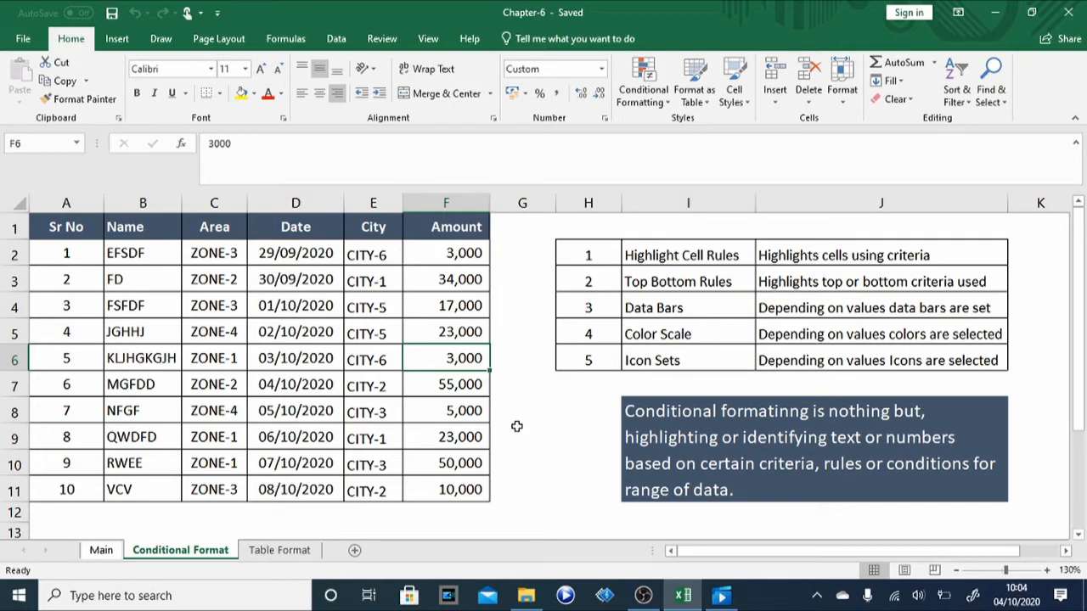
left_click(563, 428)
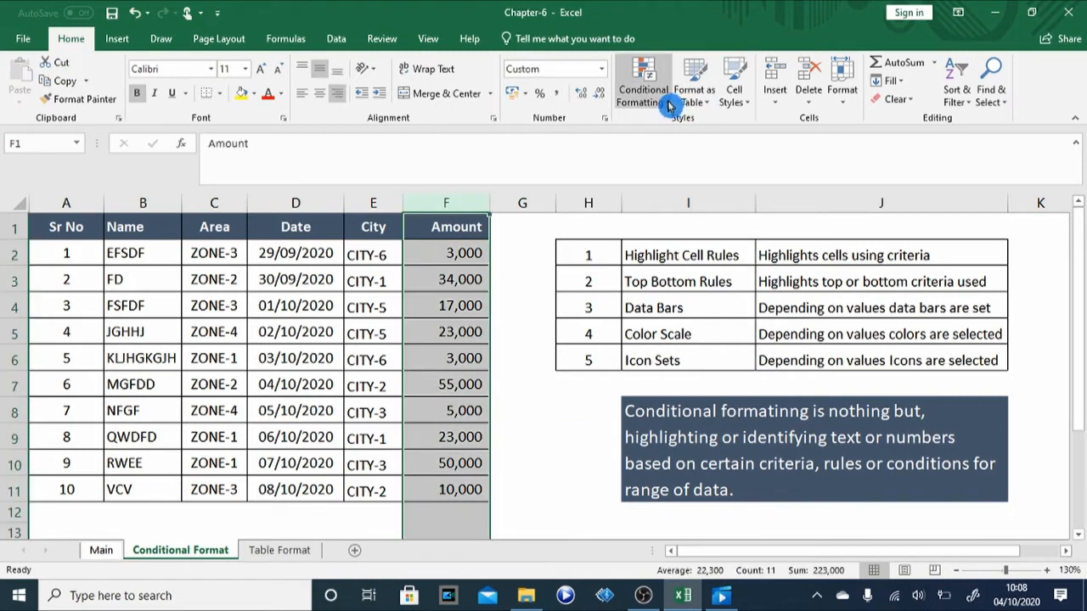
left_click(668, 104)
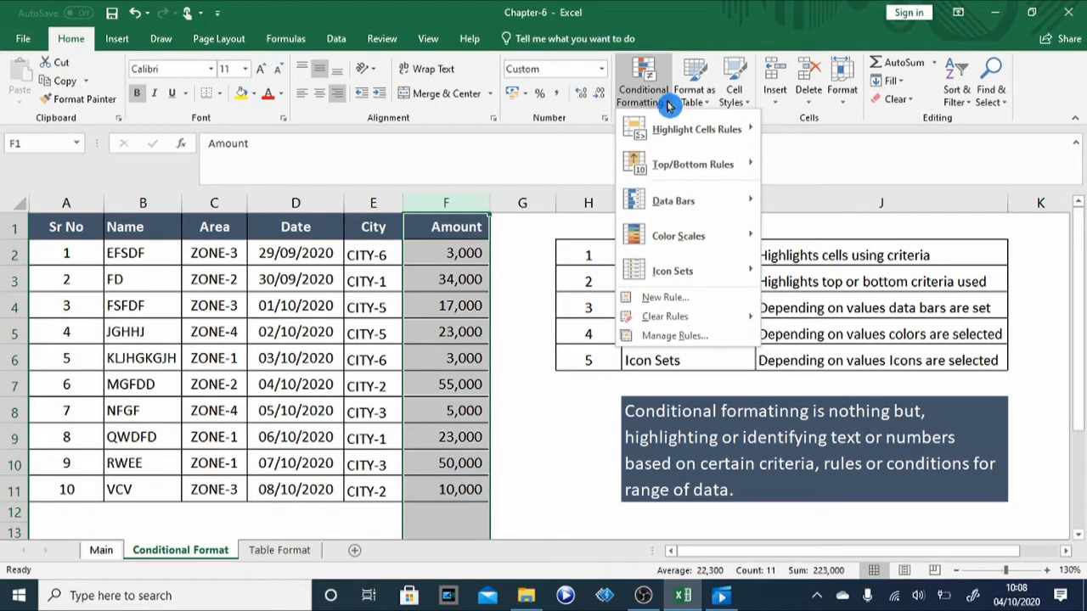
mouse_move(661, 133)
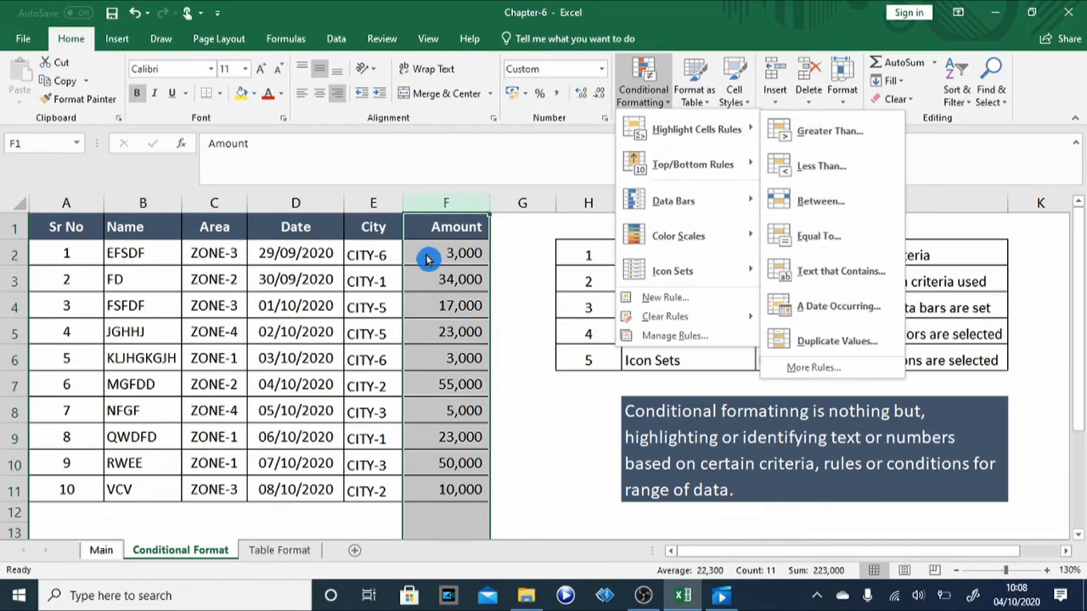
key("Escape")
key("Escape")
left_click(496, 246)
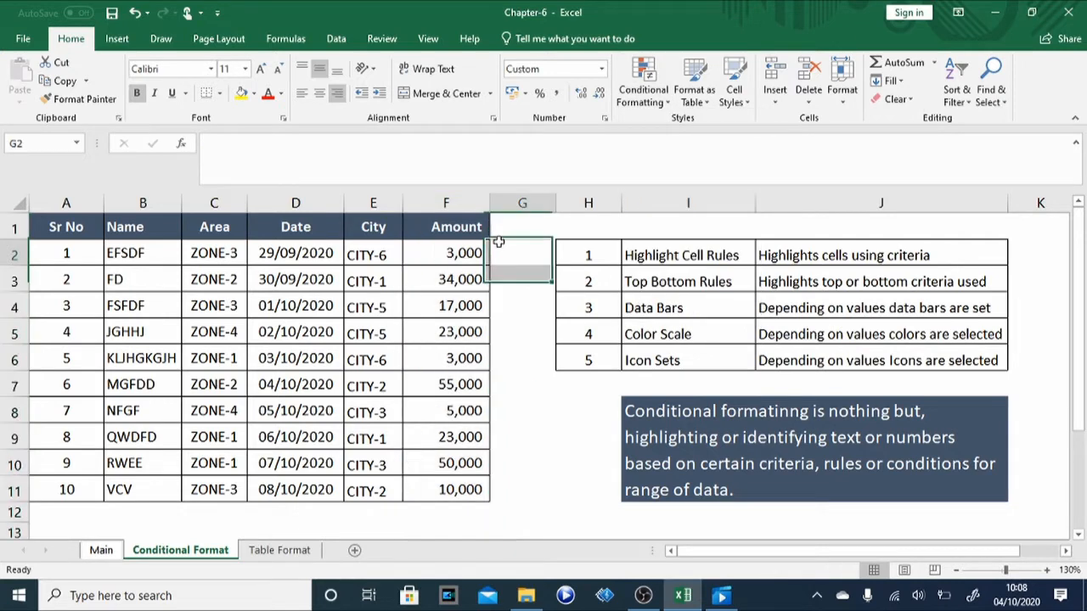
Start a Greater Than highlight rule on the Amount values in F2:F11
left_click(420, 252)
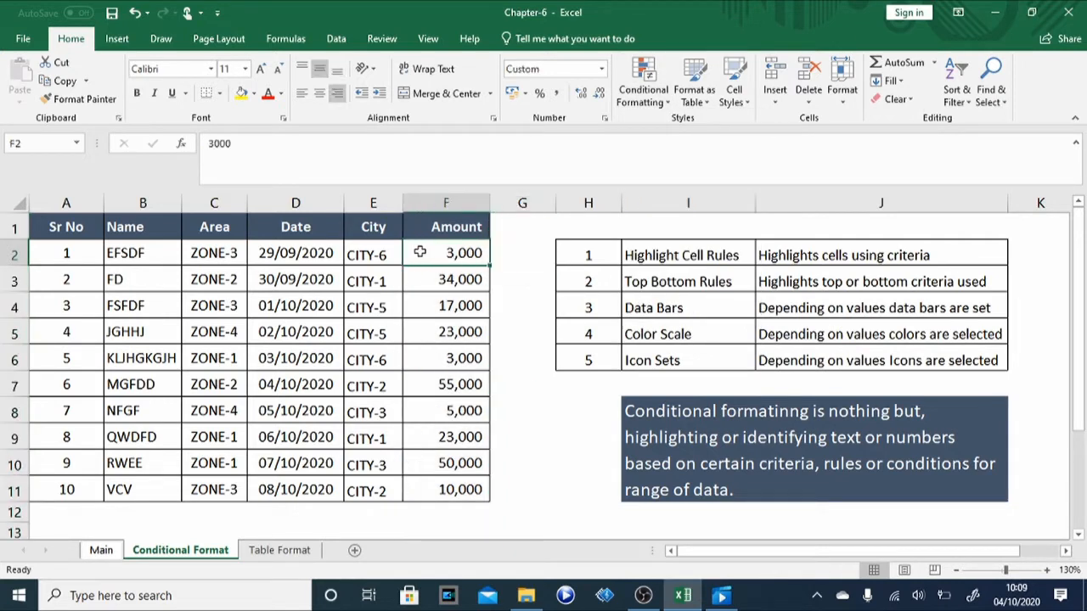
key("shift+Down")
key("shift+Down")
key("shift+Down")
key("shift+Down")
key("shift+Down")
key("shift+Down")
key("shift+Down")
key("shift+Down")
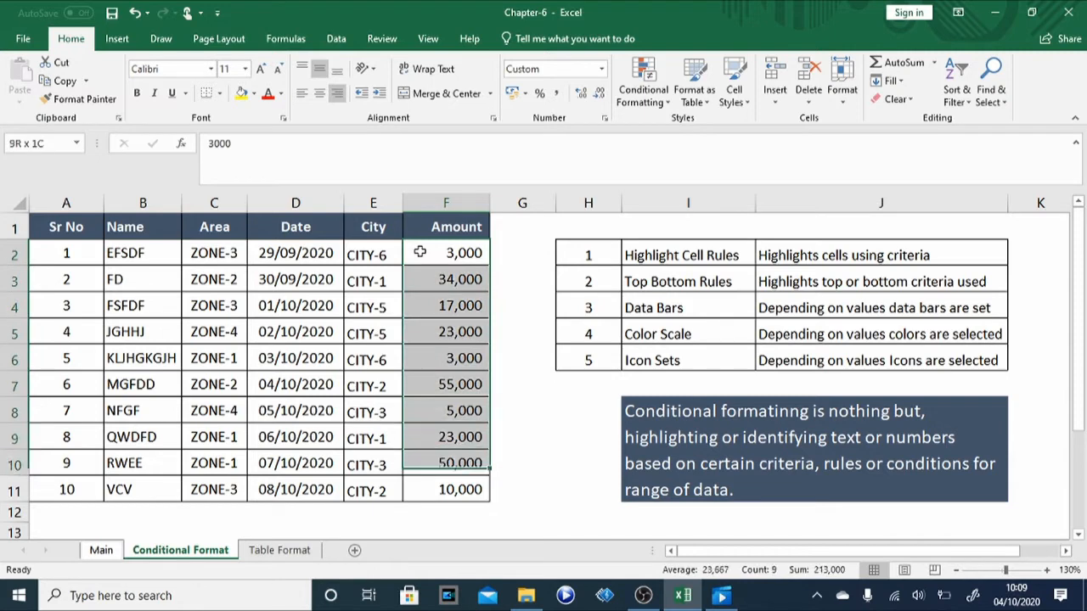
key("shift+Down")
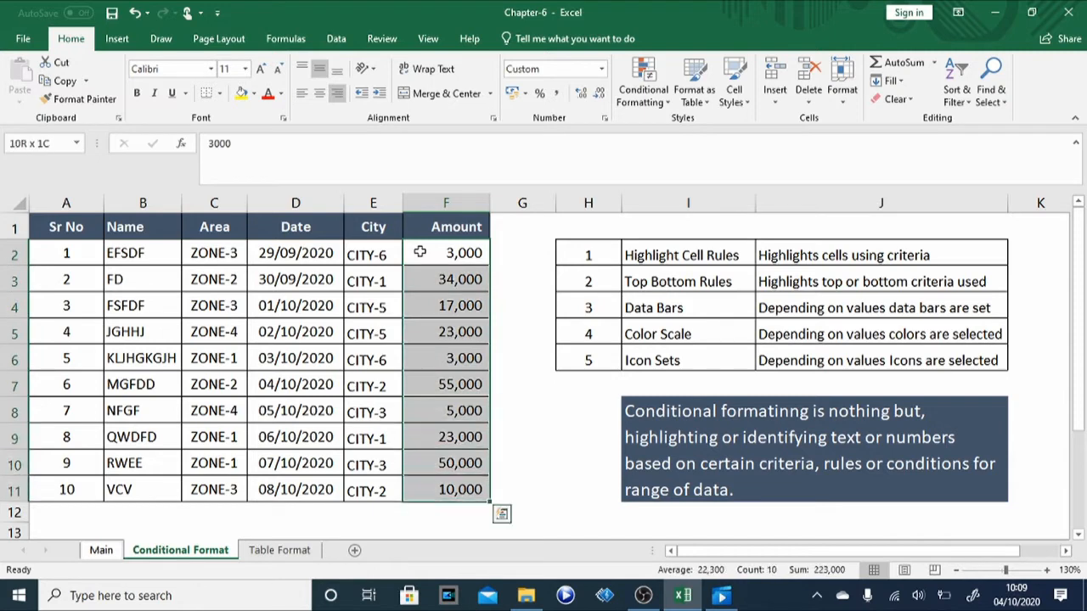
left_click(657, 105)
mouse_move(695, 131)
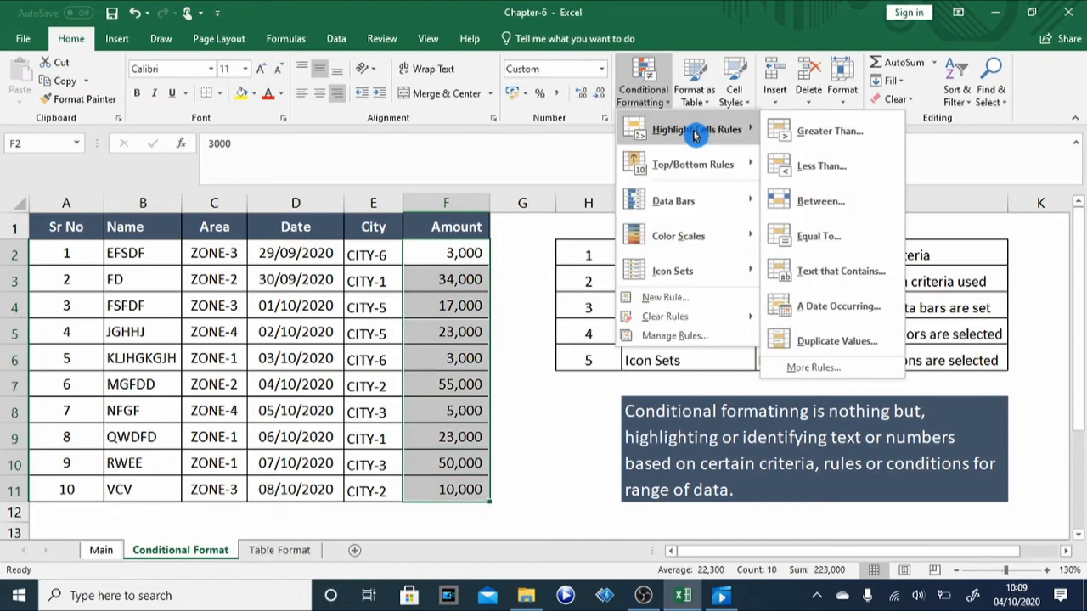
left_click(828, 133)
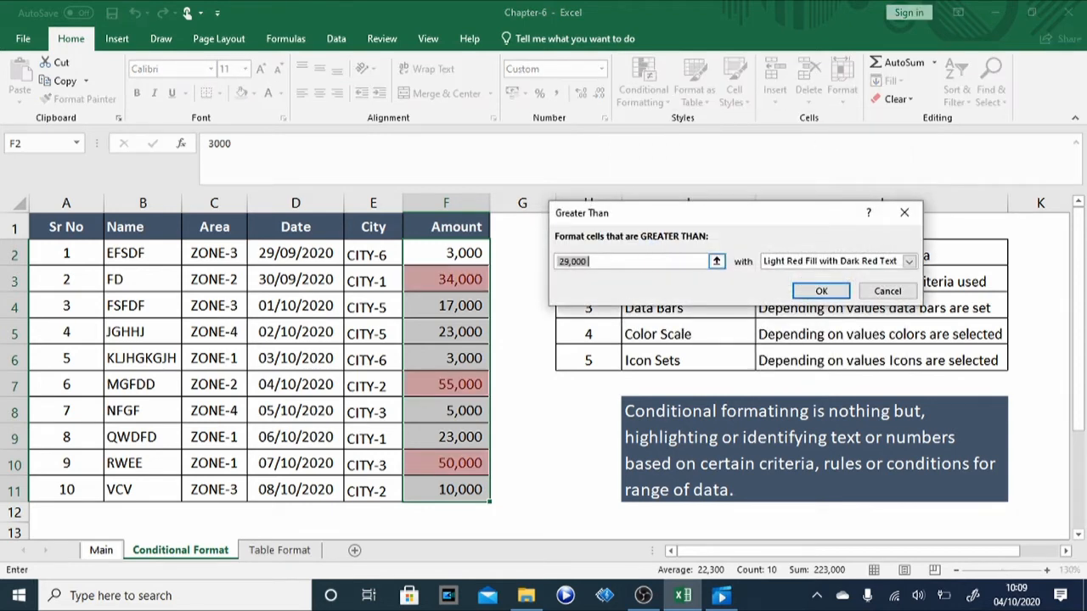
Set the Greater Than threshold to 10000 and apply the rule with Light Red Fill with Dark Red Text
key("End")
key("BackSpace")
key("BackSpace")
key("BackSpace")
key("BackSpace")
key("BackSpace")
key("BackSpace")
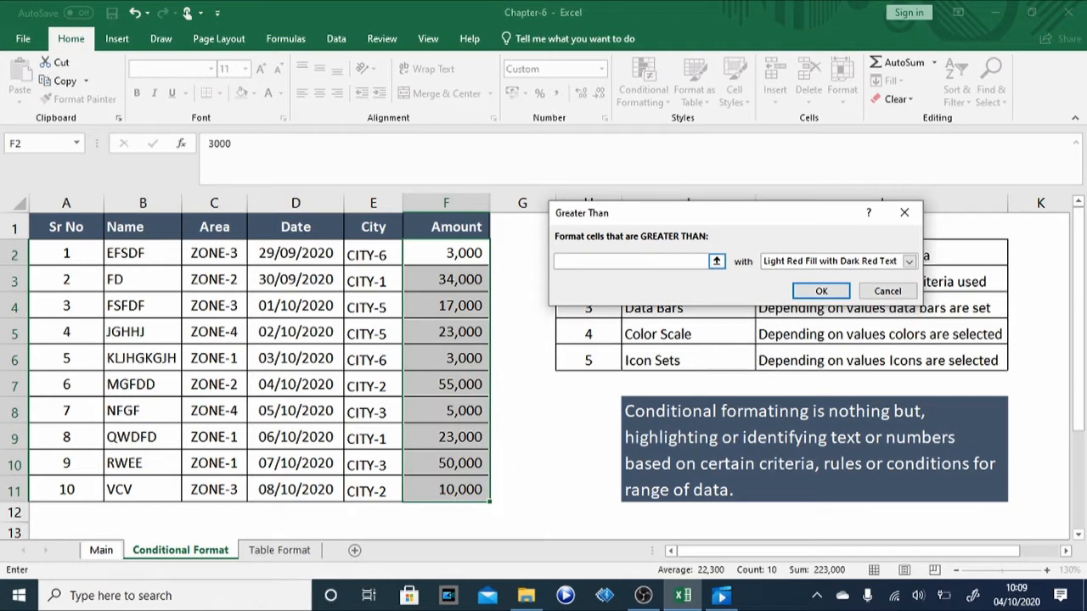
type("10000")
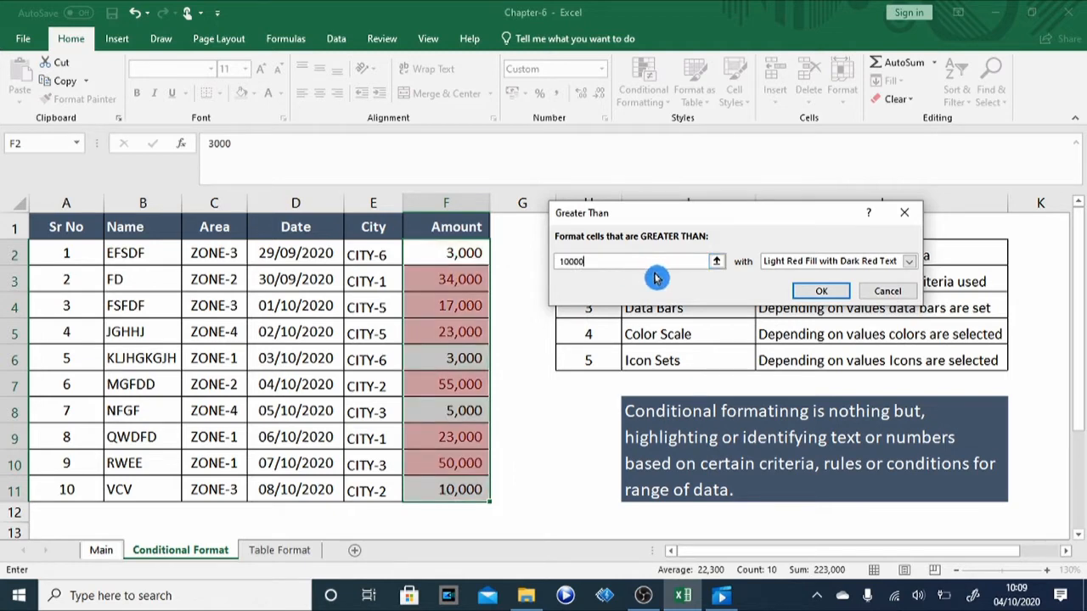
left_click(822, 293)
left_click(516, 309)
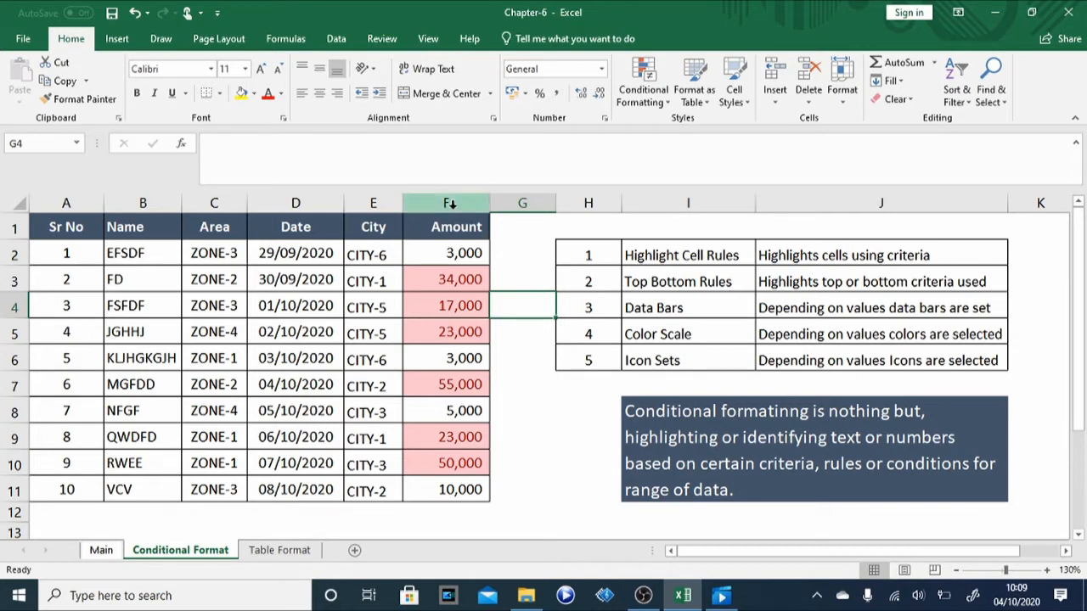
Clear the conditional formatting rules from the selected Amount cells F1:F11
left_click(427, 227)
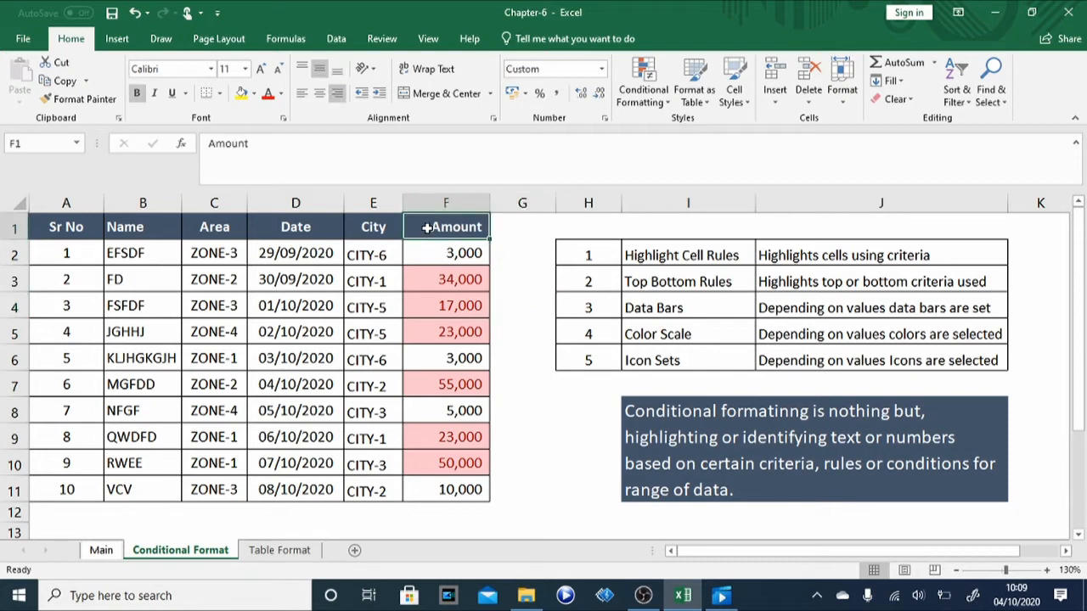
key("shift+Down")
key("shift+Down")
key("shift+Down")
key("shift+Down")
key("shift+Down")
key("shift+Down")
key("shift+Down")
key("shift+Down")
key("shift+Down")
key("shift+Down")
key("shift+Down")
key("shift+Down")
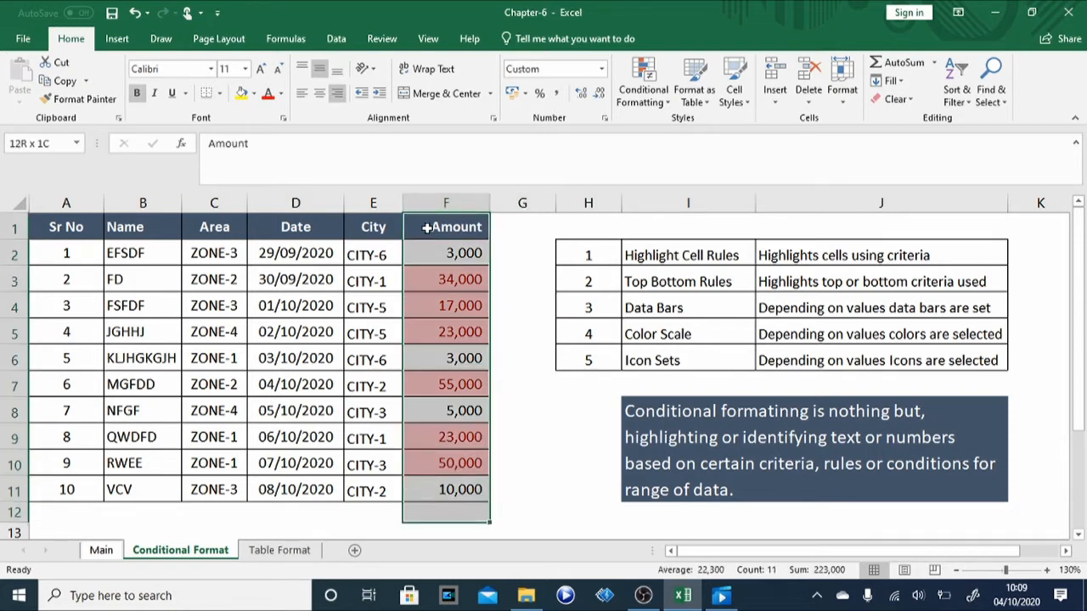
key("shift+Up")
key("shift+Up")
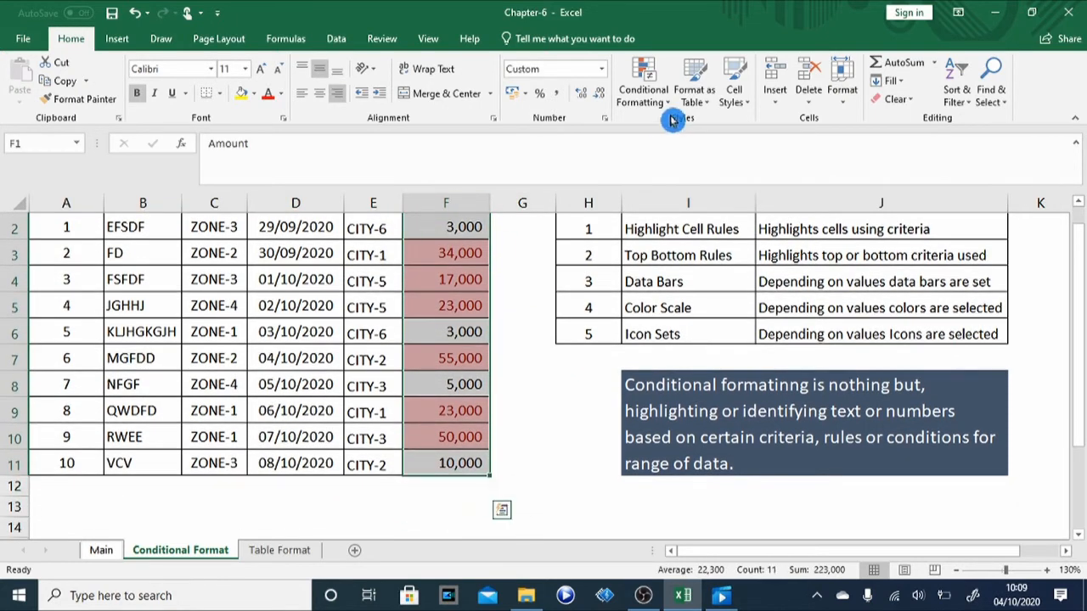
left_click(656, 107)
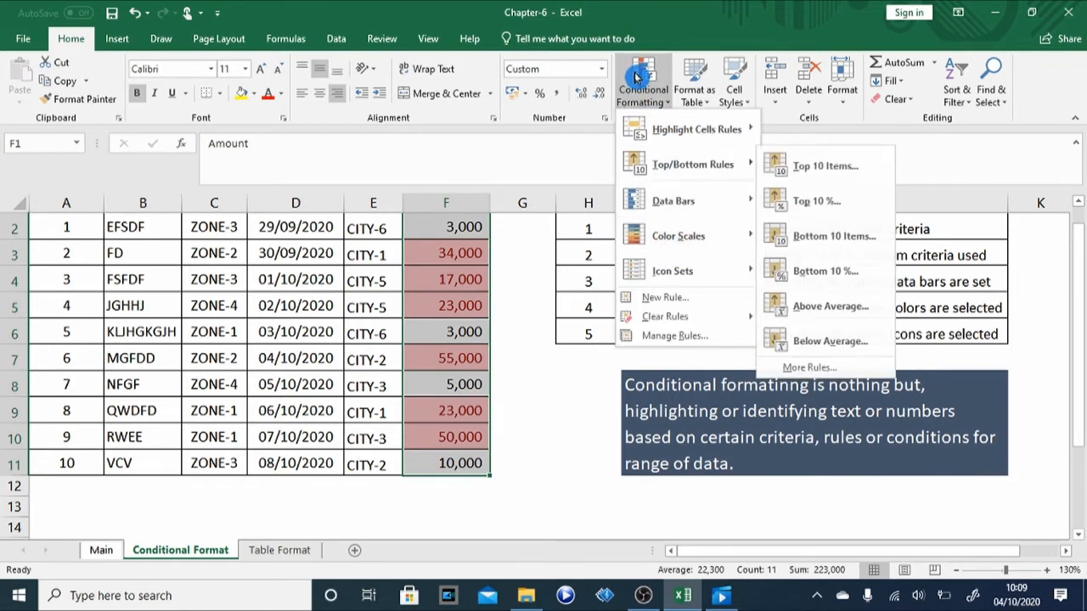
mouse_move(643, 324)
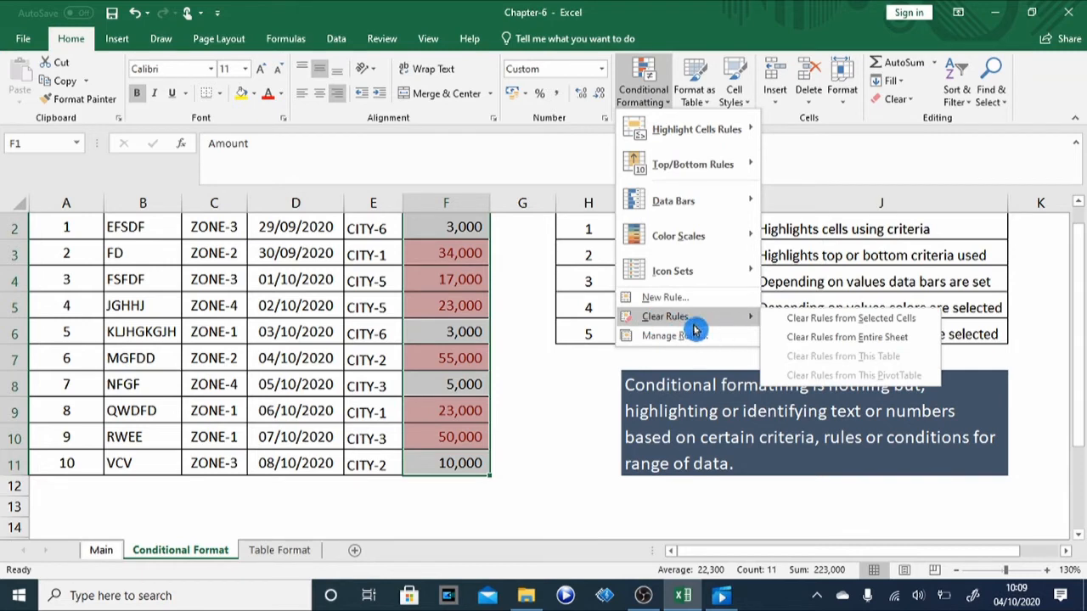
left_click(861, 326)
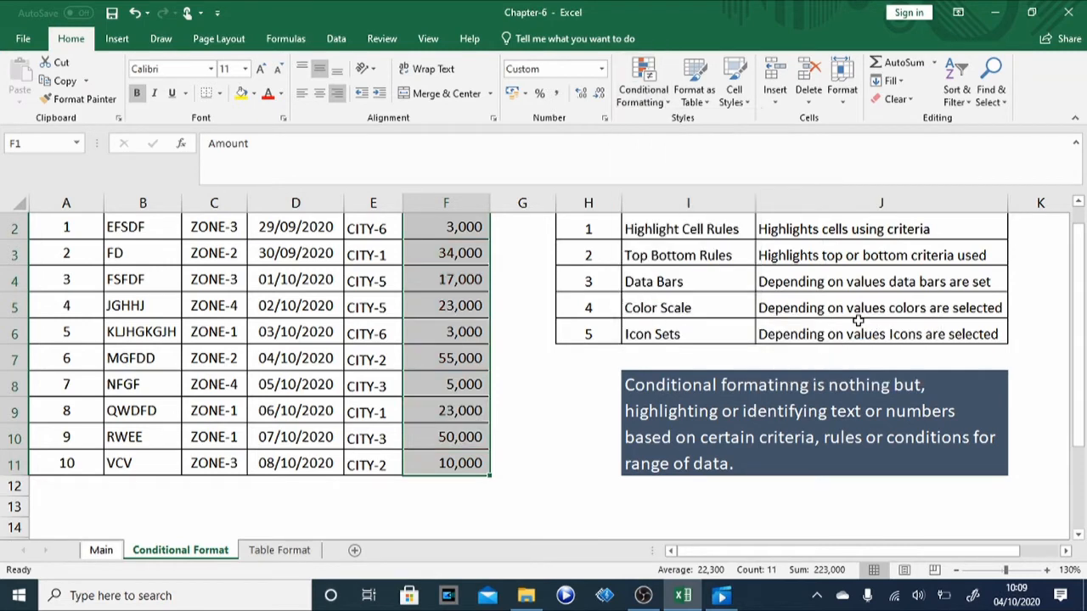
left_click(517, 301)
key("Up")
key("Up")
key("Up")
key("Up")
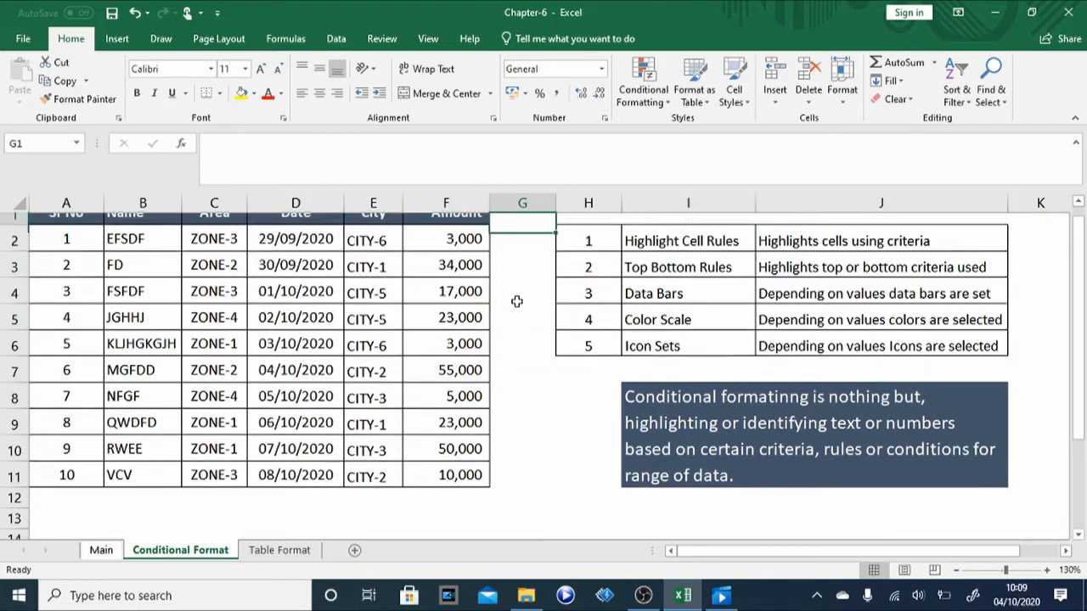
Highlight the amounts in F2:F11 that are between 16,000 and 42,000 with Light Red Fill with Dark Red Text
left_click(439, 227)
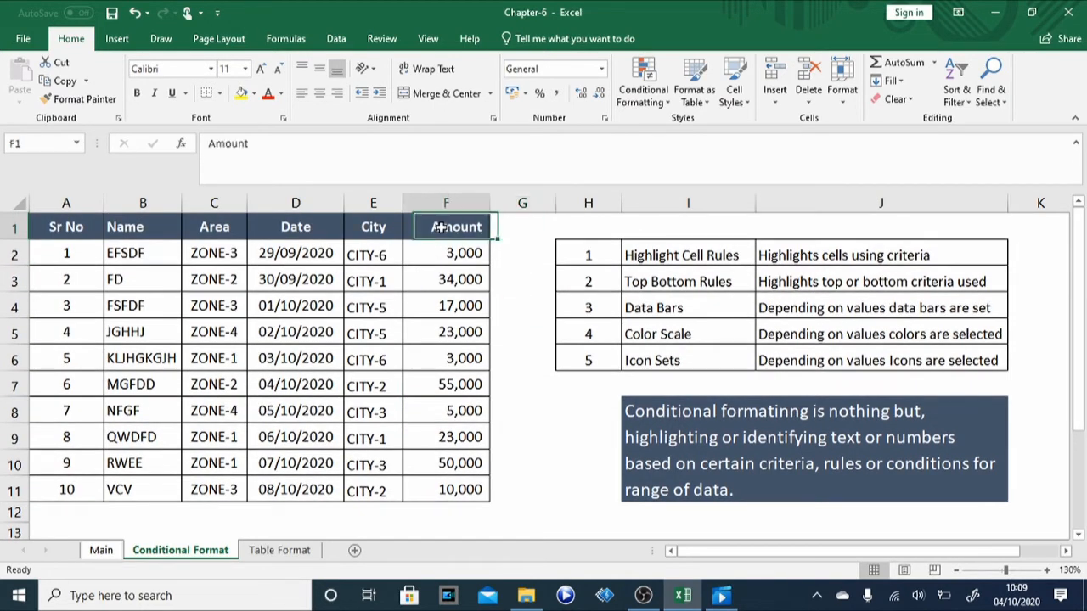
key("Down")
key("Down")
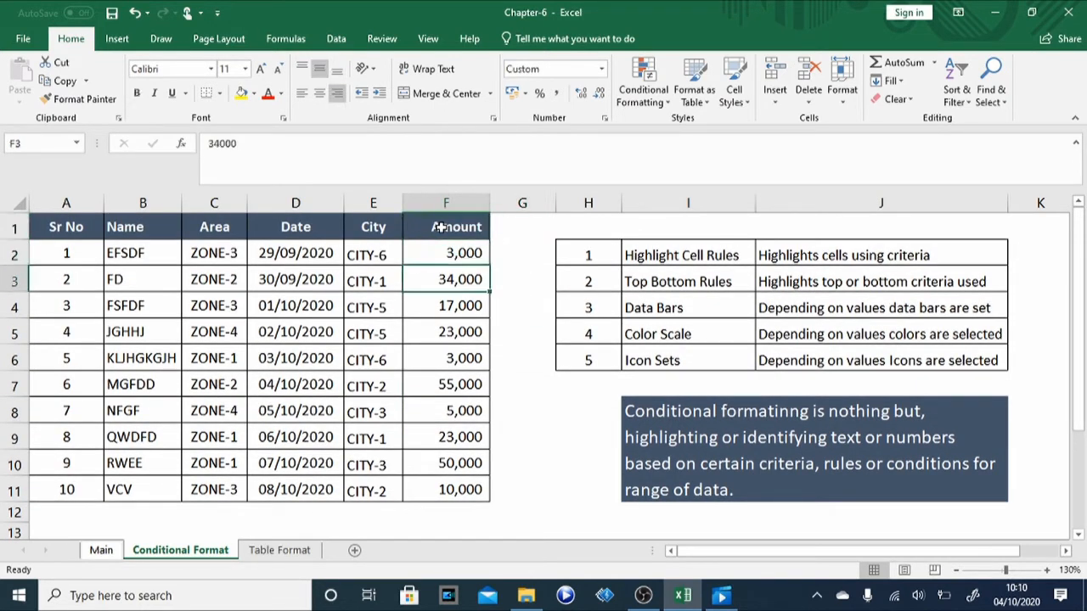
key("Up")
key("shift+Down")
key("shift+Down")
key("shift+Down")
key("shift+Down")
key("shift+Down")
key("shift+Down")
key("shift+Down")
key("shift+Down")
key("shift+Down")
key("shift+Down")
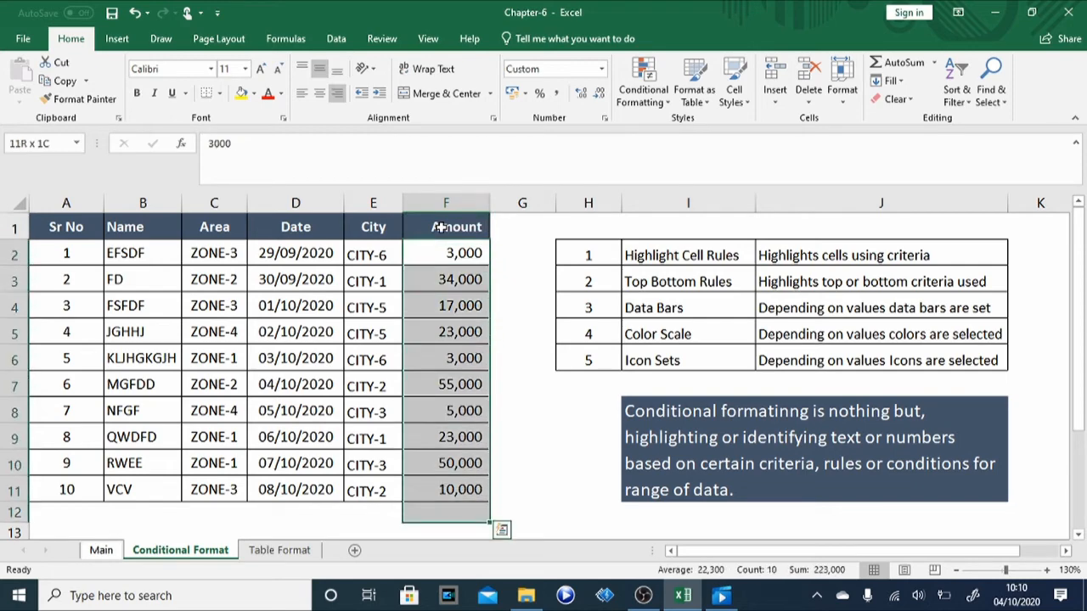
key("shift+Up")
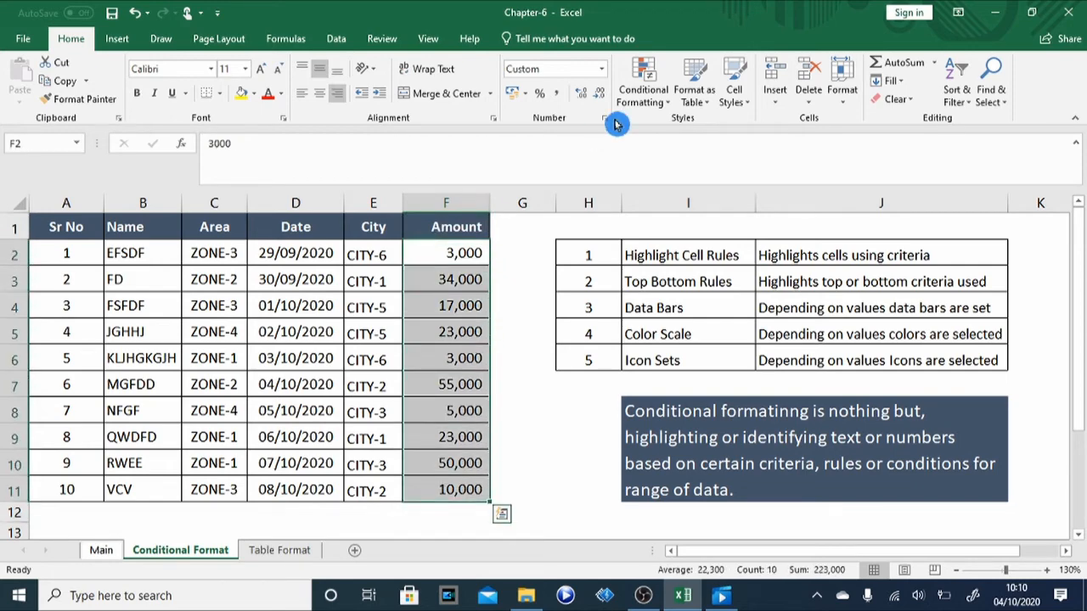
left_click(685, 107)
left_click(645, 97)
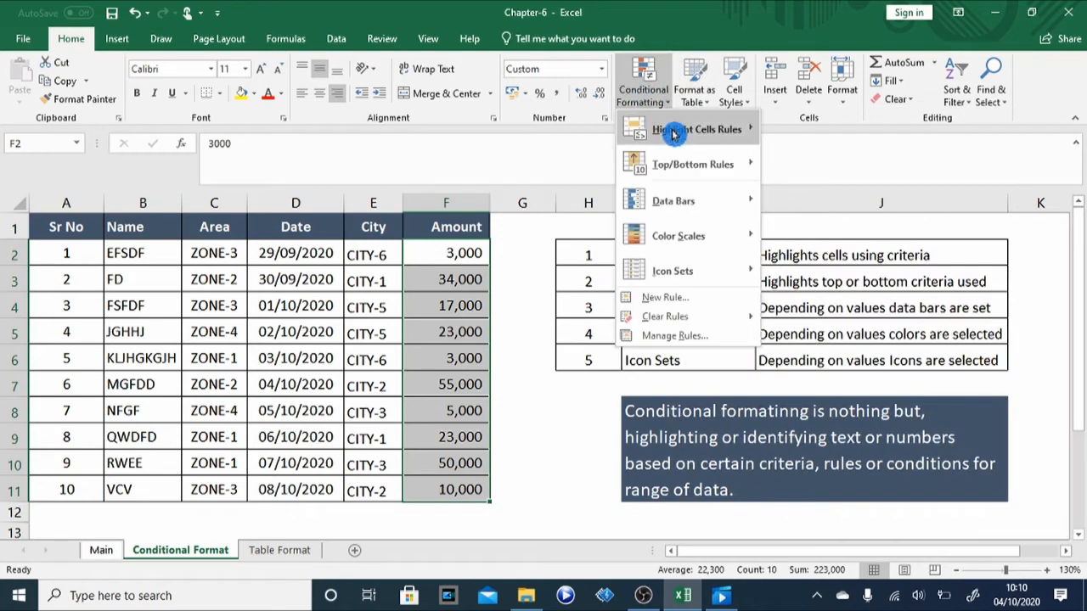
mouse_move(679, 173)
mouse_move(684, 134)
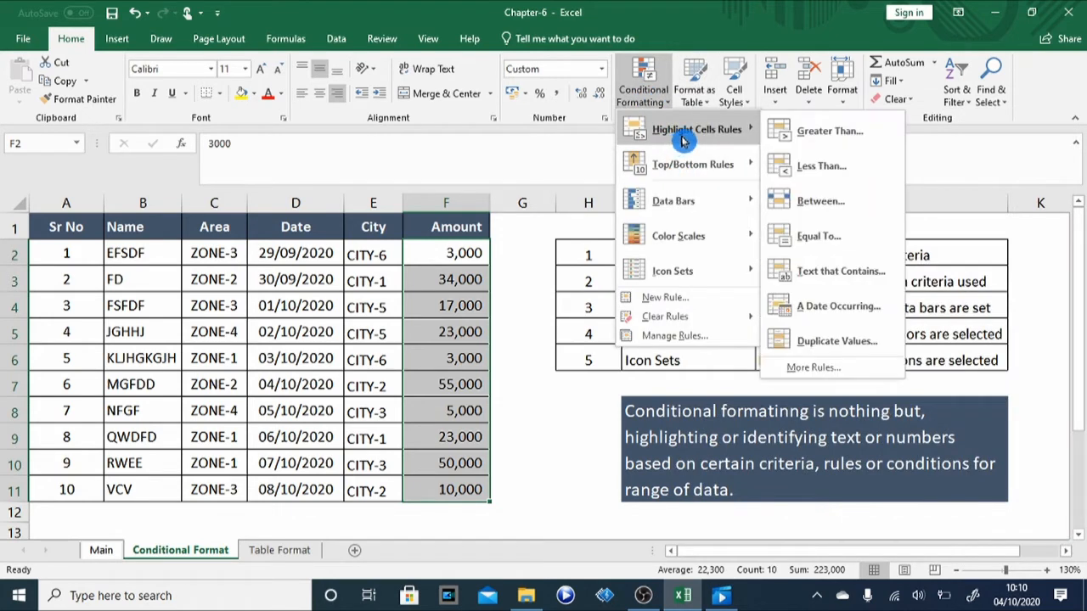
left_click(820, 202)
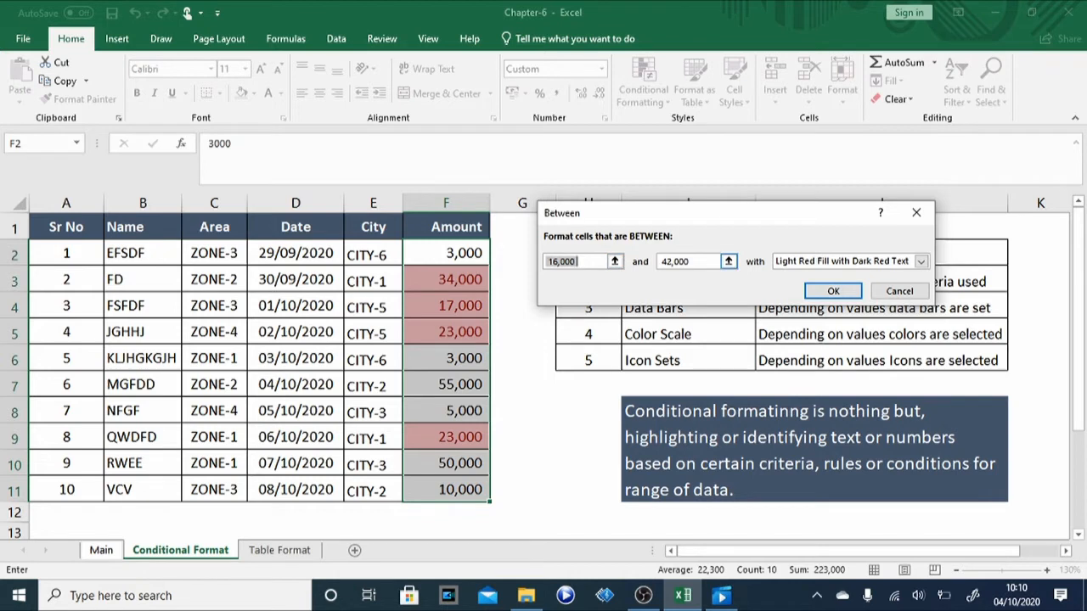
left_click(853, 291)
left_click(535, 274)
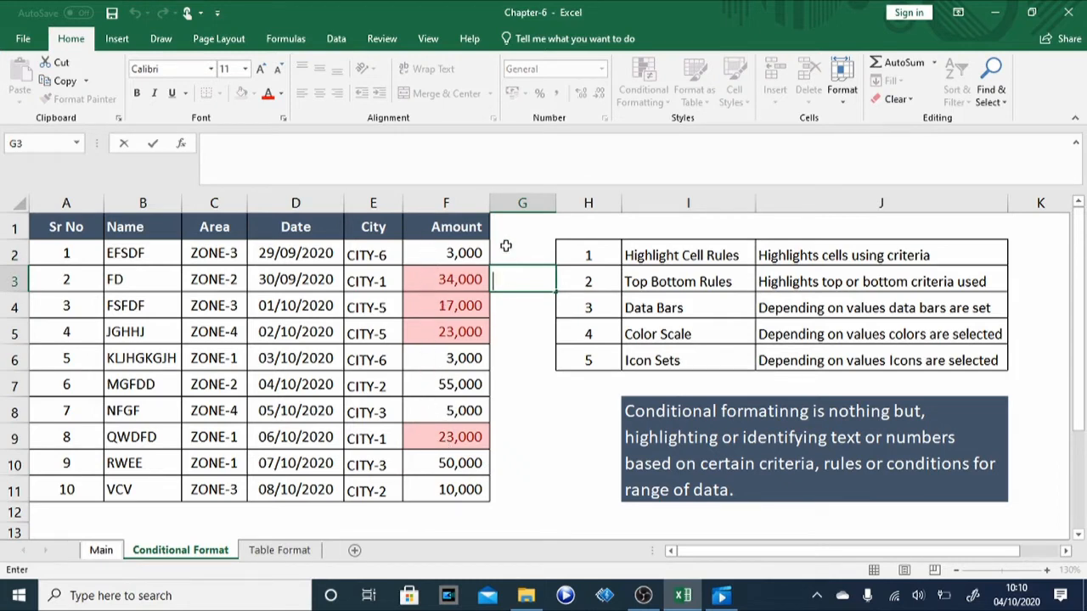
Clear the conditional formatting rules from the Amount values in F2:F11 using the selected-cells option
left_click(440, 227)
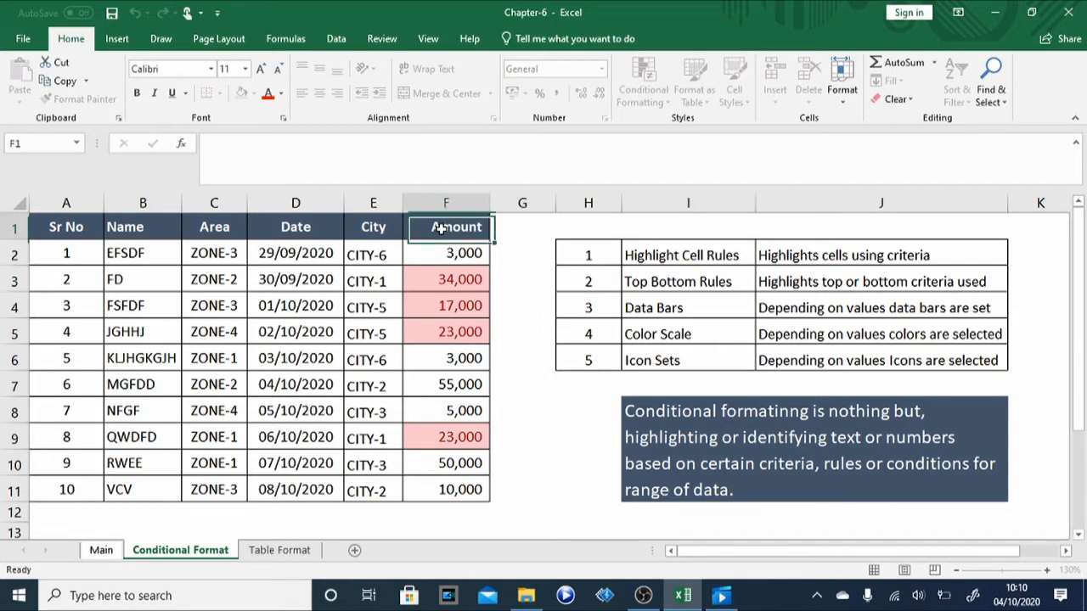
key("Left")
key("Right")
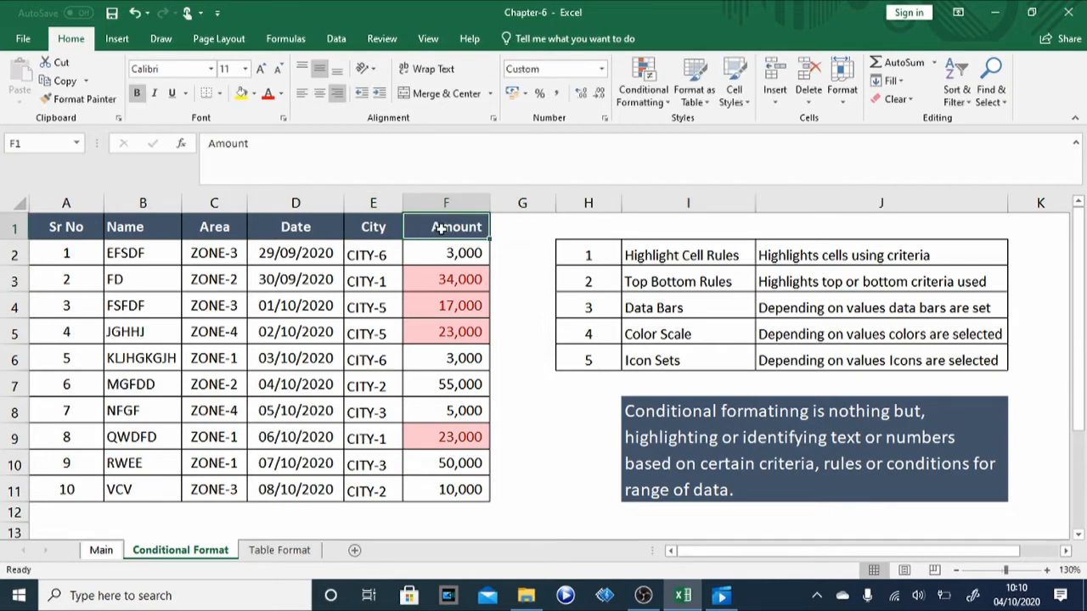
key("Down")
key("Up")
key("Down")
key("shift+Down")
key("shift+Down")
key("shift+Down")
key("shift+Down")
key("shift+Down")
key("shift+Down")
key("shift+Down")
key("shift+Down")
key("shift+Down")
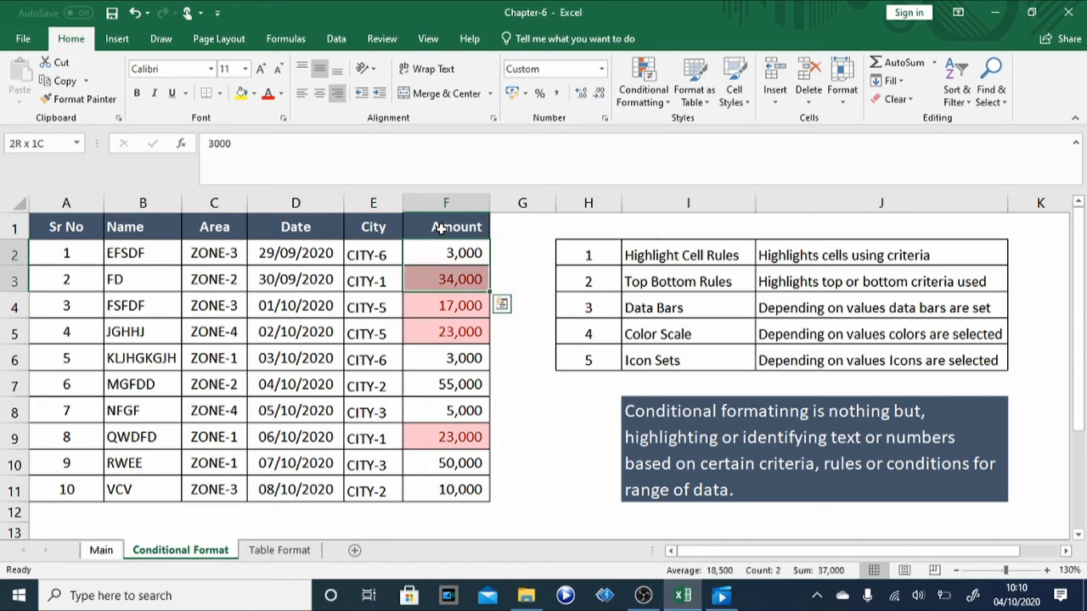
left_click(650, 100)
mouse_move(641, 317)
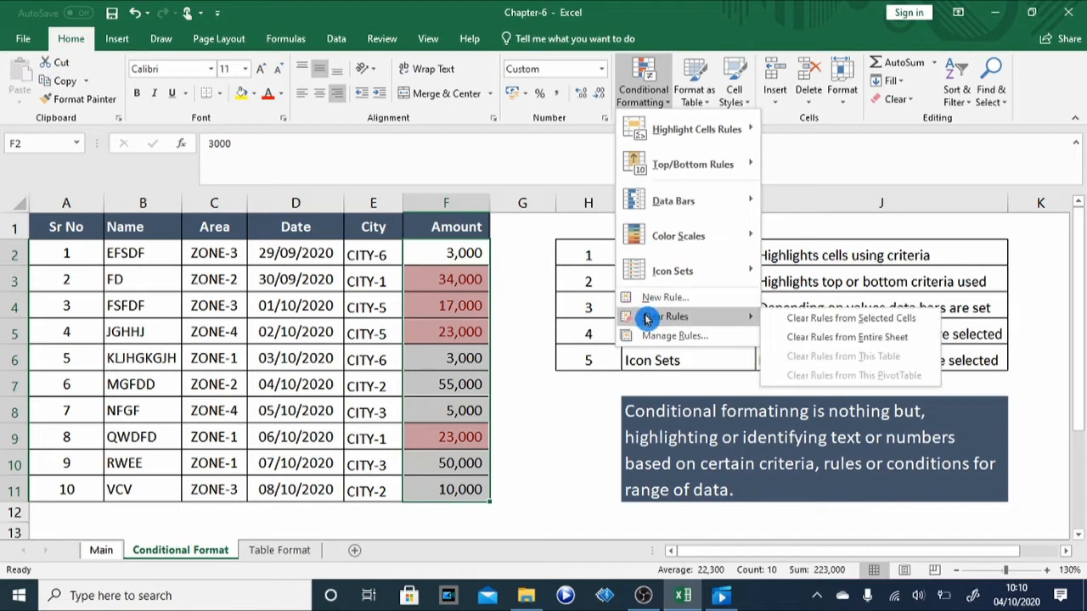
left_click(876, 322)
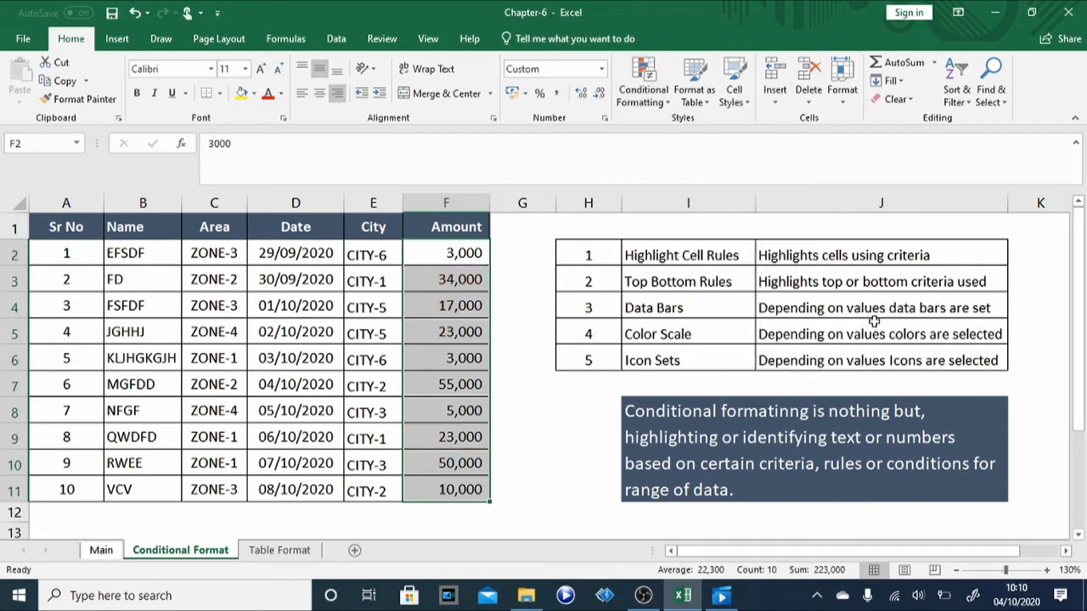
left_click(542, 323)
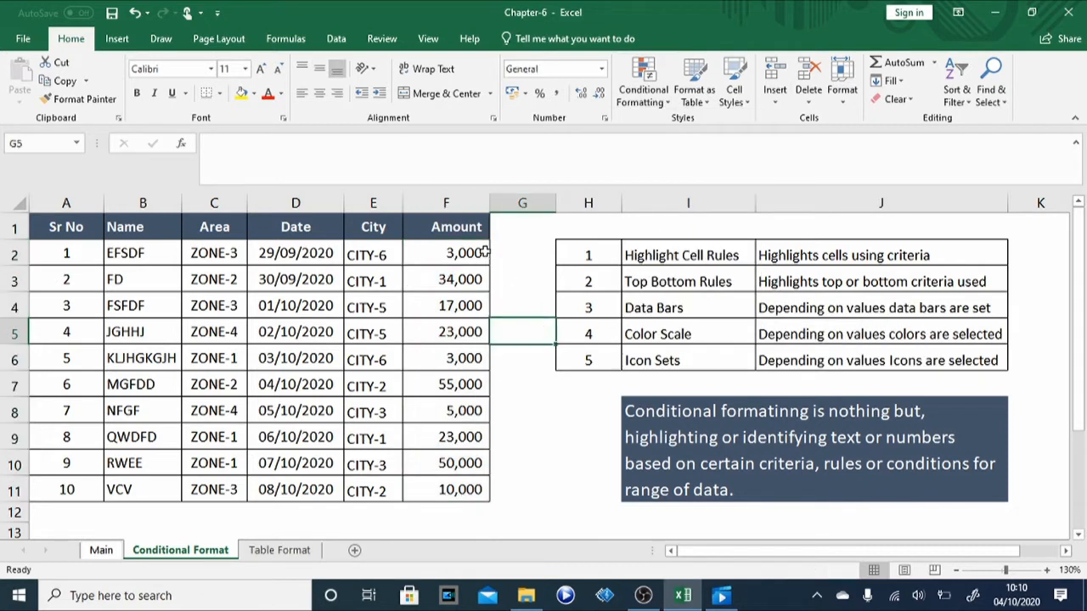
Examine the Highlight Cells Rules options available for the Amount values in F2:F11
key("Left")
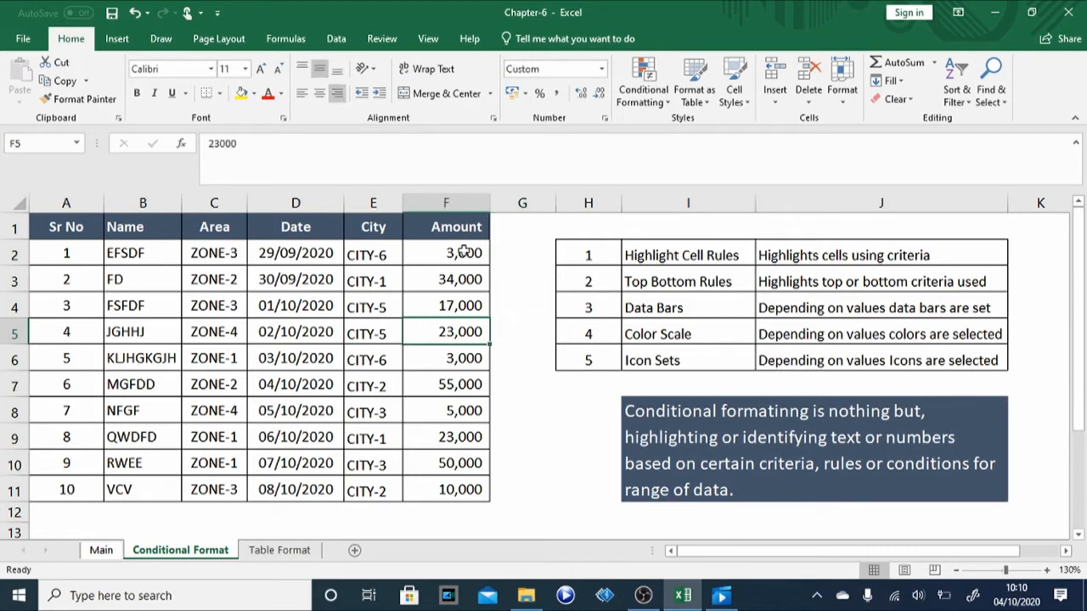
key("Up")
key("Up")
key("Up")
key("Up")
key("Down")
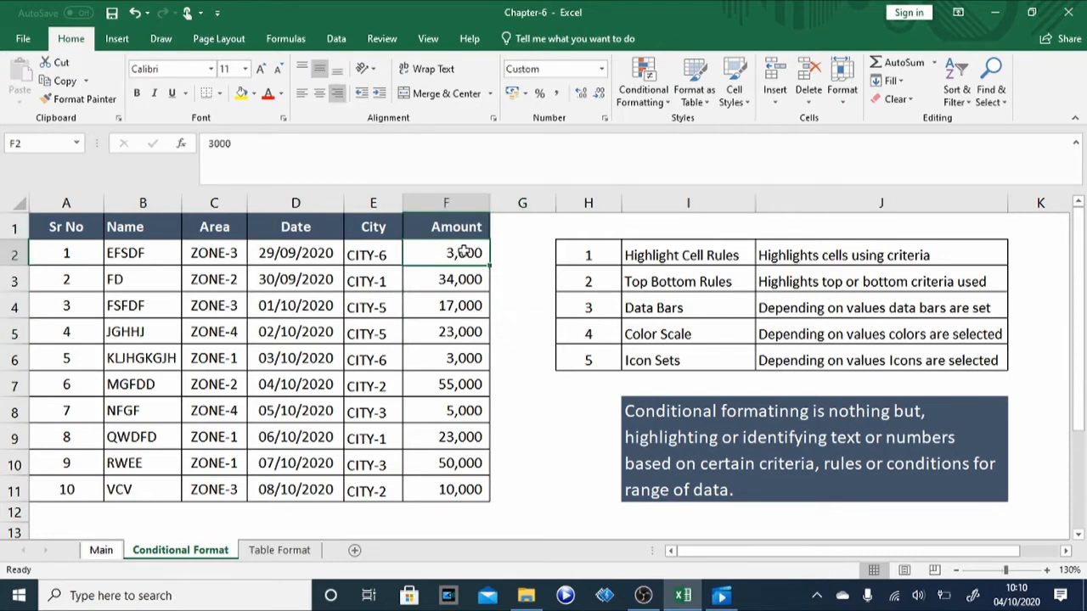
key("shift+Down")
key("shift+Down")
key("shift+Down")
key("shift+Down")
key("shift+Down")
key("shift+Down")
key("shift+Down")
key("shift+Down")
key("shift+Down")
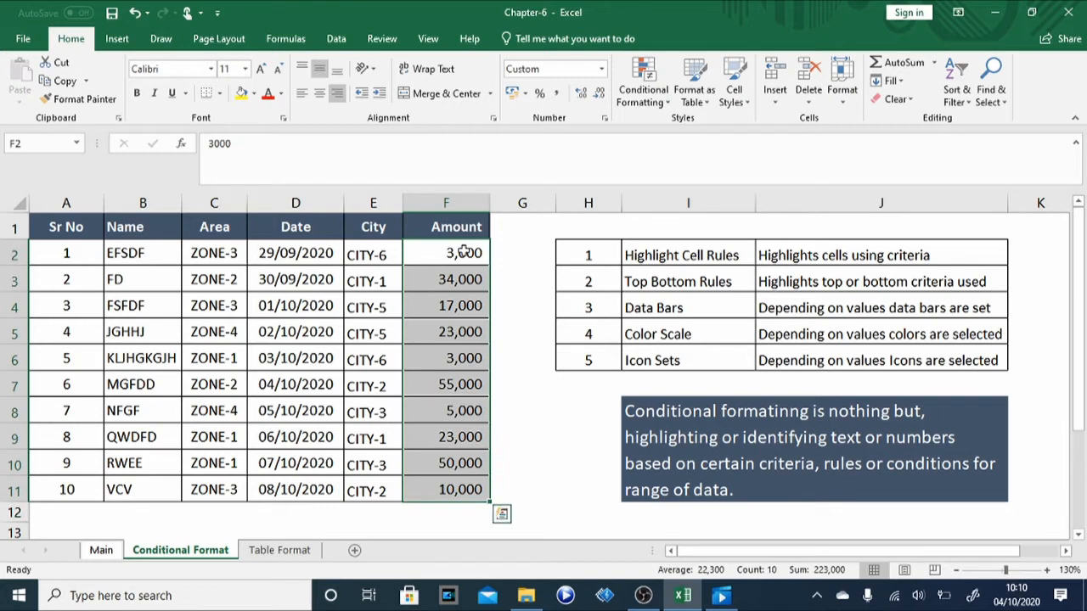
left_click(648, 90)
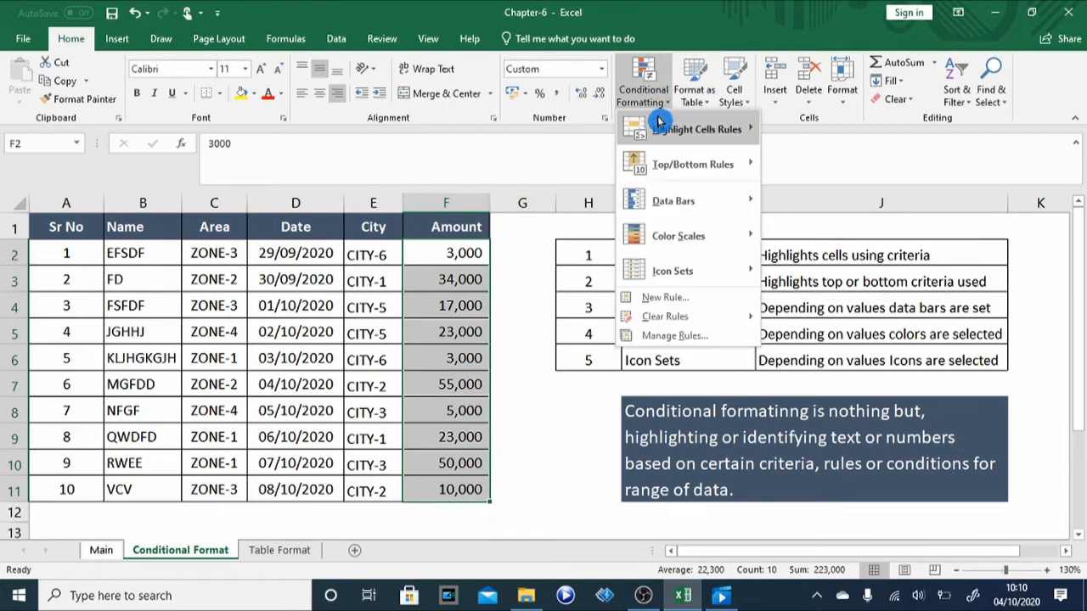
mouse_move(690, 132)
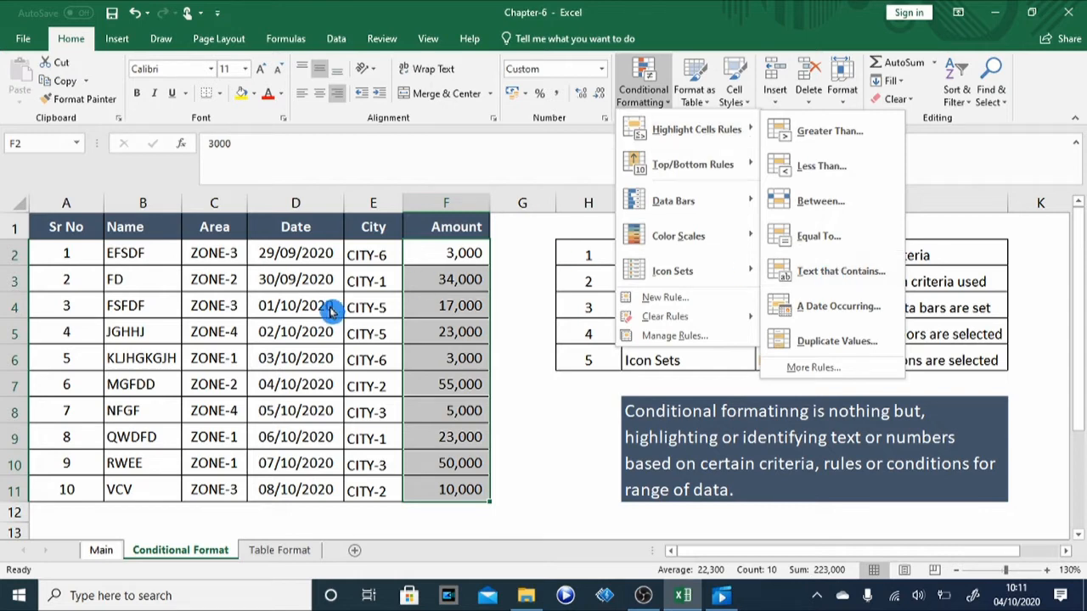
left_click(294, 274)
Highlight the City cells in E2:E11 containing the text City-5 with Light Red Fill with Dark Red Text
left_click(371, 248)
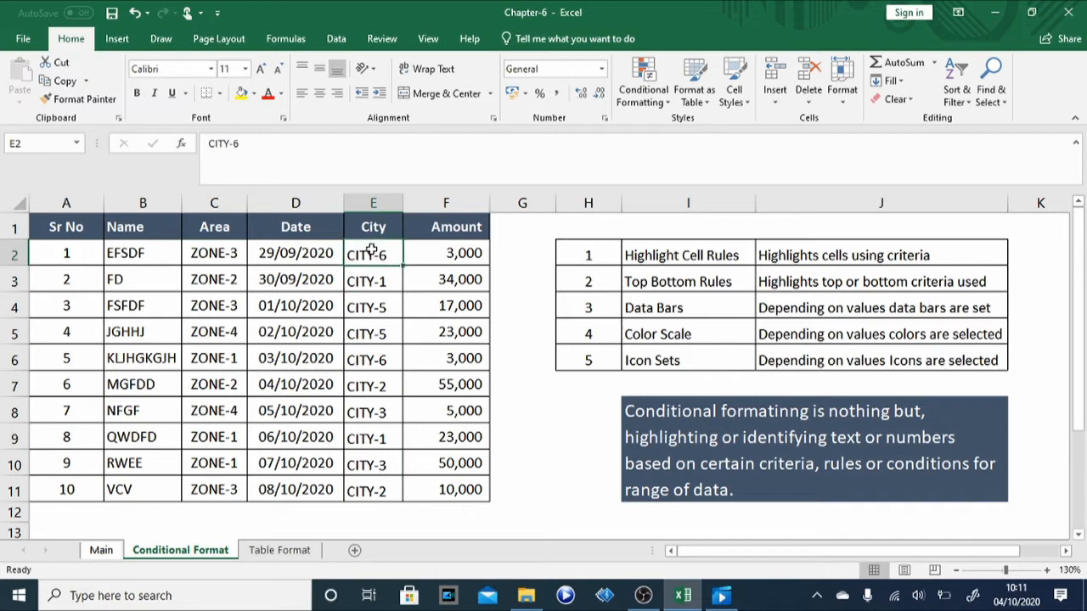
left_click_drag(371, 248, 371, 490)
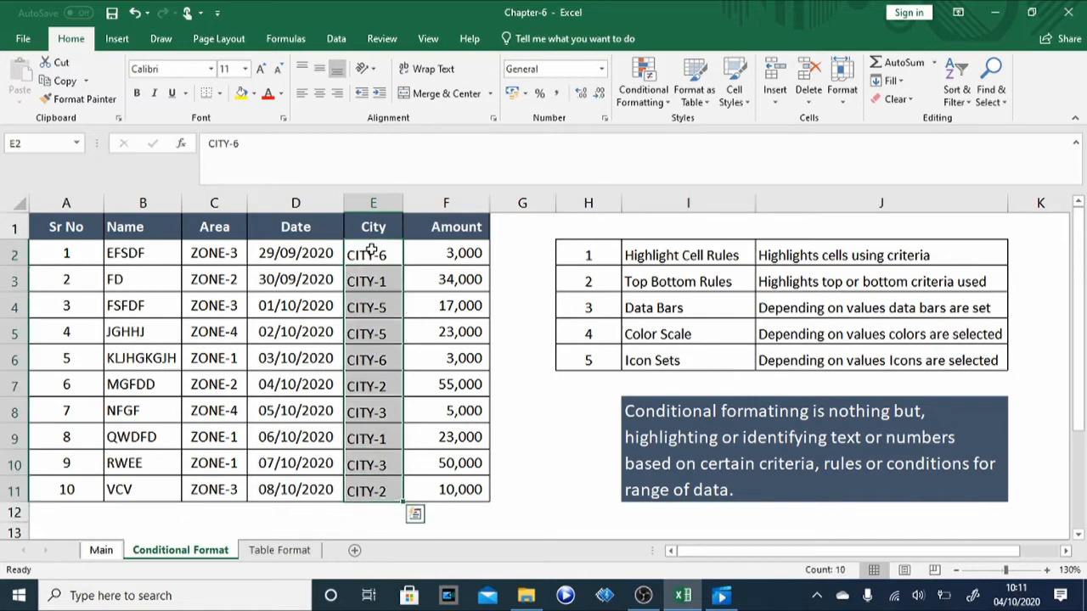
left_click(661, 97)
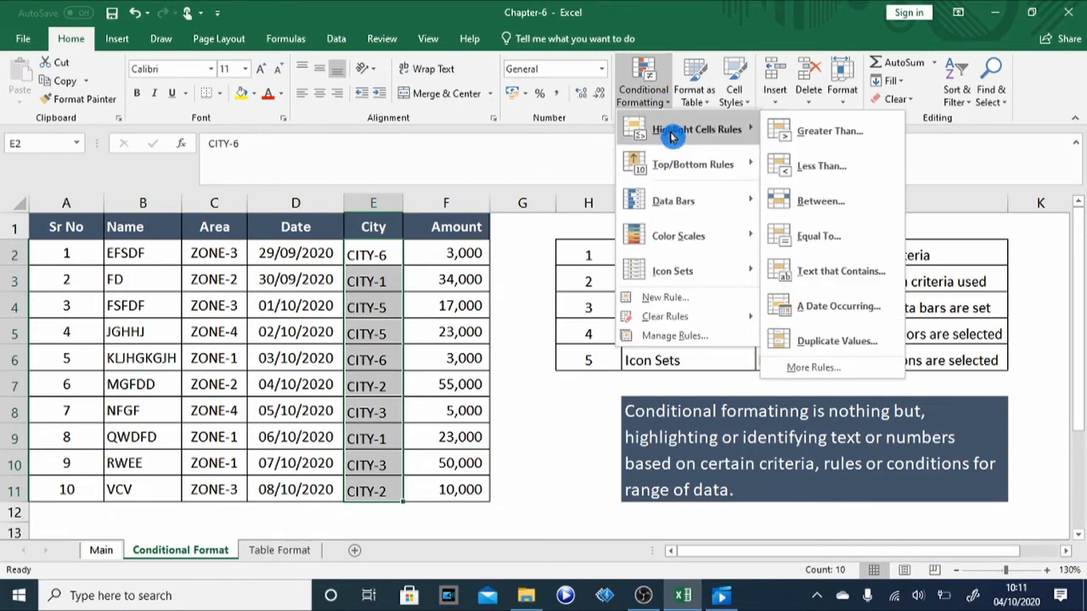
left_click(821, 275)
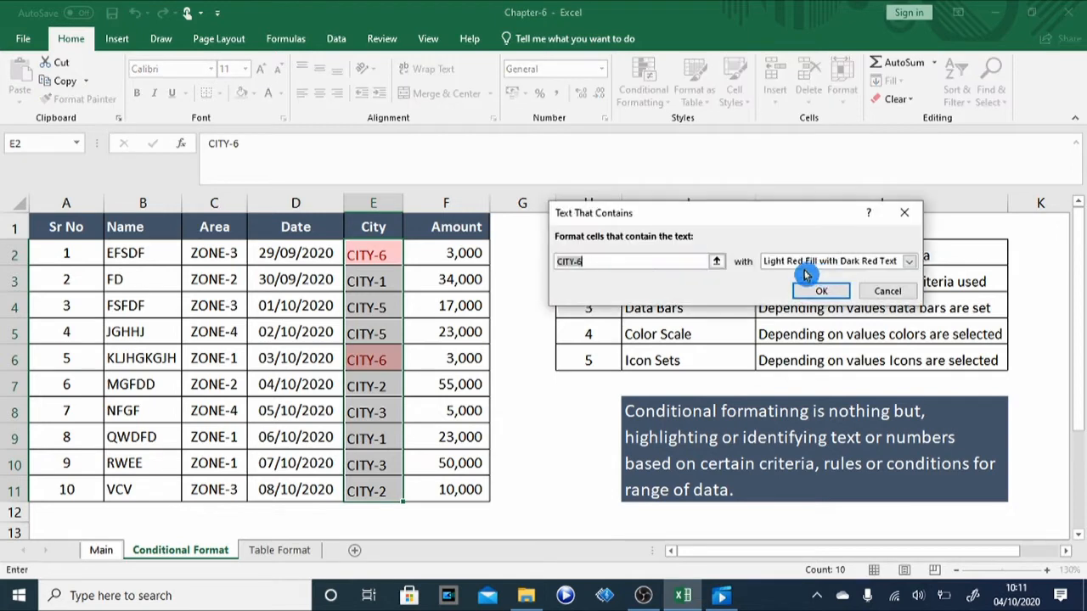
left_click(584, 261)
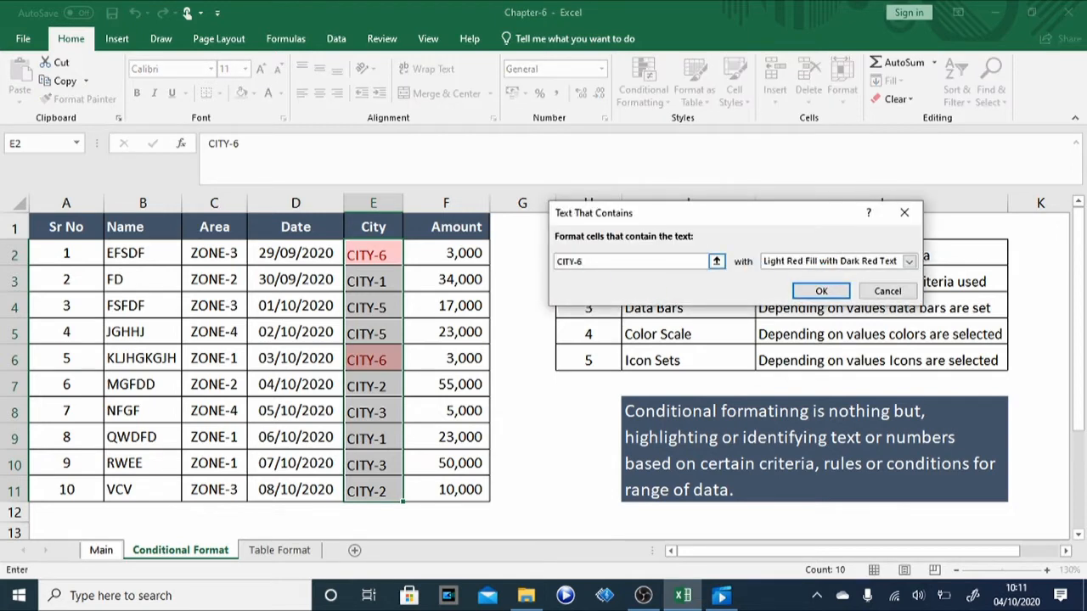
key("BackSpace")
key("BackSpace")
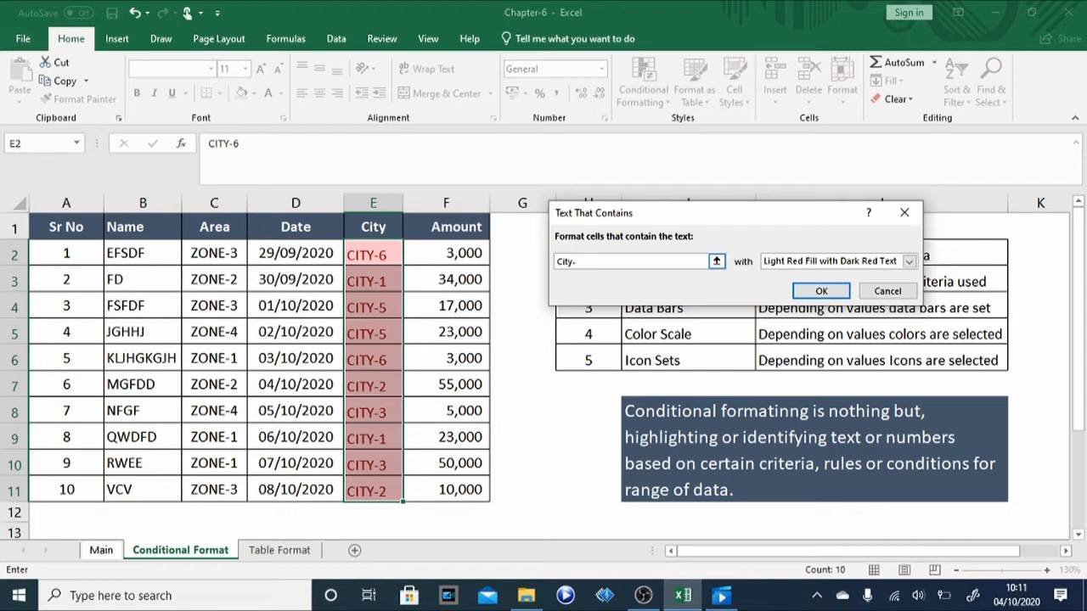
type("-5")
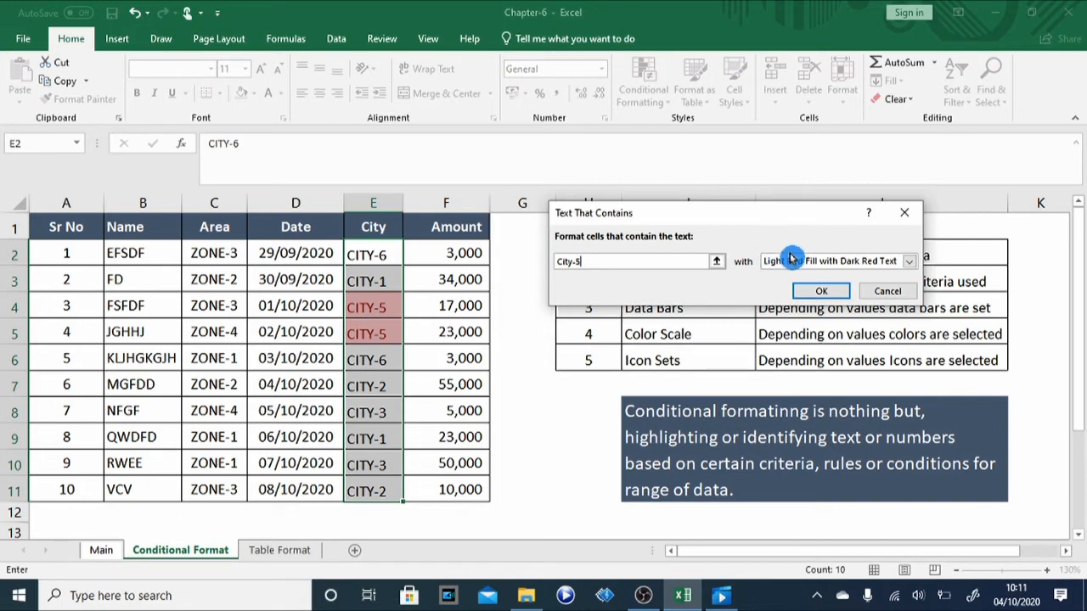
left_click(821, 291)
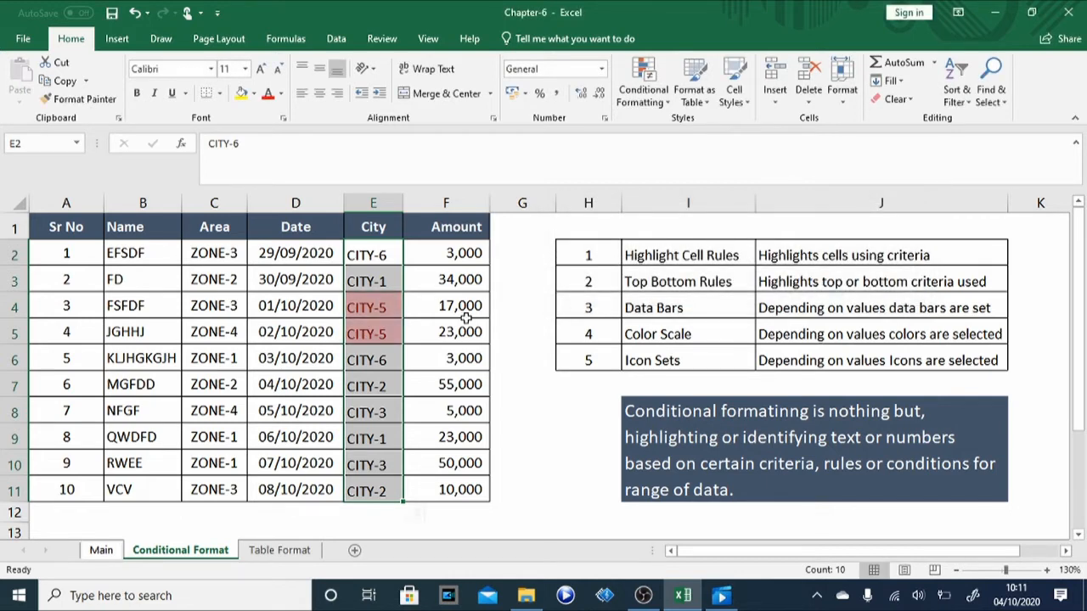
Clear the conditional formatting rules from the City cells E2:E11 using the selected-cells option
left_click(383, 262)
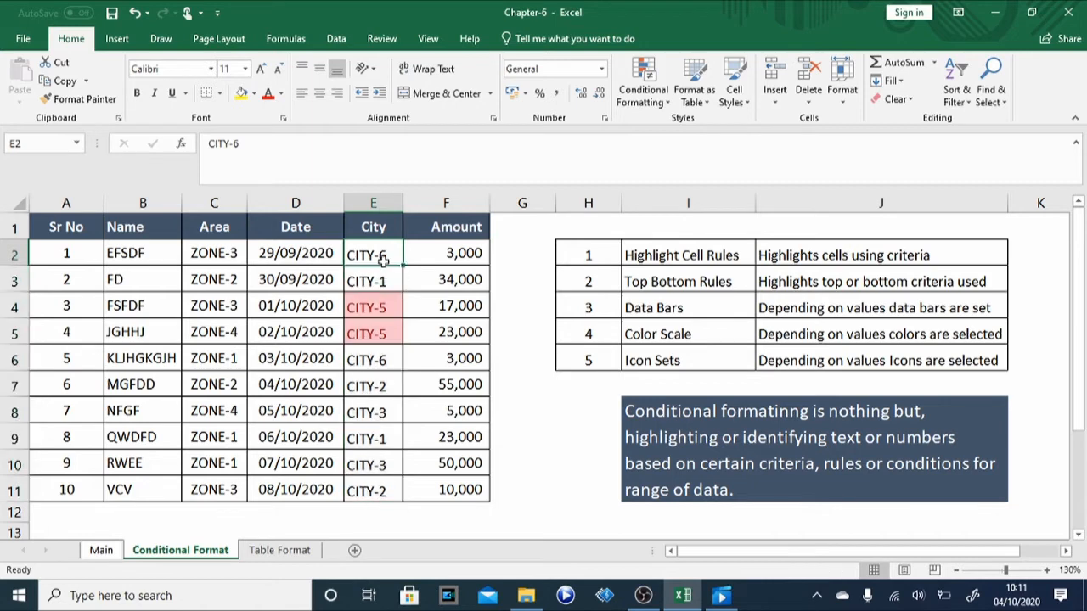
key("shift+Down")
key("shift+Down")
key("shift+Down")
key("shift+Down")
key("shift+Down")
key("shift+Down")
key("shift+Down")
key("shift+Down")
key("shift+Down")
key("shift+Down")
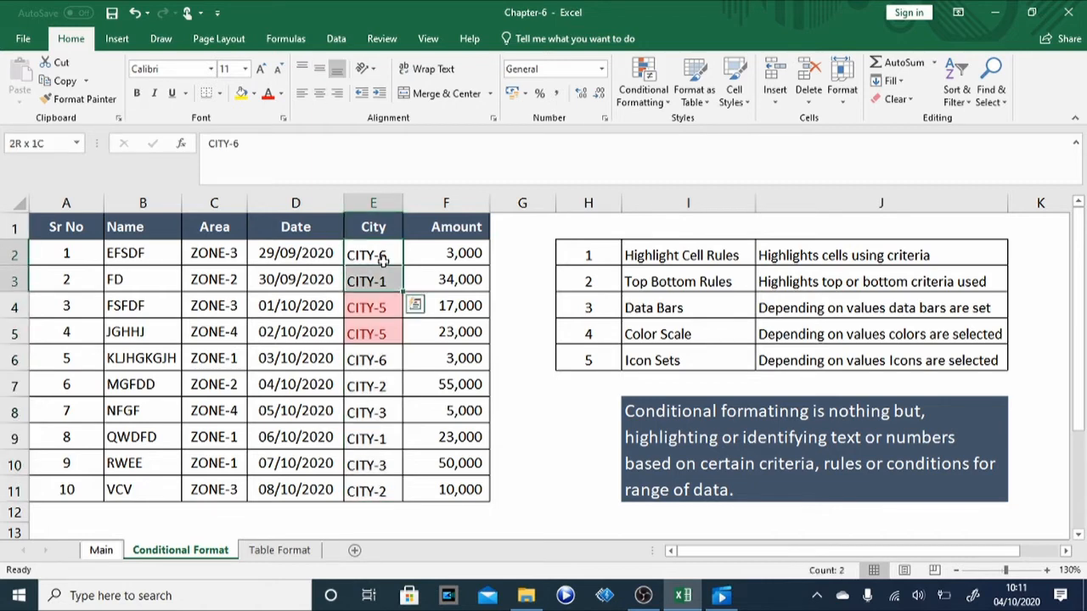
key("shift+Up")
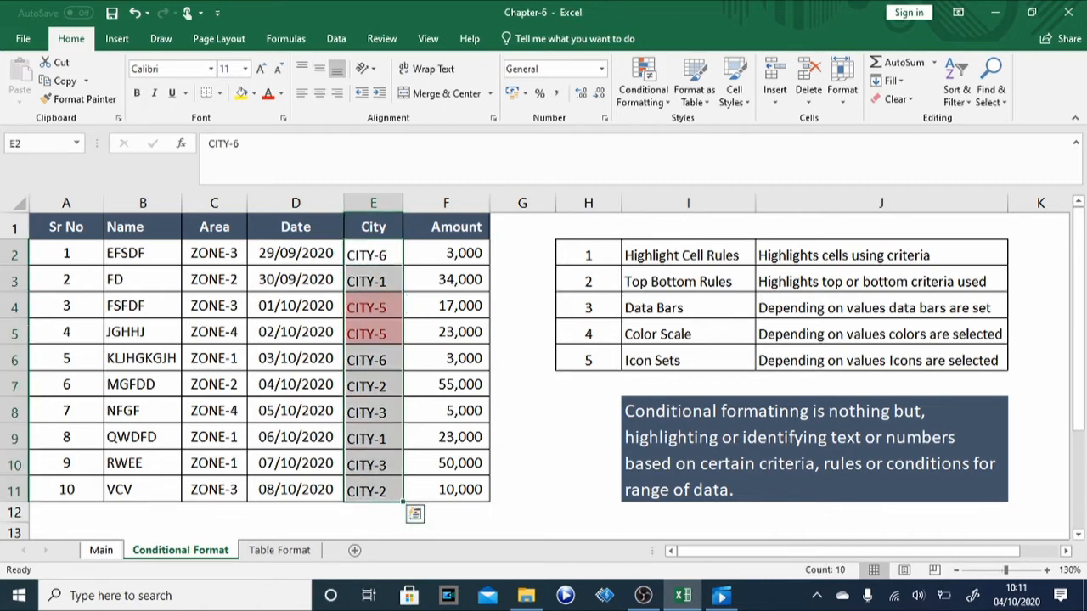
left_click(653, 106)
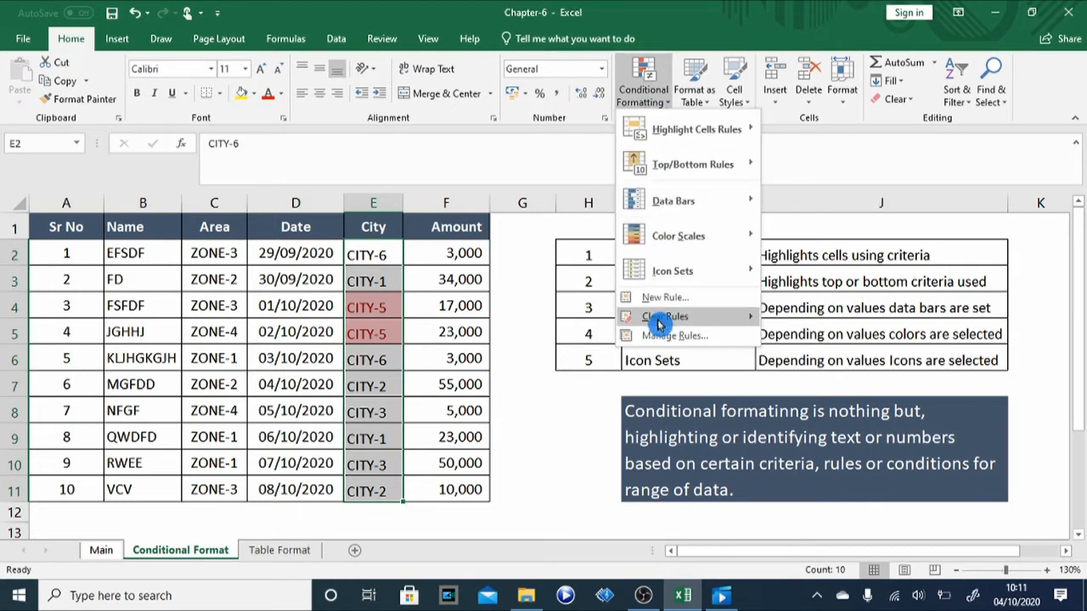
mouse_move(665, 315)
left_click(847, 323)
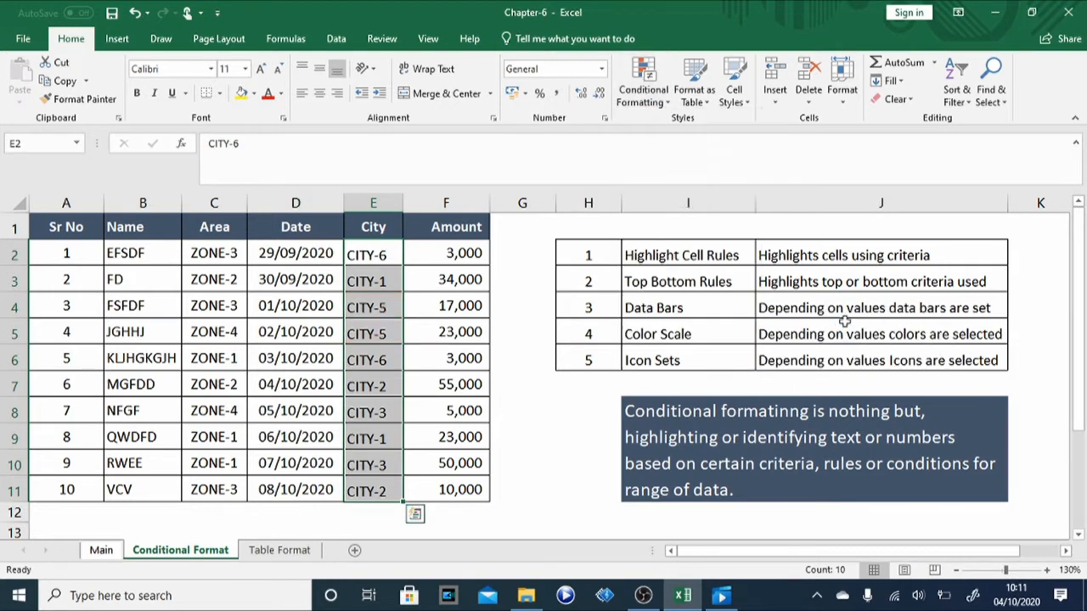
left_click(409, 311)
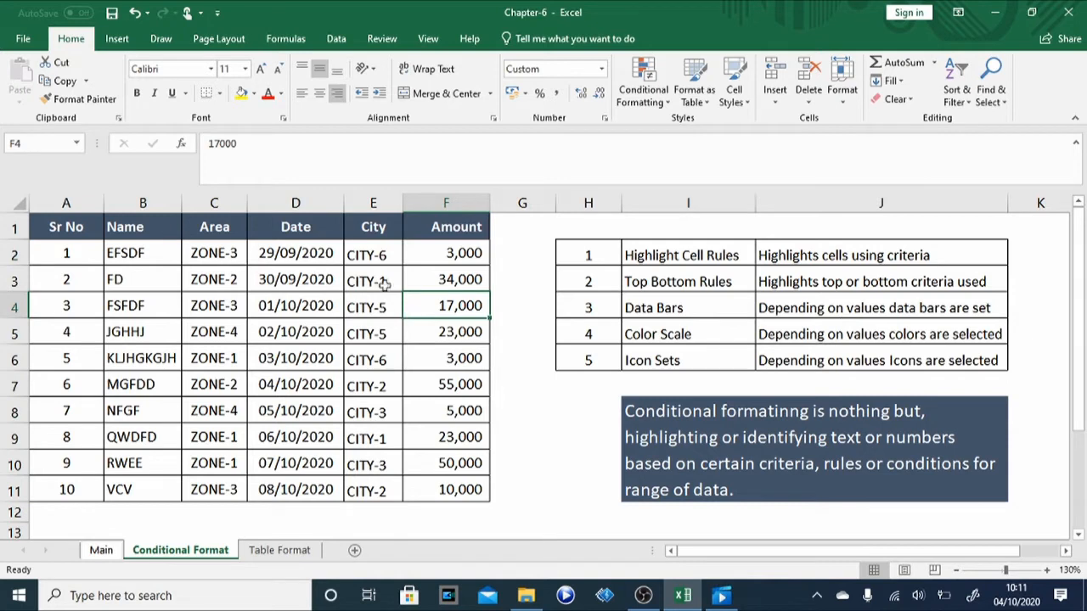
left_click(364, 257)
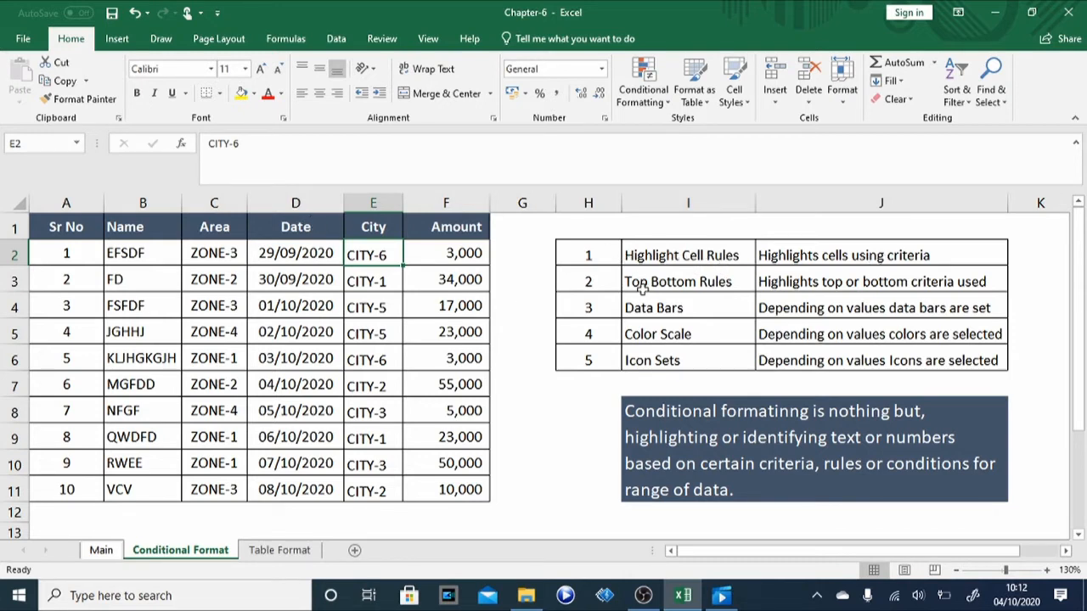
Highlight the top 5 items among the Amount values in F2:F11 with Light Red Fill with Dark Red Text
left_click(440, 253)
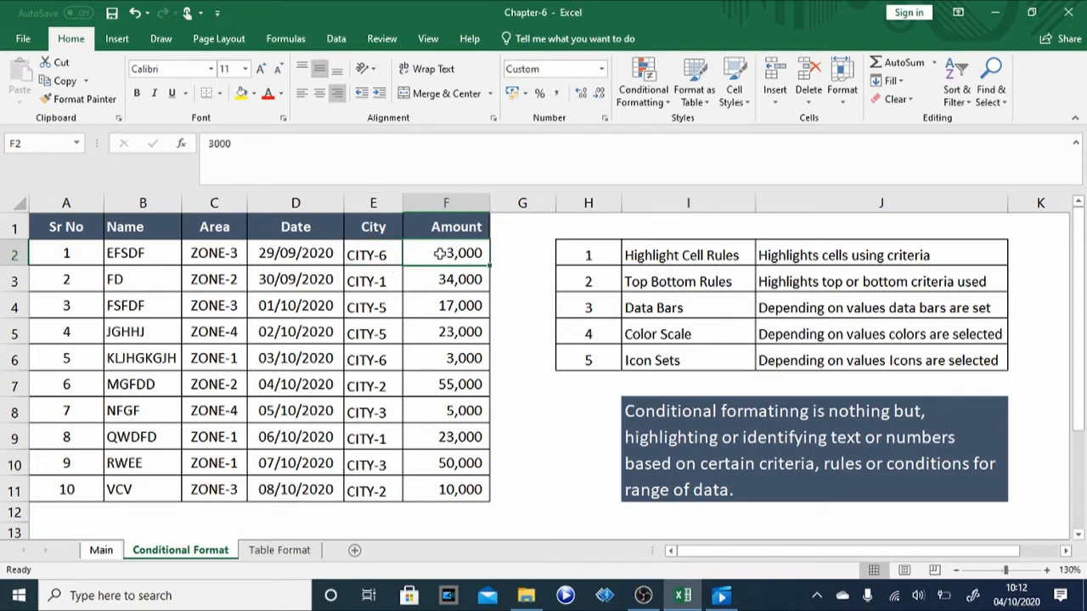
key("shift+Down")
key("shift+Down")
key("shift+Down")
key("shift+Down")
key("shift+Down")
key("shift+Down")
key("shift+Down")
key("shift+Down")
key("shift+Down")
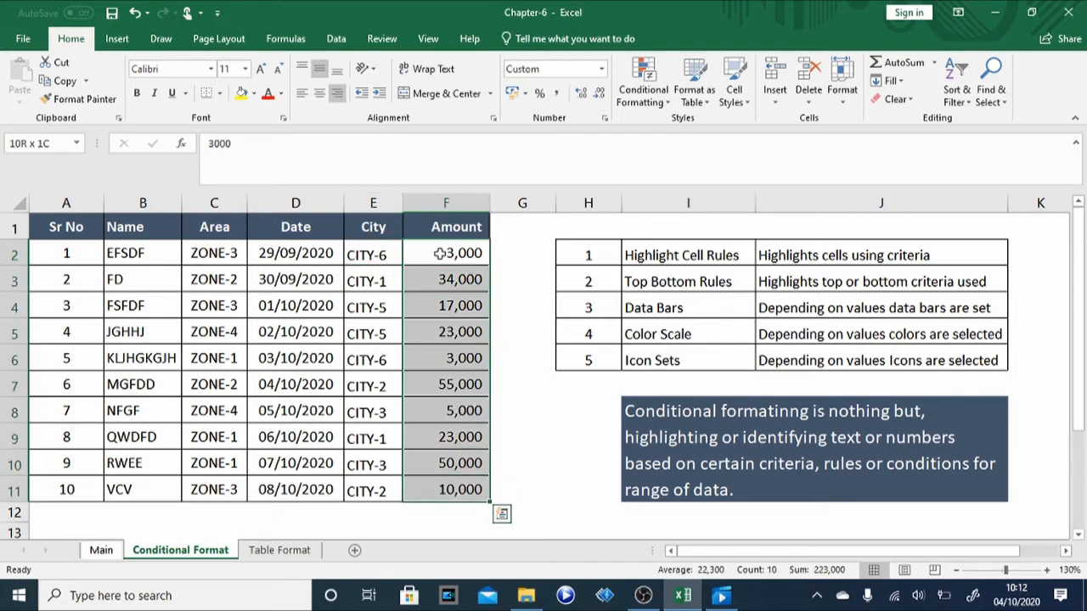
left_click(644, 93)
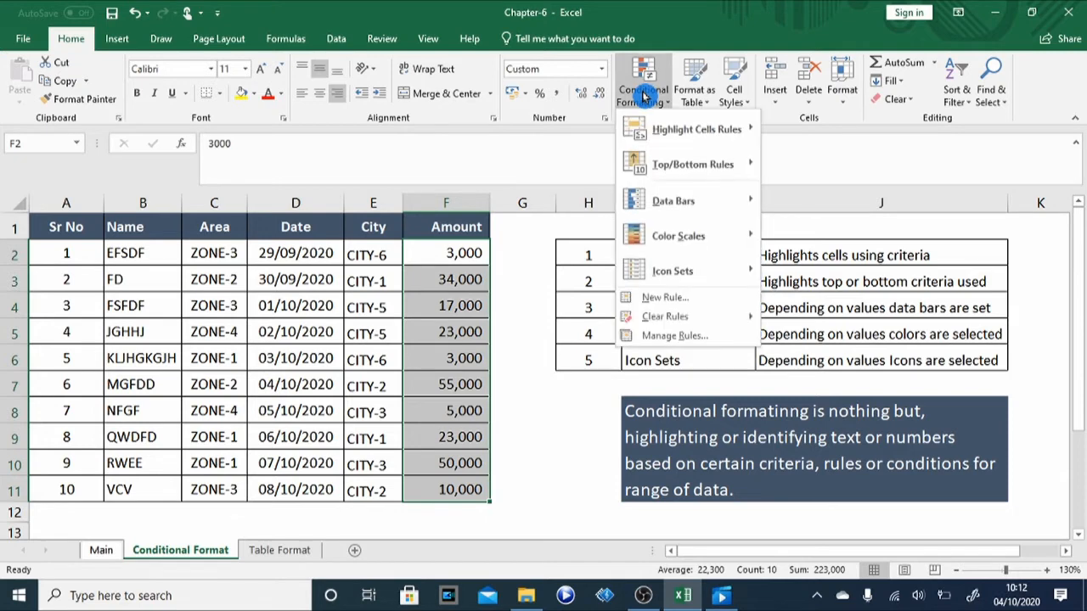
left_click(644, 165)
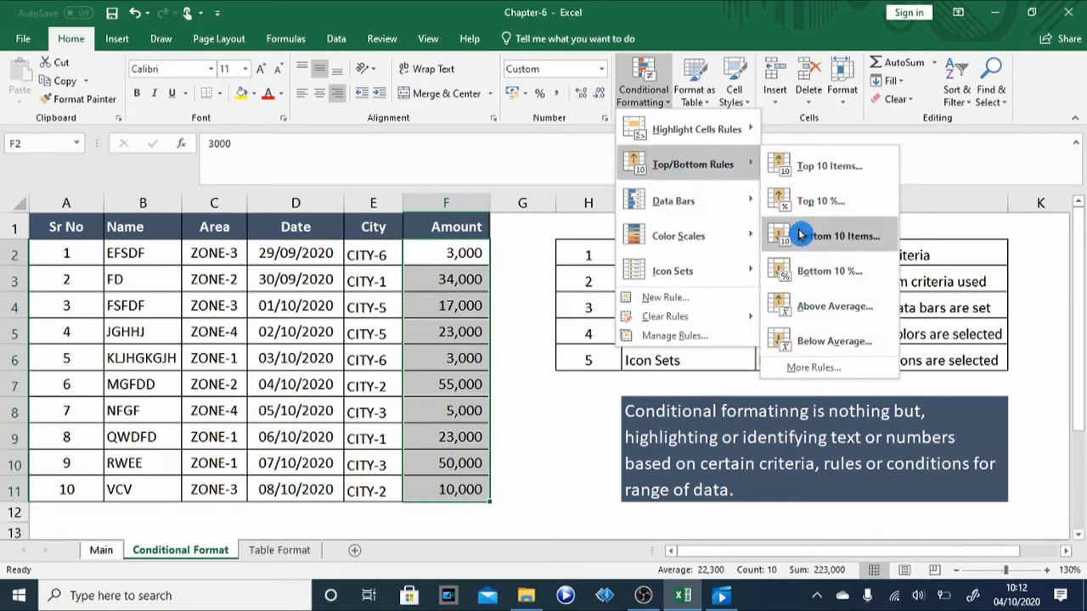
left_click(831, 167)
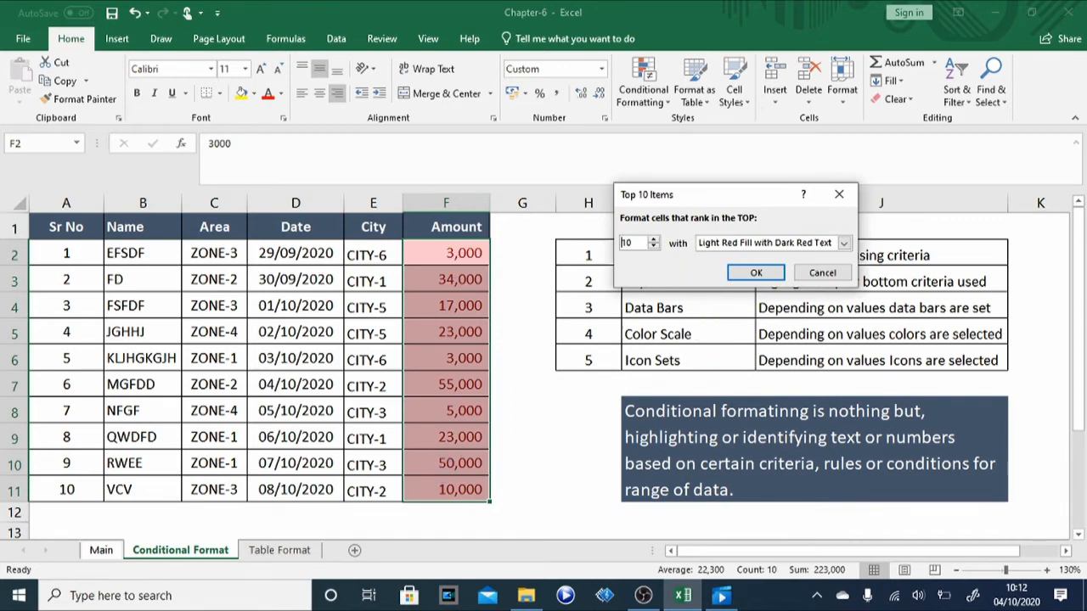
key("BackSpace")
key("BackSpace")
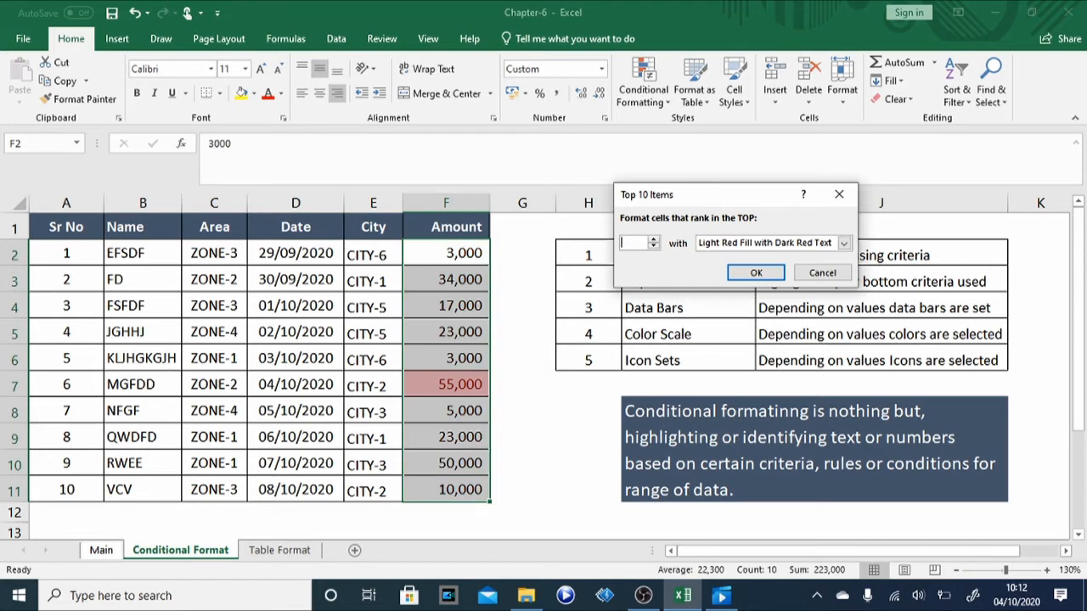
type("5")
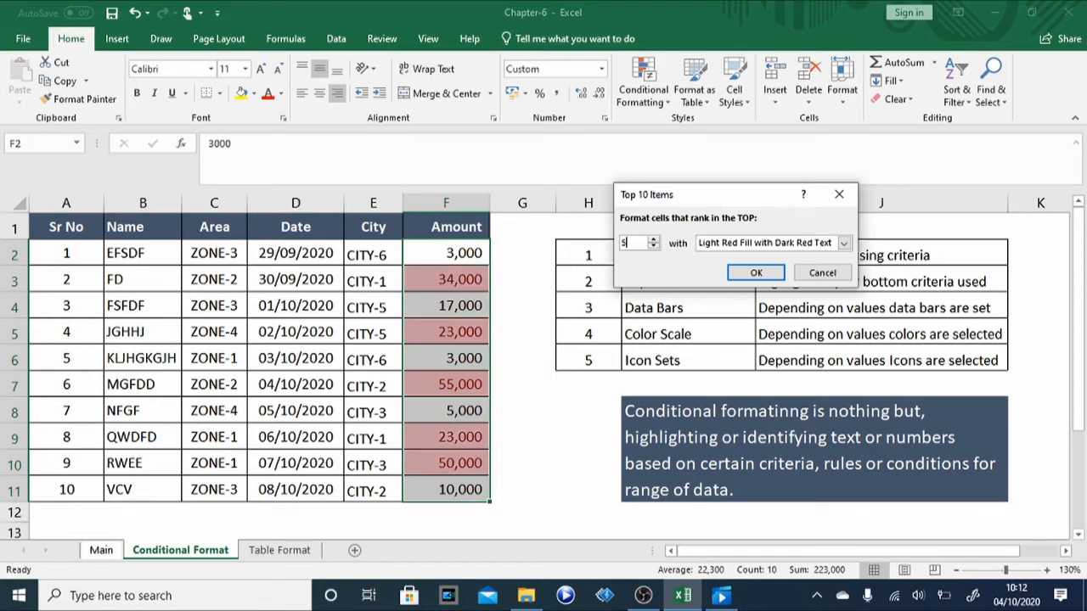
left_click(753, 275)
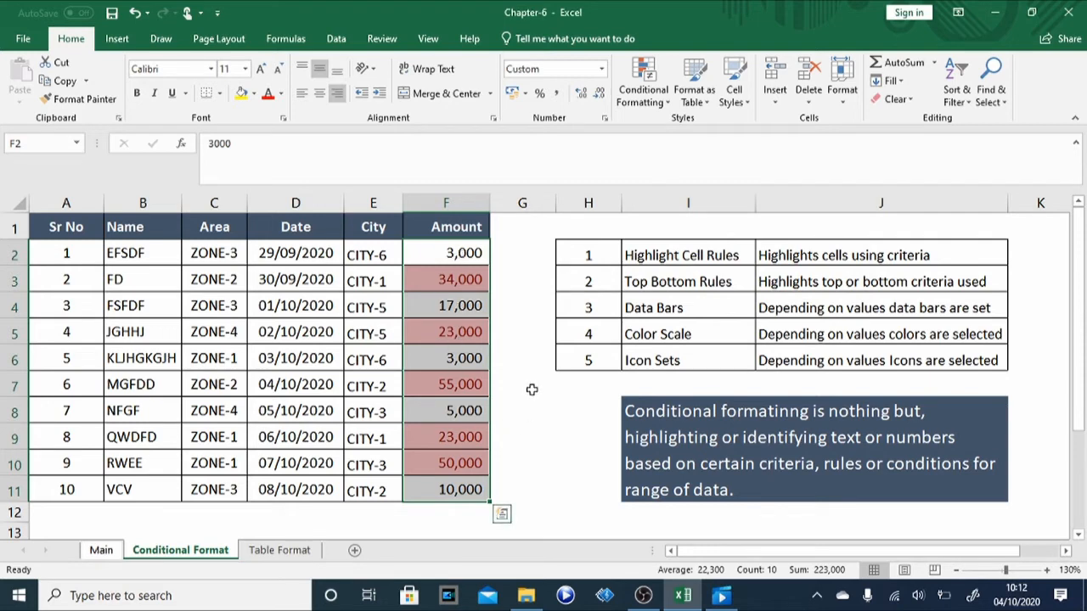
left_click(530, 385)
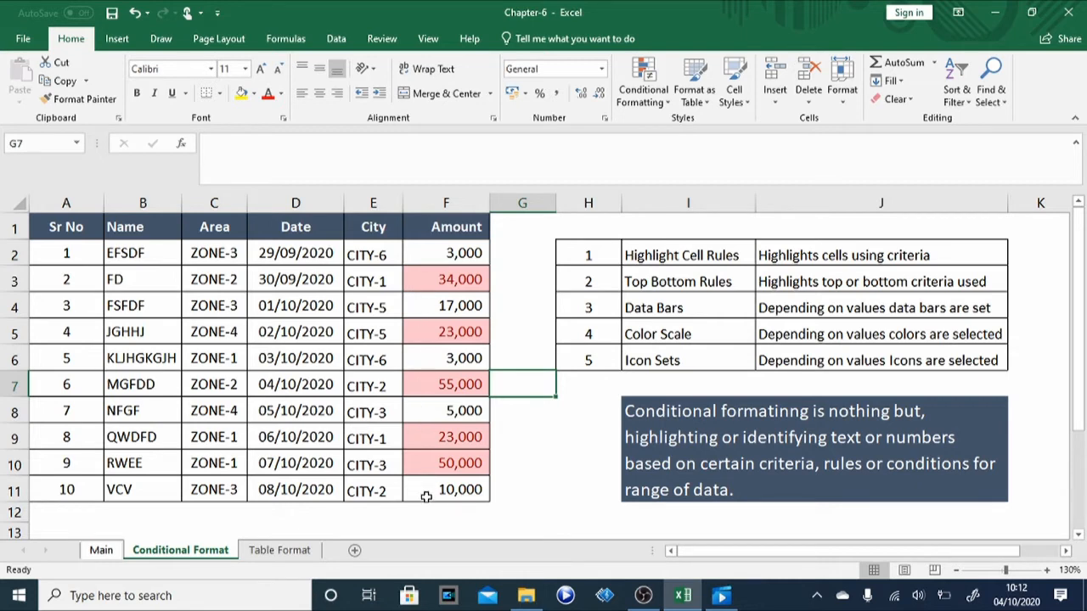
Clear the conditional formatting rules from the Amount column cells F1:F11, including the header, and deselect the range
left_click(439, 246)
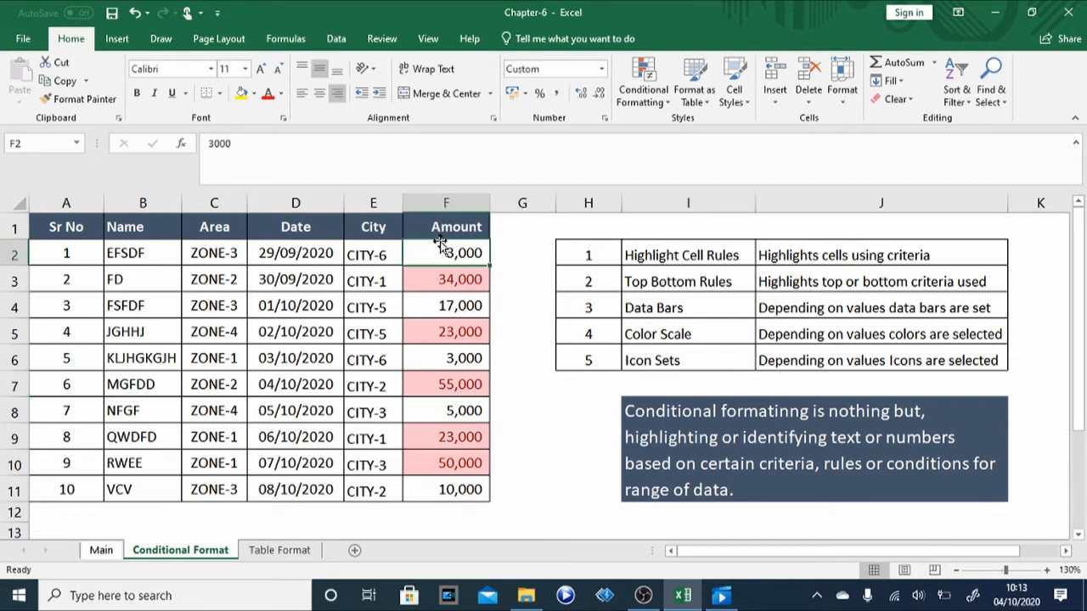
key("Up")
key("shift+Down")
key("shift+Down")
key("shift+Down")
key("shift+Down")
key("shift+Down")
key("shift+Down")
key("shift+Down")
key("shift+Down")
key("shift+Down")
key("shift+Down")
key("shift+Down")
key("shift+Down")
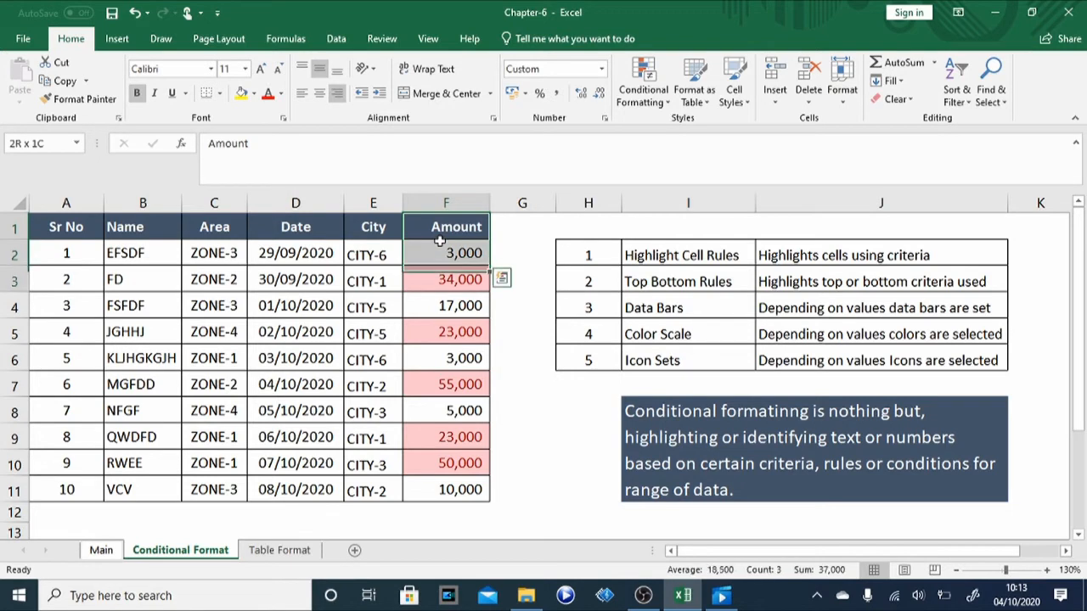
key("shift+Up")
key("shift+Up")
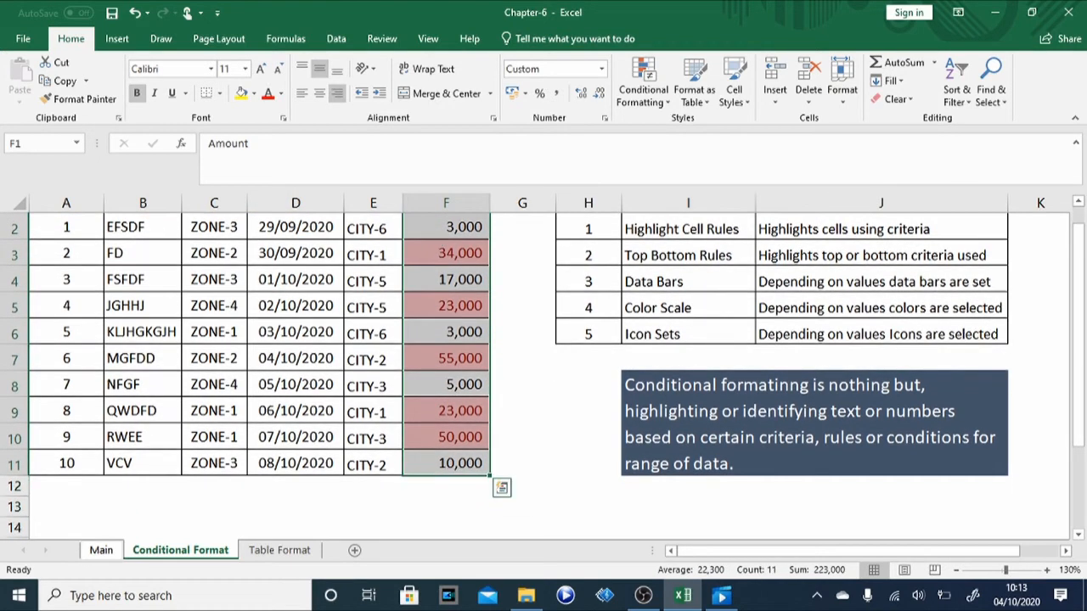
left_click(649, 106)
left_click(651, 109)
left_click(645, 103)
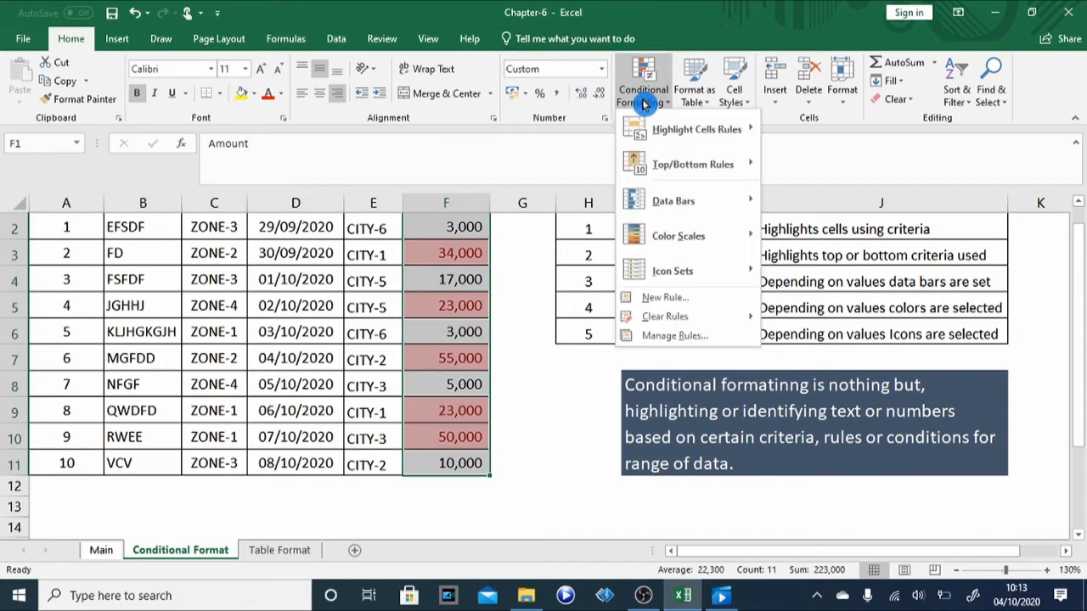
mouse_move(679, 316)
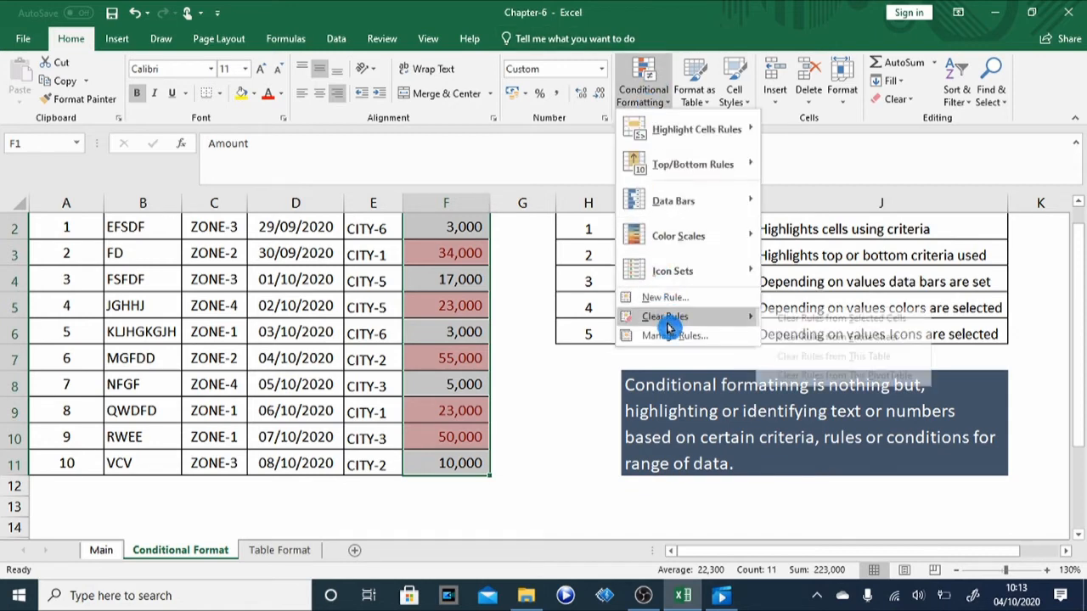
left_click(844, 319)
left_click(554, 307)
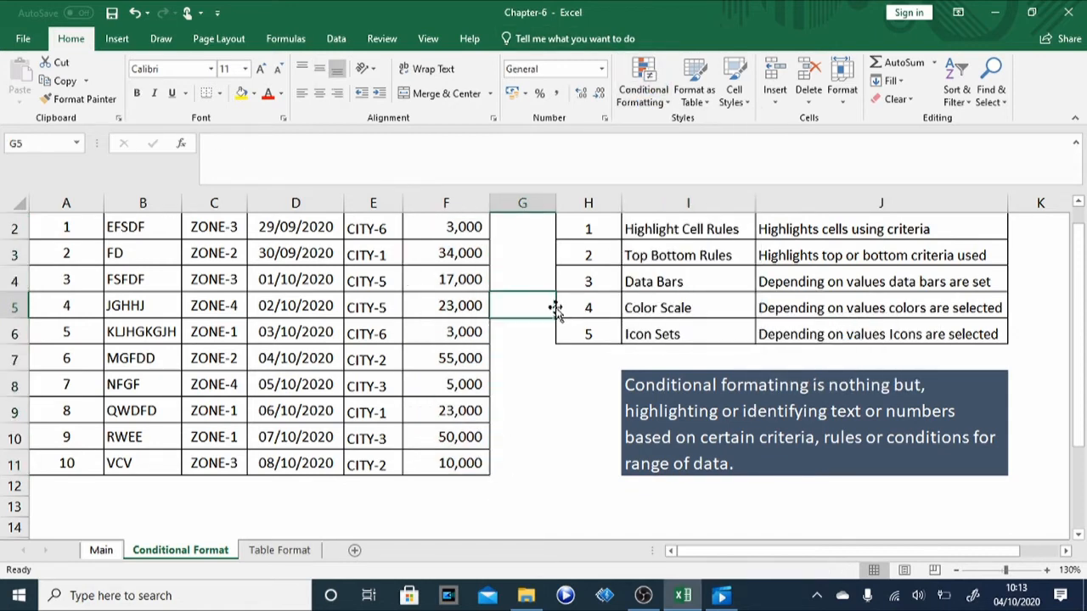
Apply green gradient-fill data bars to the Amount values in F2:F11 and deselect the range
key("Up")
key("Up")
key("Up")
key("Up")
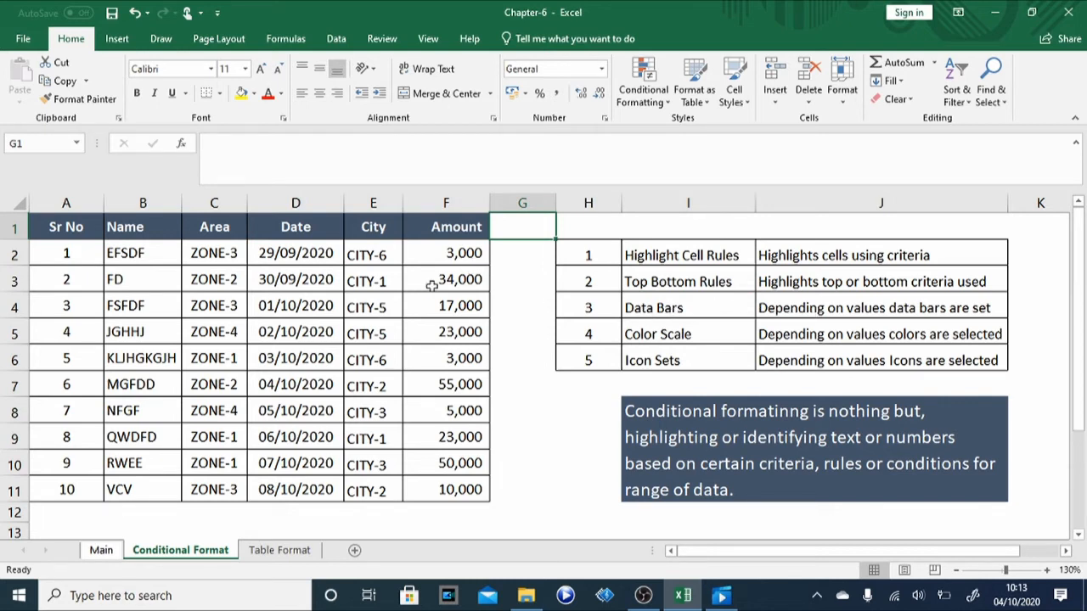
left_click(432, 253)
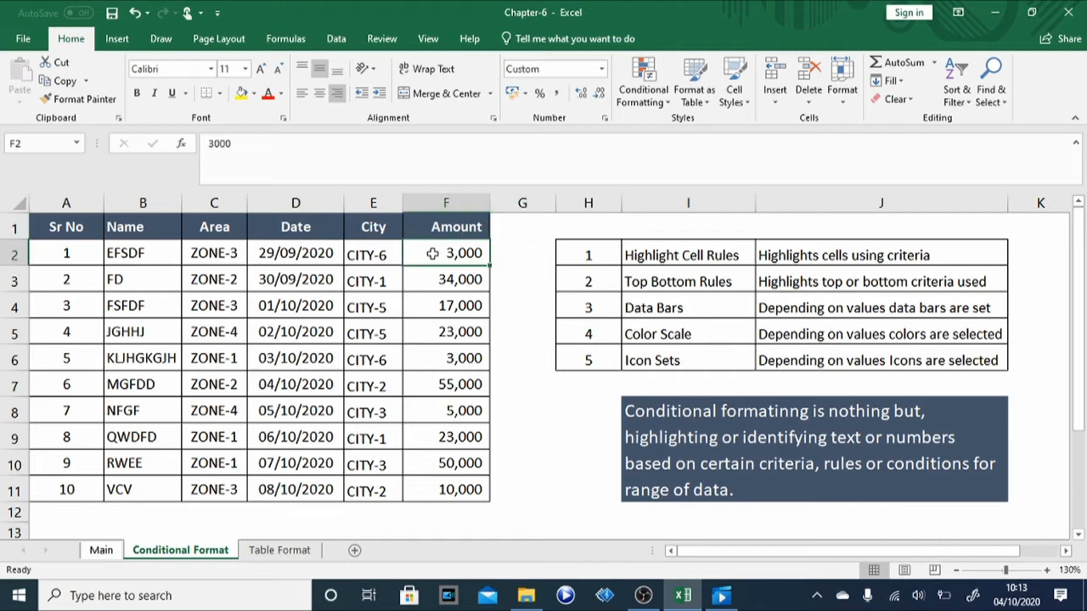
key("shift+Down")
key("shift+Down")
key("shift+Down")
key("shift+Down")
key("shift+Down")
key("shift+Down")
key("shift+Down")
key("shift+Down")
key("shift+Down")
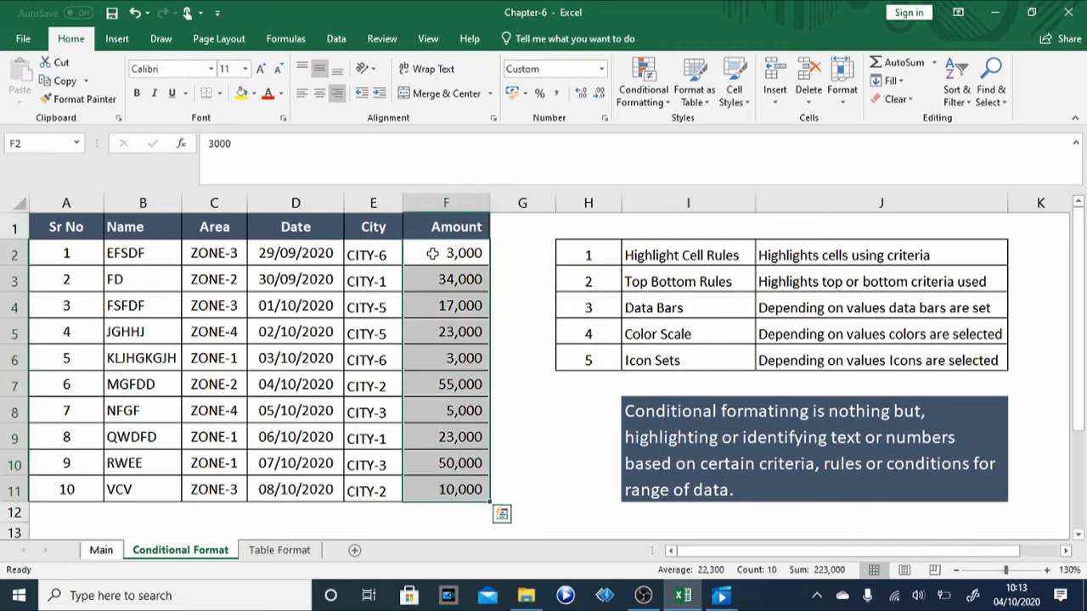
left_click(662, 109)
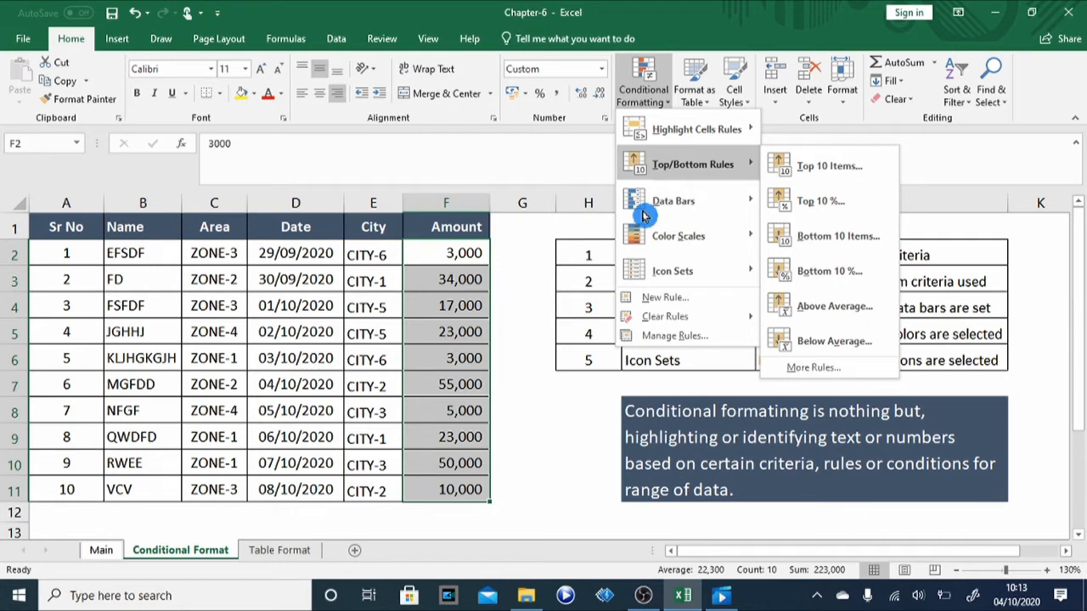
mouse_move(654, 201)
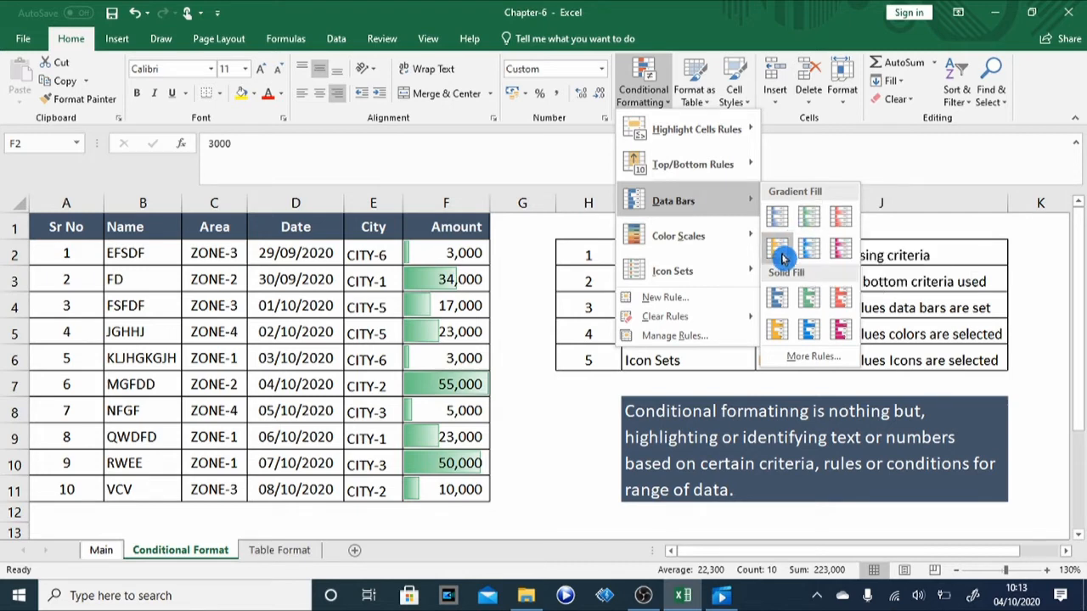
left_click(816, 220)
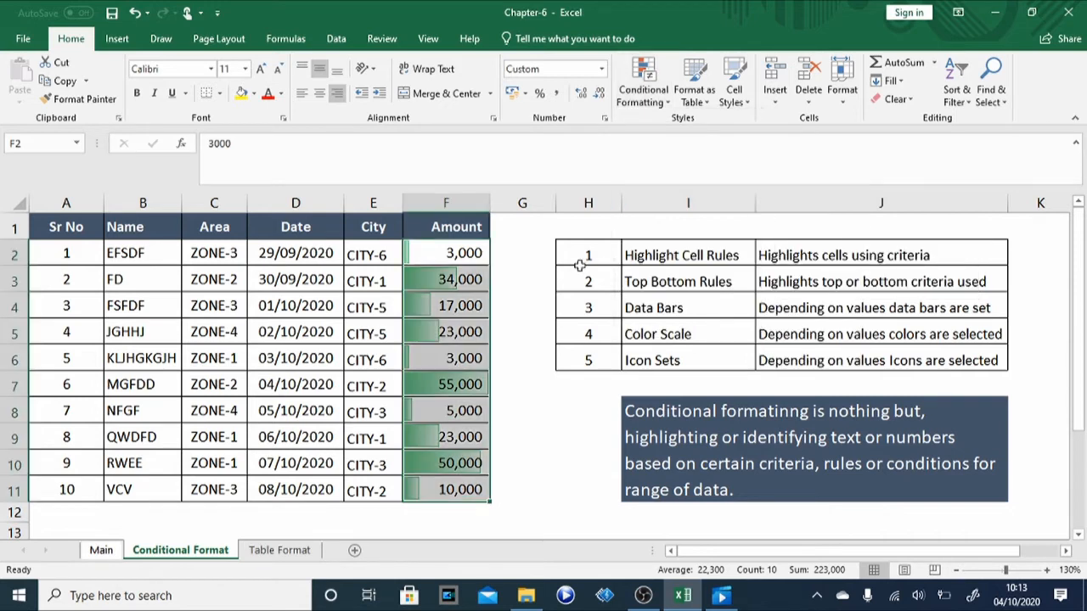
left_click(531, 283)
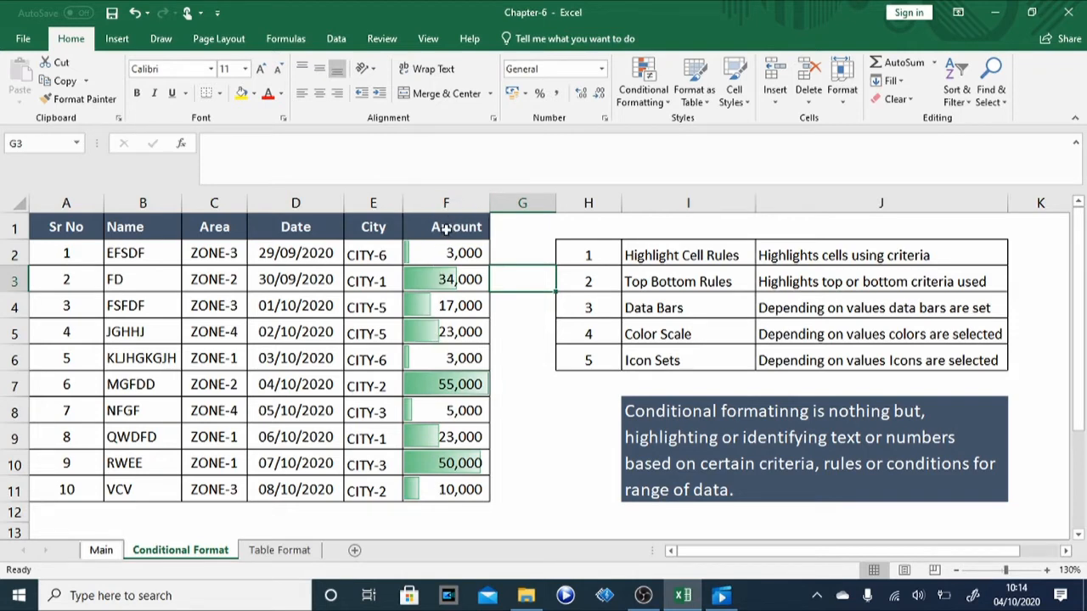
Clear the data bar rules from the Amount column cells F1:F11 using the selected-cells option
left_click_drag(445, 227, 444, 226)
key("ctrl+shift+Down")
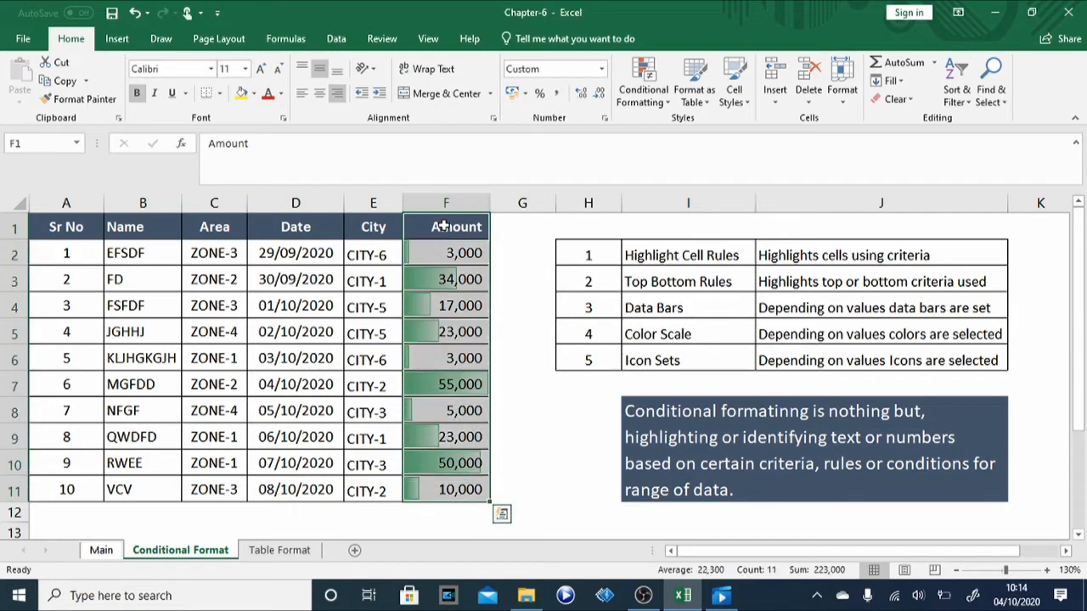
left_click(643, 89)
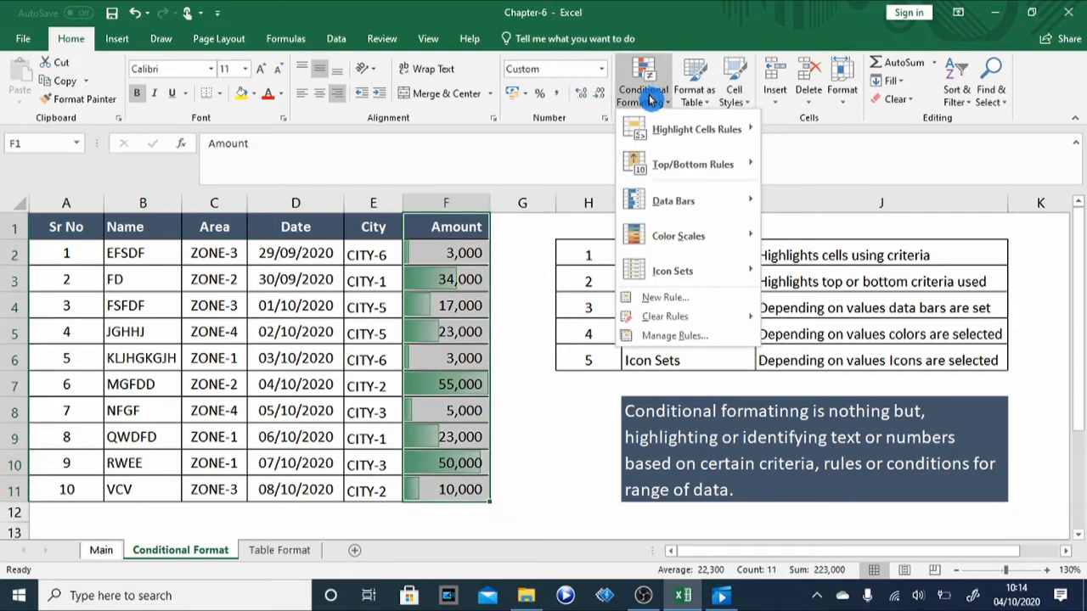
mouse_move(655, 317)
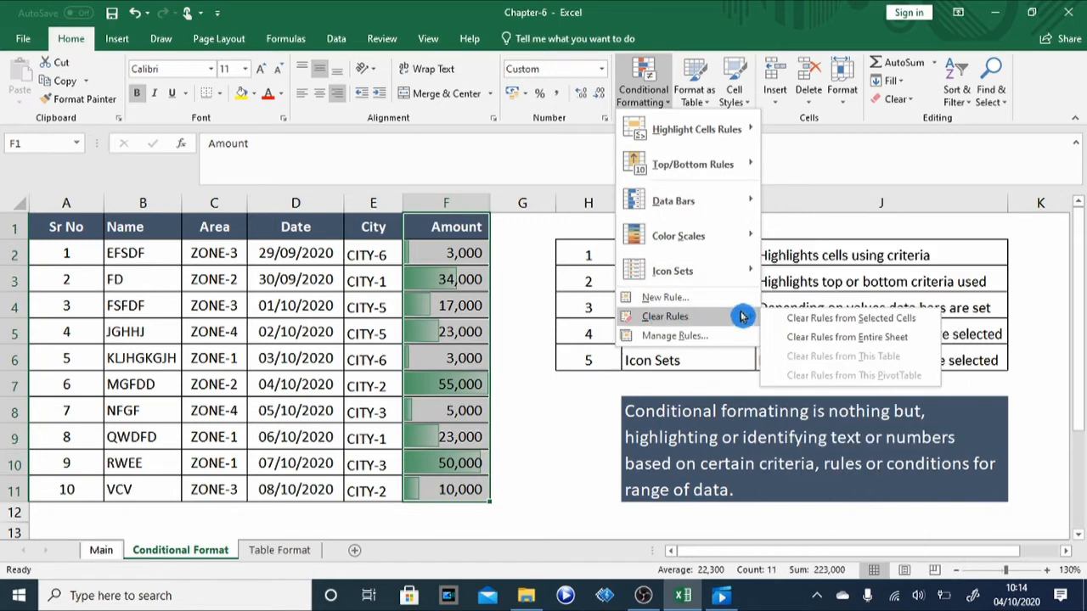
left_click(817, 319)
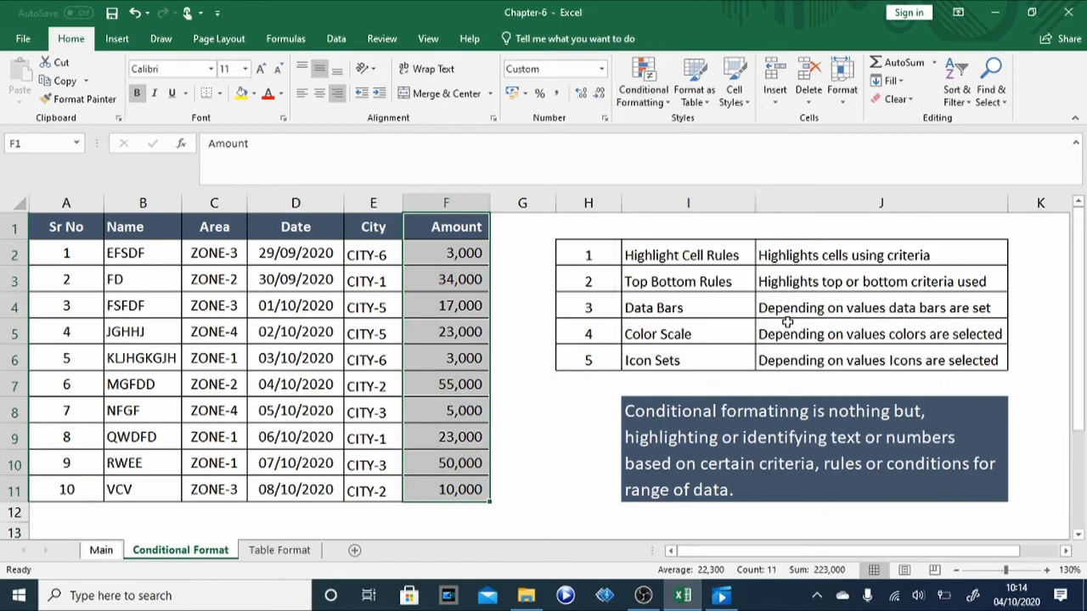
Apply the Green-Yellow-Red color scale to the Amount values in F2:F11 and deselect the range
left_click(440, 244)
key("shift+Down")
key("shift+Down")
key("shift+Down")
key("shift+Down")
key("shift+Down")
key("shift+Down")
key("shift+Down")
key("shift+Down")
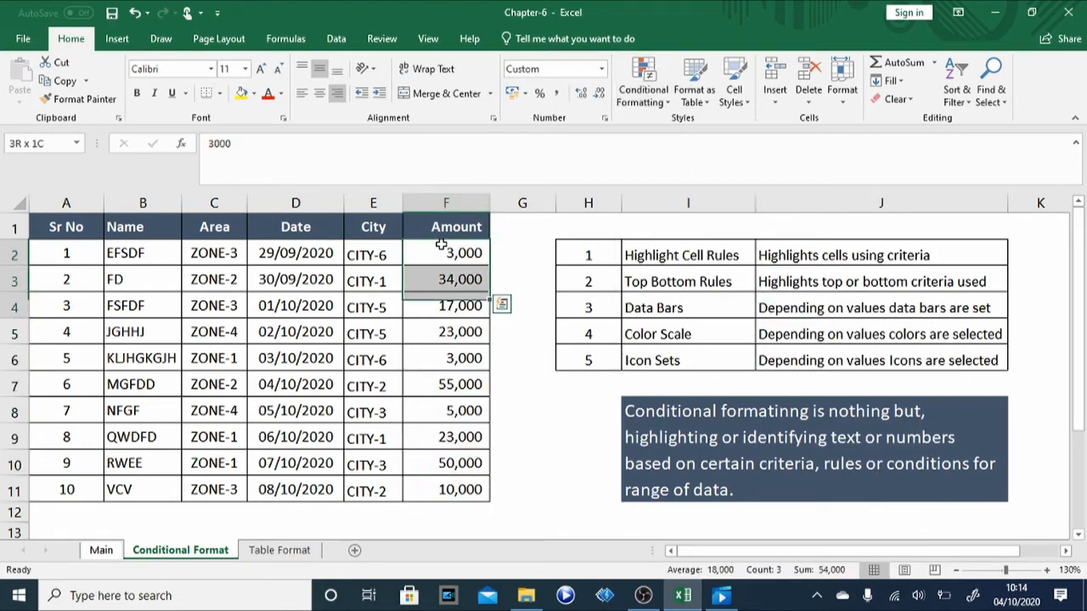
key("shift+Down")
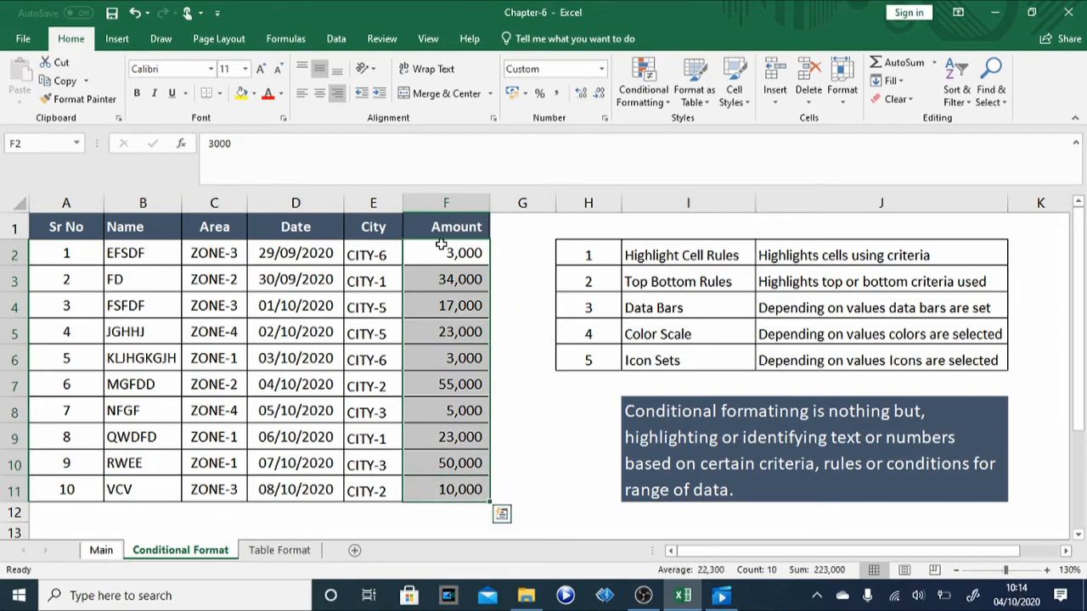
left_click(663, 95)
mouse_move(671, 204)
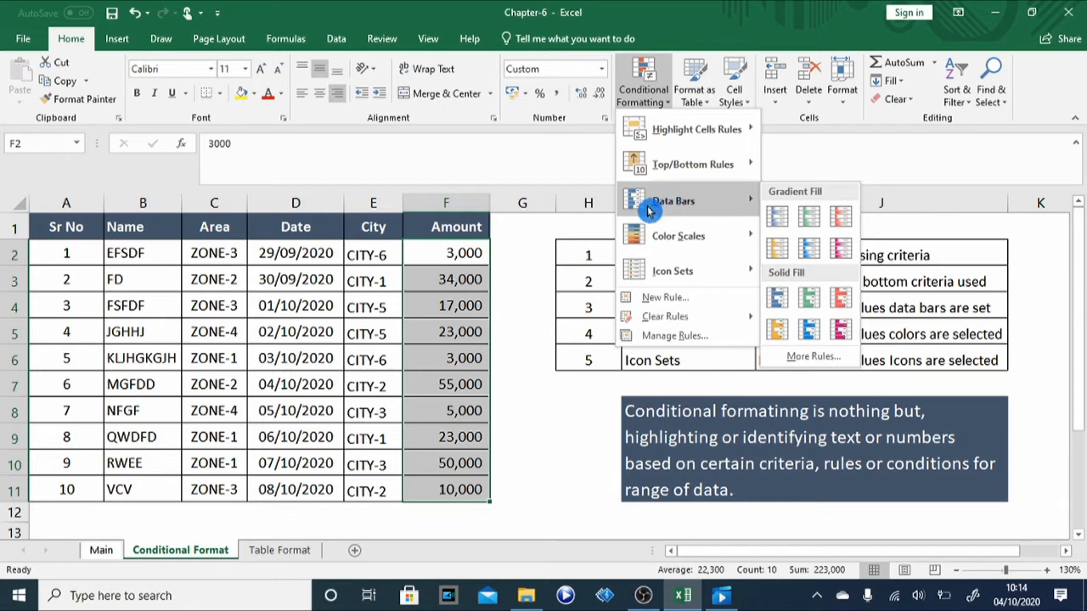
mouse_move(642, 238)
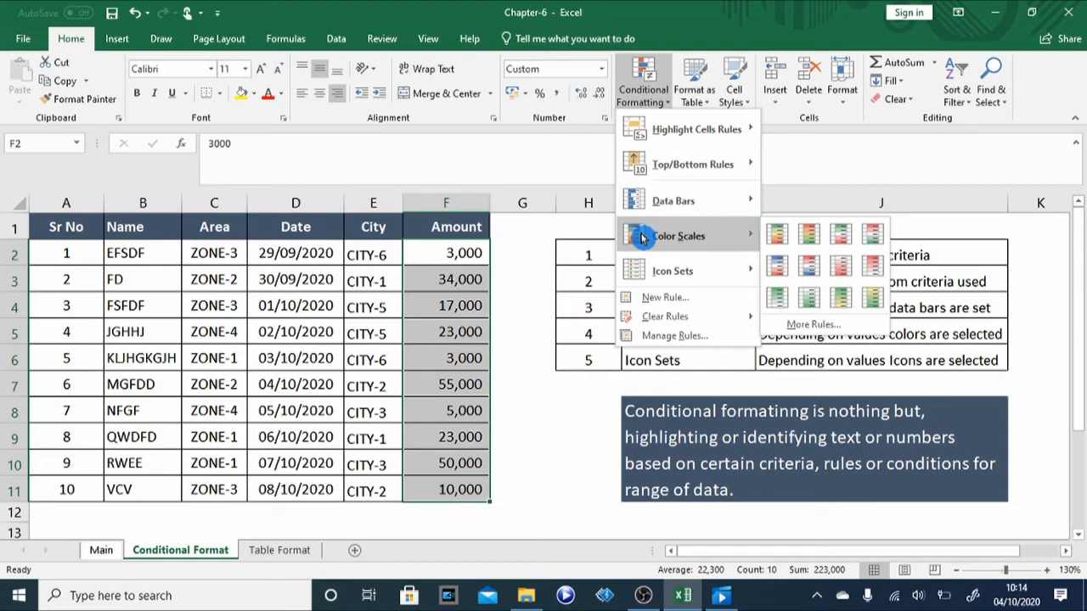
left_click(775, 233)
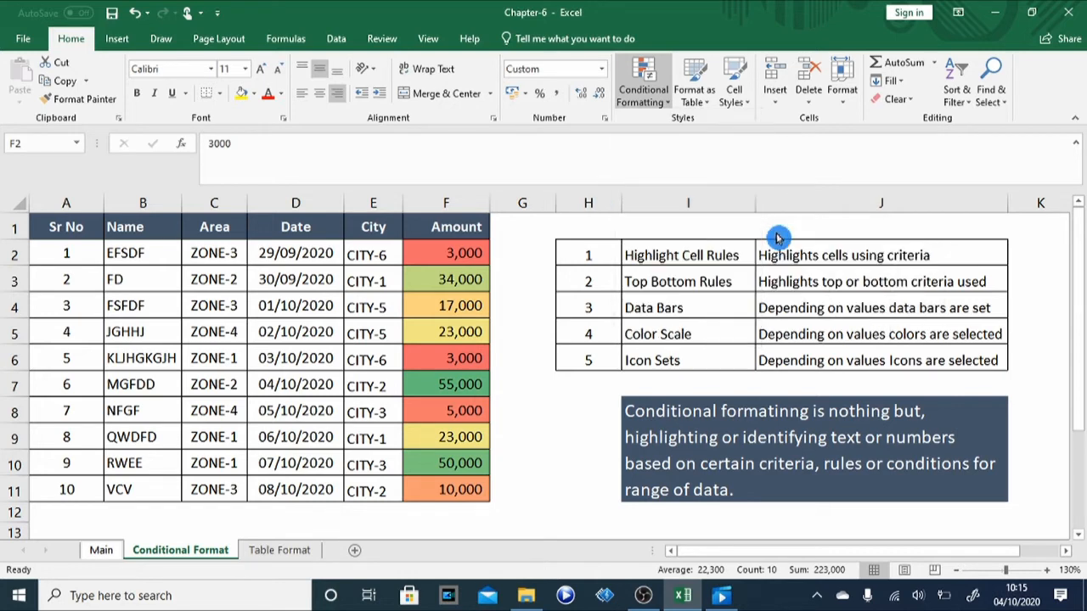
left_click(505, 337)
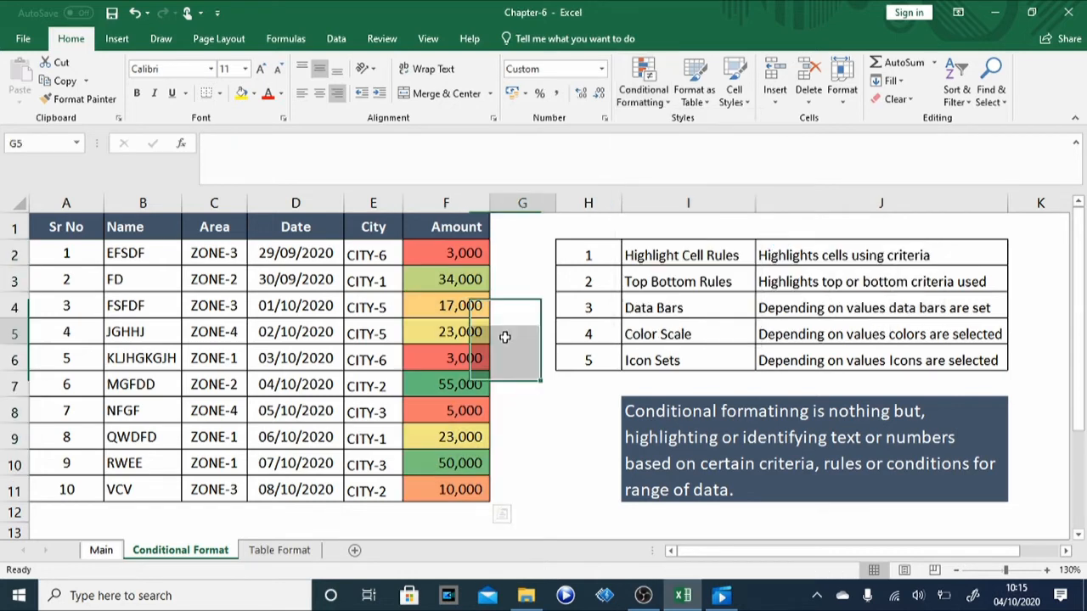
Clear the color scale rules from the Amount column cells F1:F11, including the header
left_click(437, 246)
key("Up")
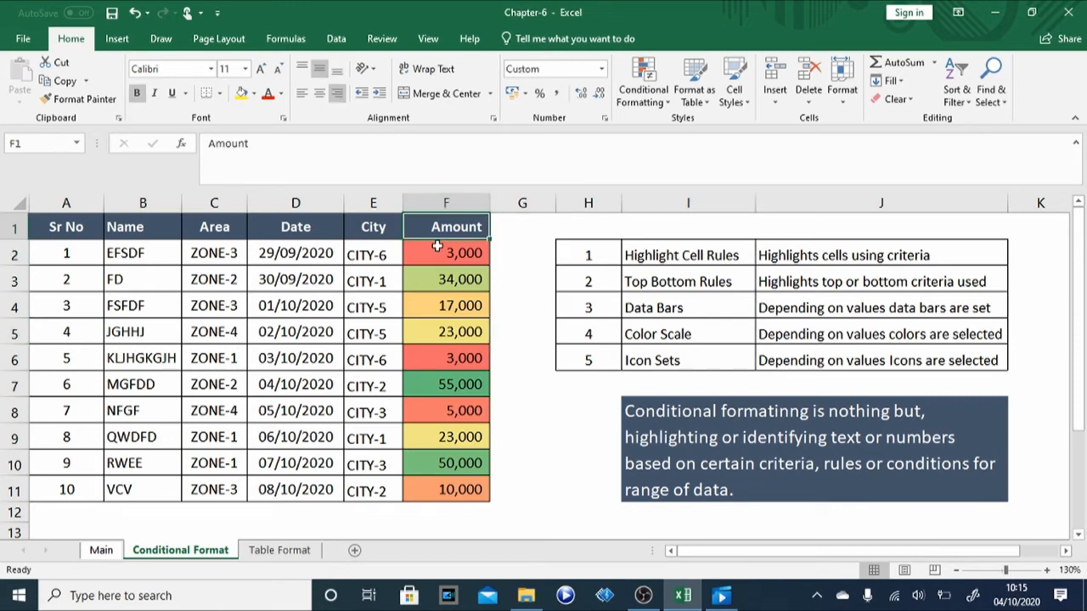
key("shift+Down")
key("shift+Down")
key("shift+Down")
key("shift+Down")
key("shift+Down")
key("shift+Down")
key("shift+Down")
key("shift+Down")
key("shift+Down")
key("shift+Down")
key("shift+Down")
key("shift+Up")
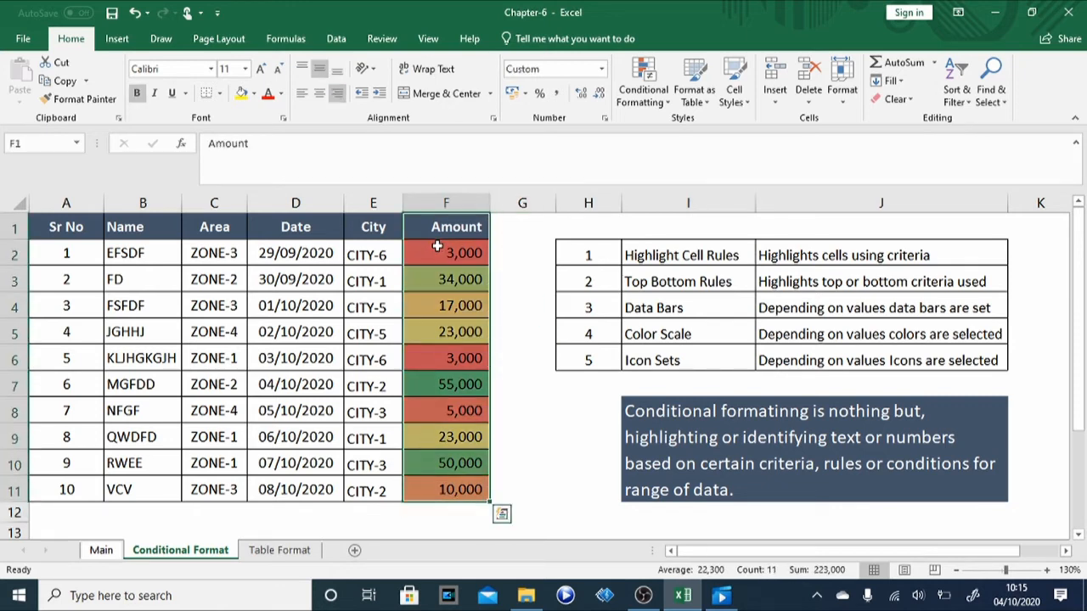
left_click(659, 103)
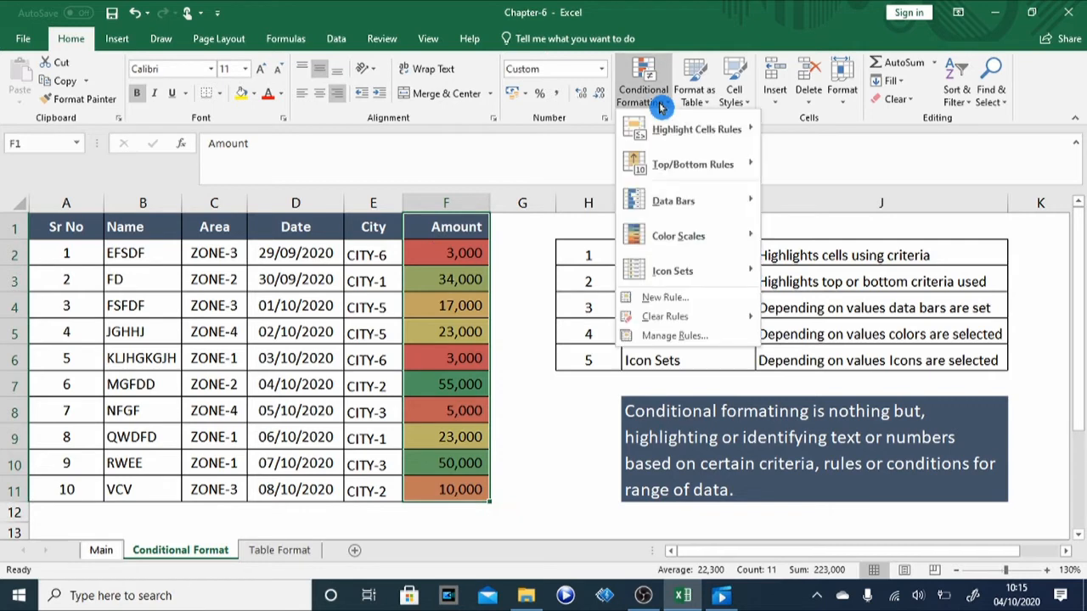
mouse_move(671, 316)
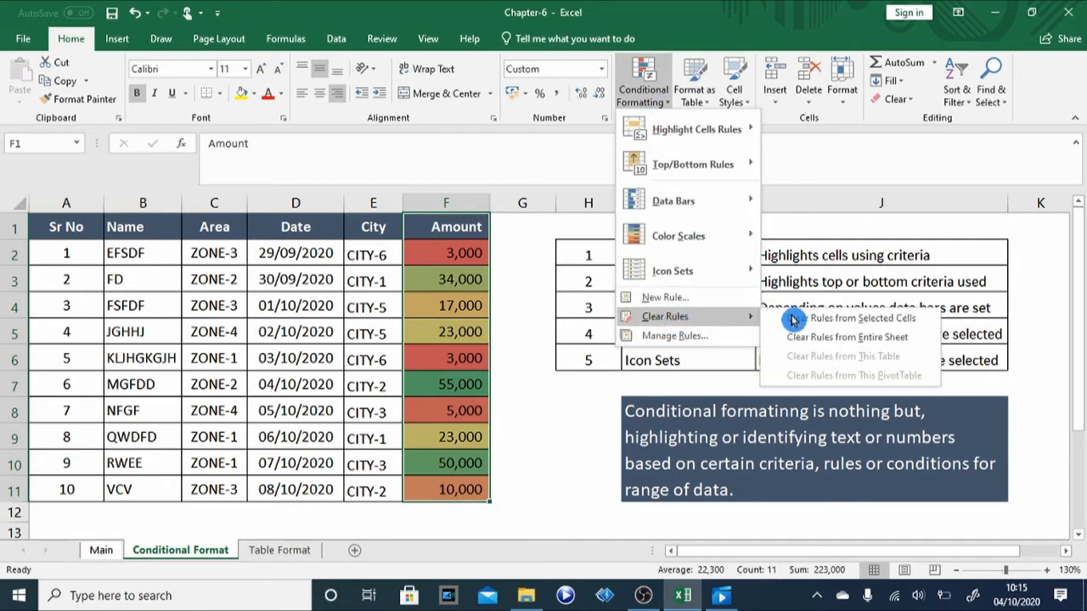
left_click(845, 319)
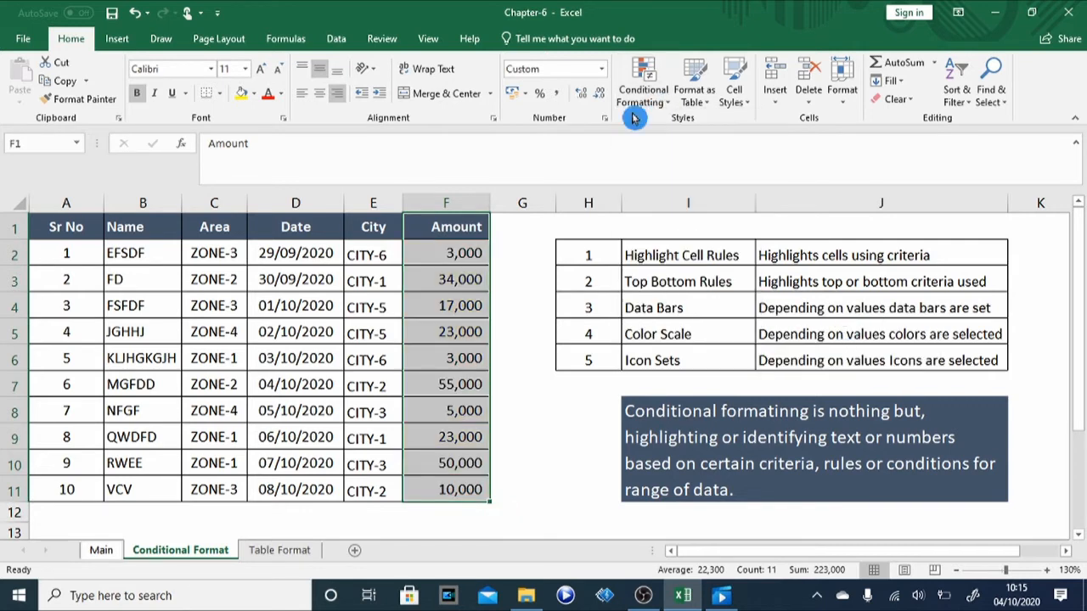
Apply the 3 Arrows (Colored) icon set to the Amount column cells F1:F11 and deselect the range
left_click(668, 100)
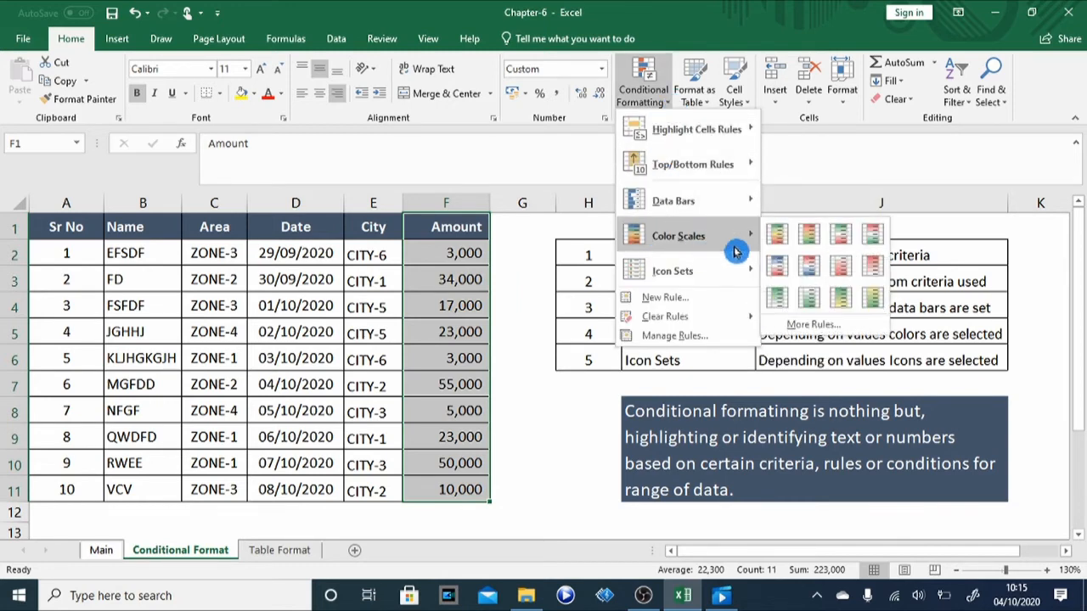
mouse_move(660, 272)
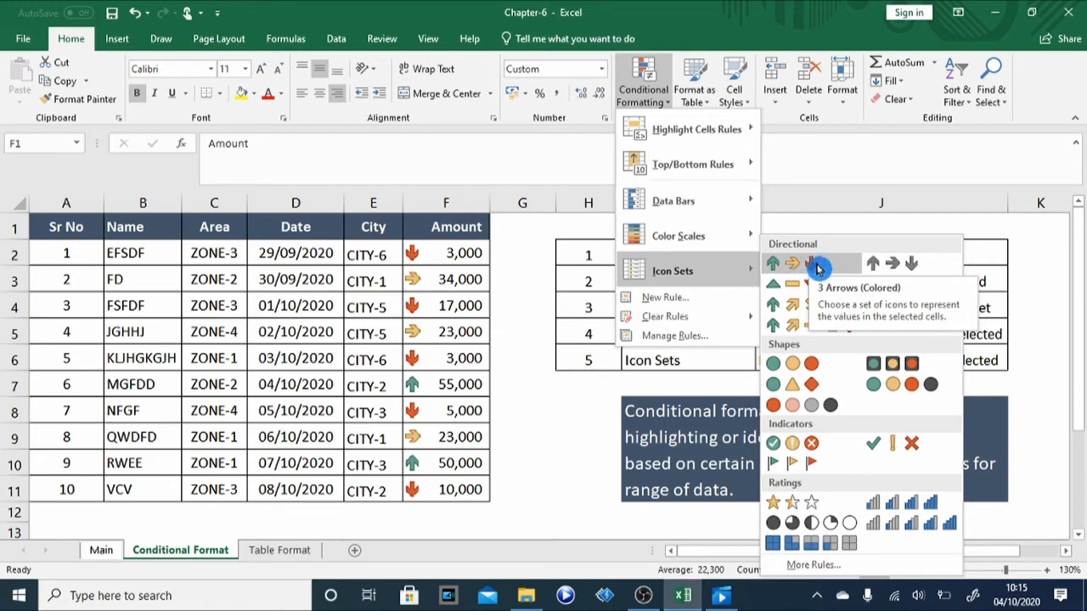
left_click(818, 268)
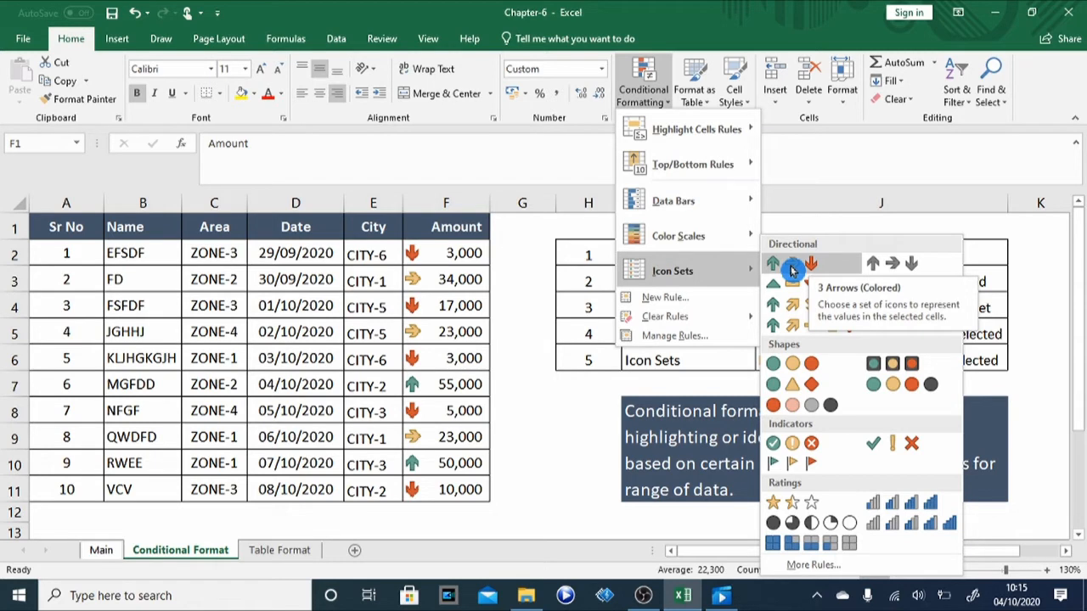
left_click(790, 270)
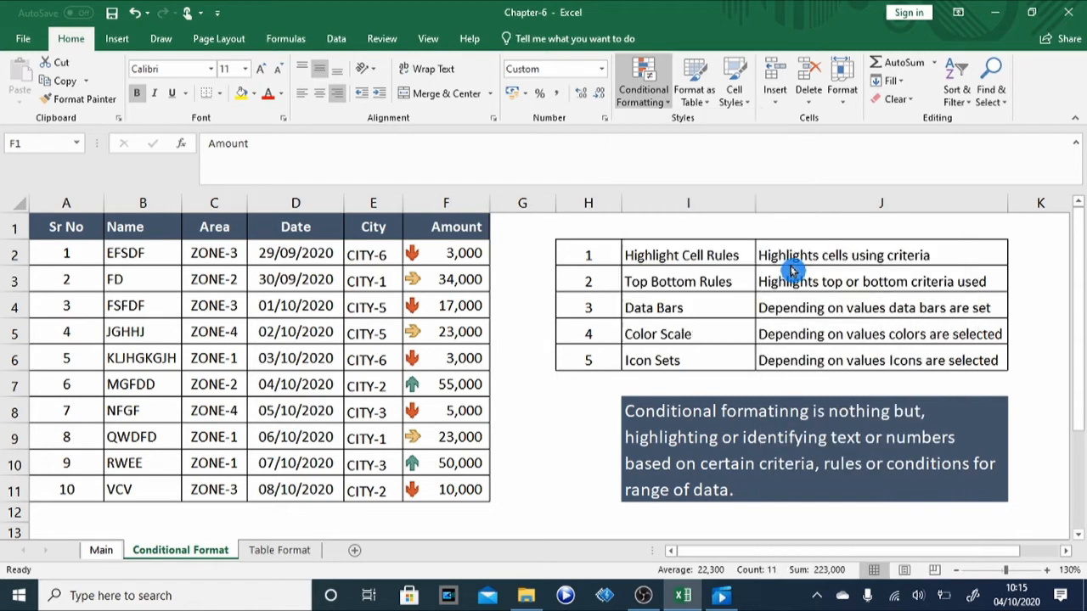
left_click(494, 327)
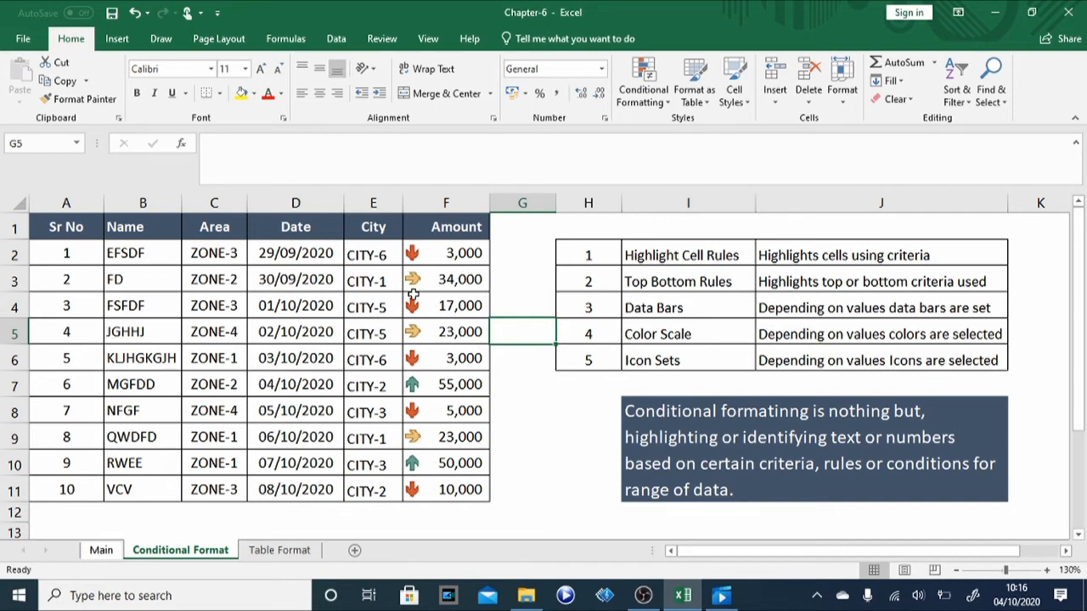
Clear the icon set rules from the Amount column cells F1:F11 and deselect the range
left_click(436, 253)
key("Up")
key("shift+Down")
key("shift+Down")
key("shift+Down")
key("shift+Down")
key("shift+Down")
key("shift+Down")
key("shift+Down")
key("shift+Down")
key("shift+Down")
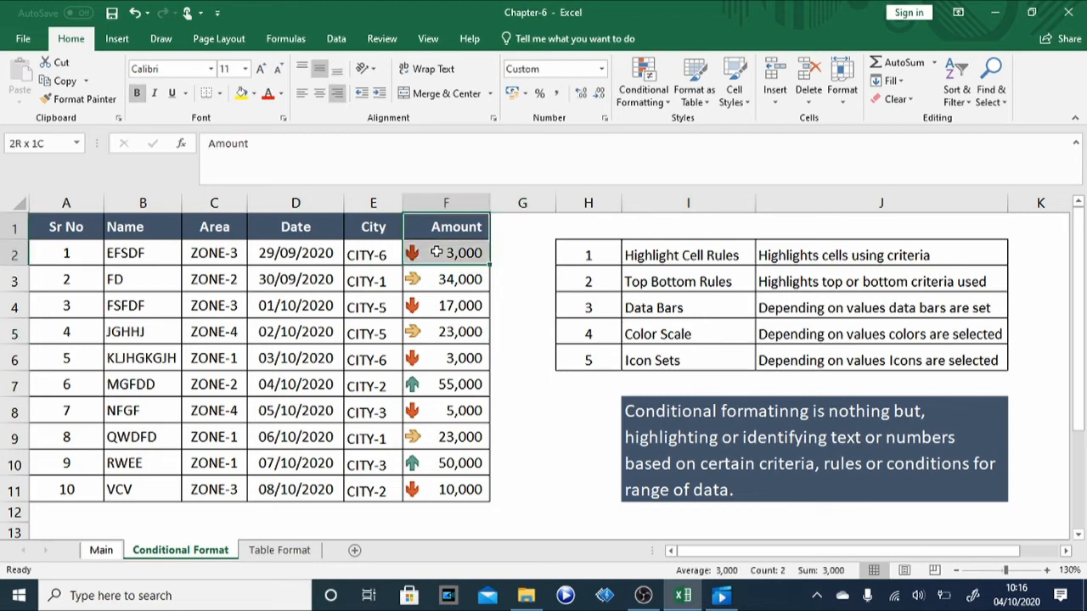
key("shift+Down")
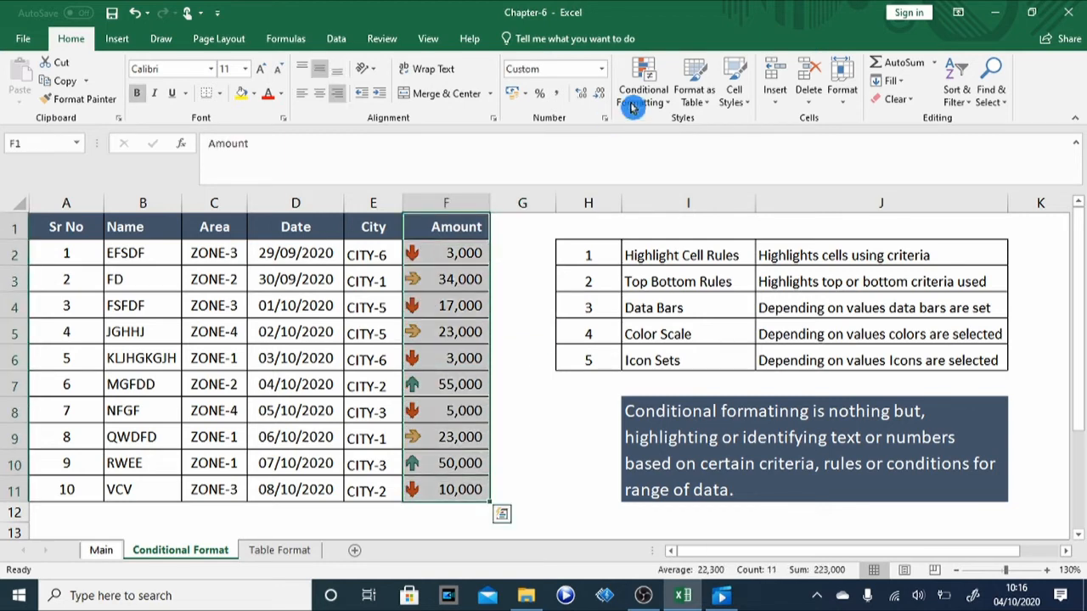
left_click(665, 101)
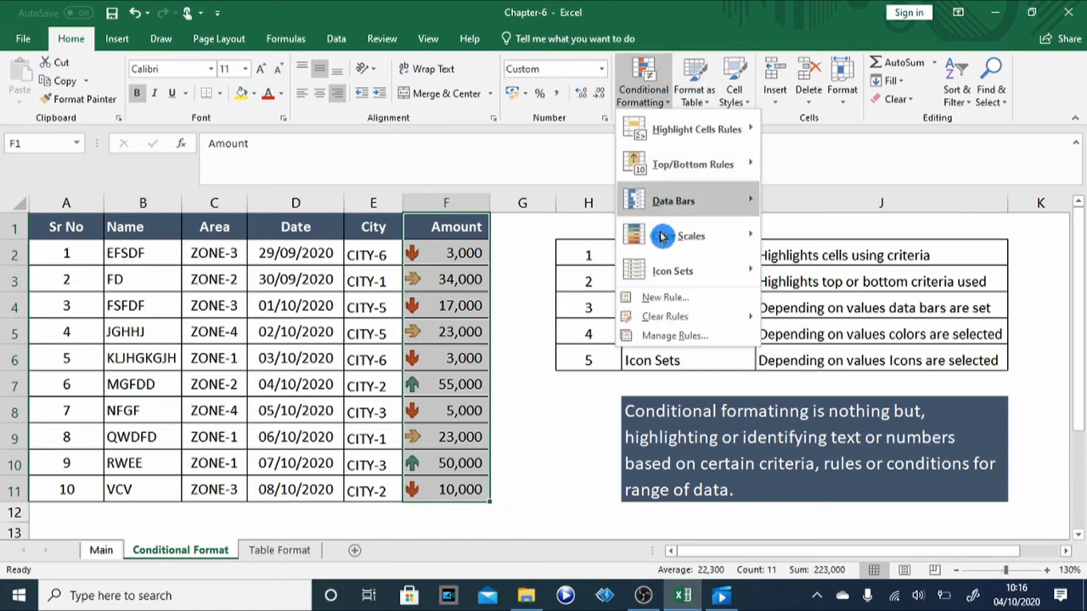
mouse_move(665, 316)
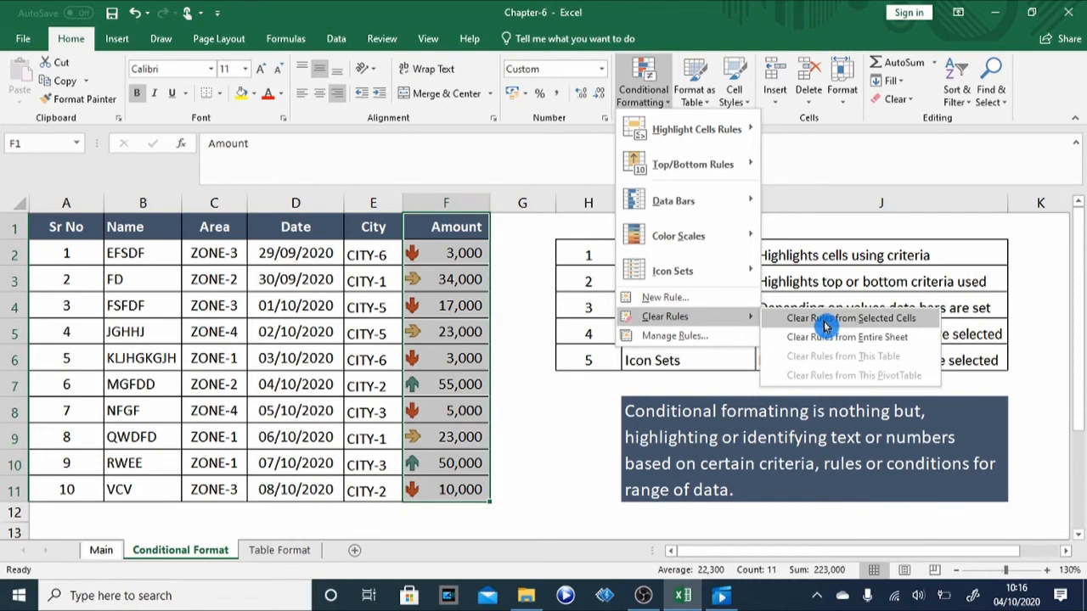
left_click(825, 319)
left_click(540, 340)
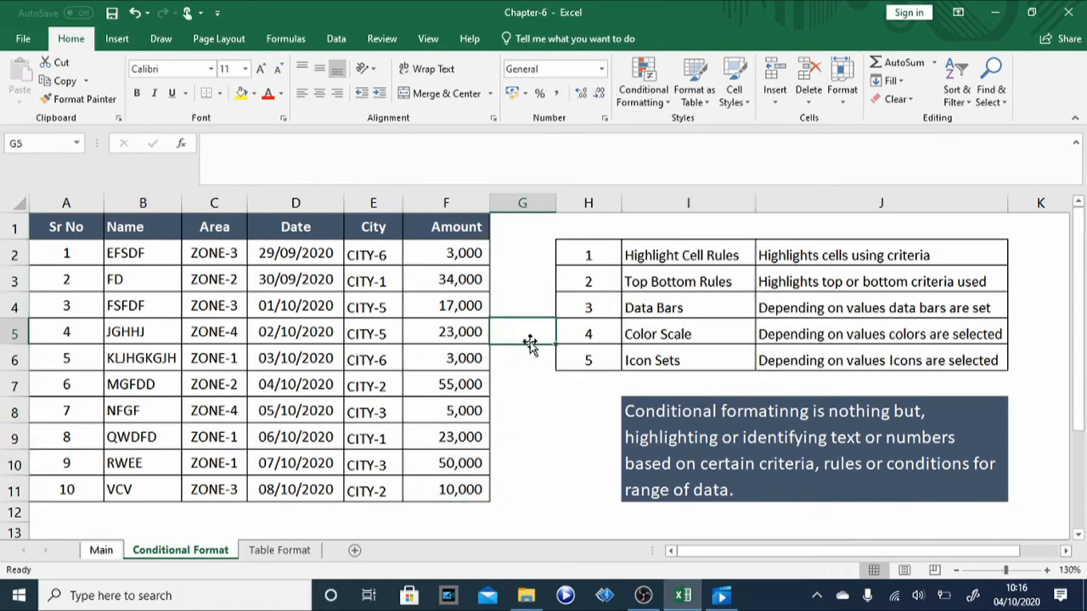
key("Up")
key("Up")
key("Up")
key("Up")
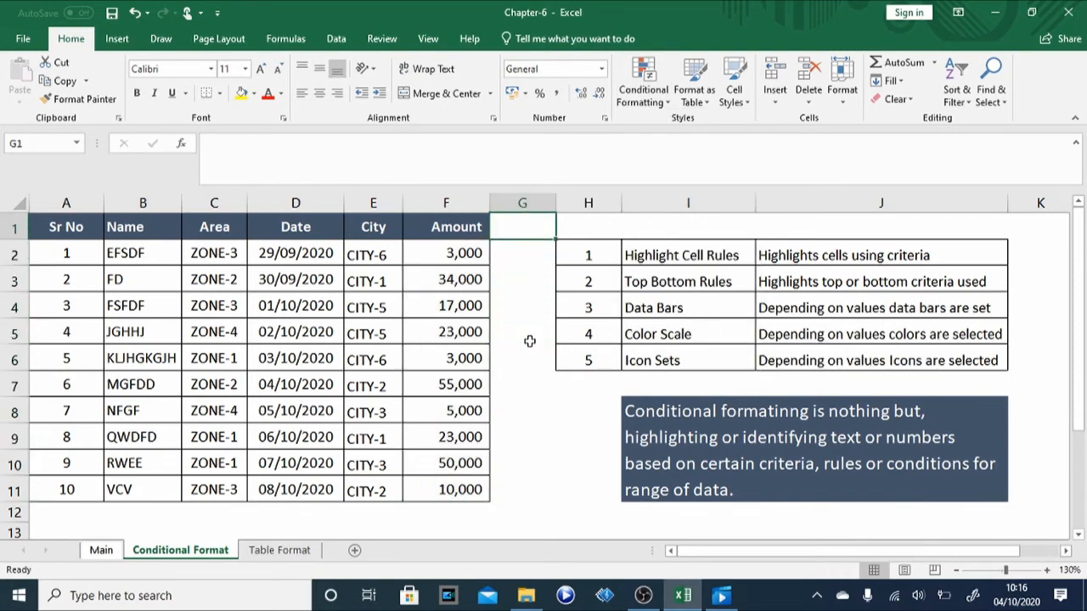
key("Left")
key("Down")
key("Down")
key("Down")
key("Down")
key("Down")
key("Down")
key("Down")
key("Down")
key("Down")
key("Down")
key("Down")
key("Down")
key("Down")
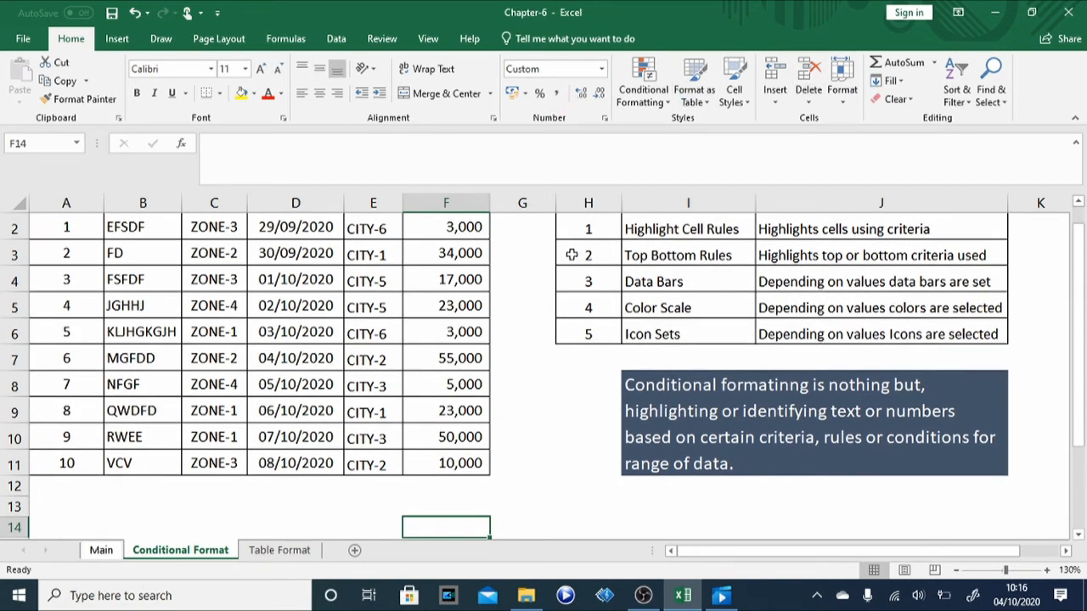
left_click(531, 252)
key("Up")
key("Up")
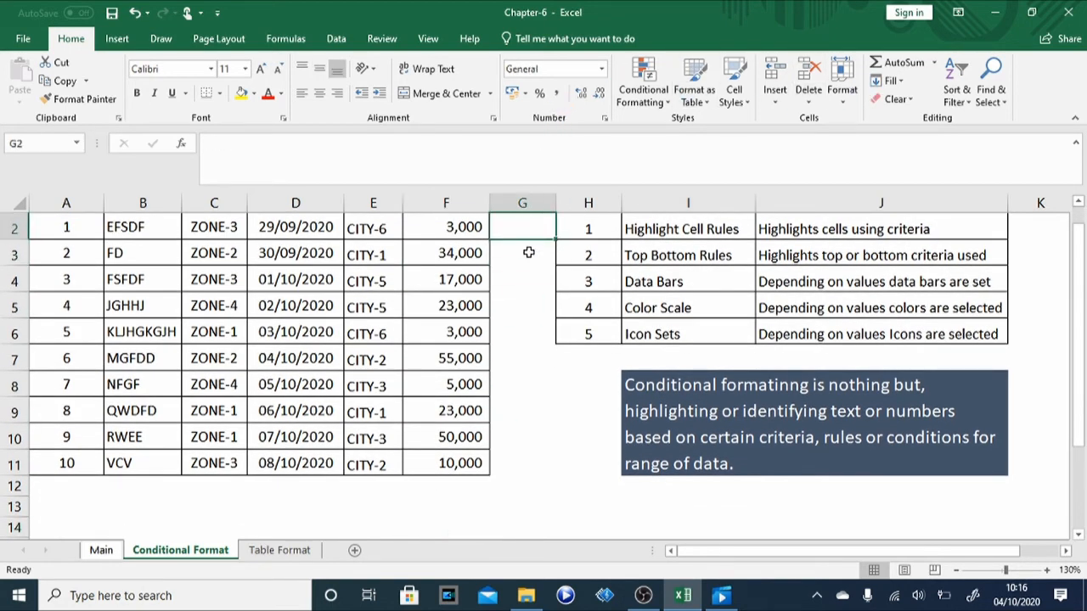
left_click(655, 102)
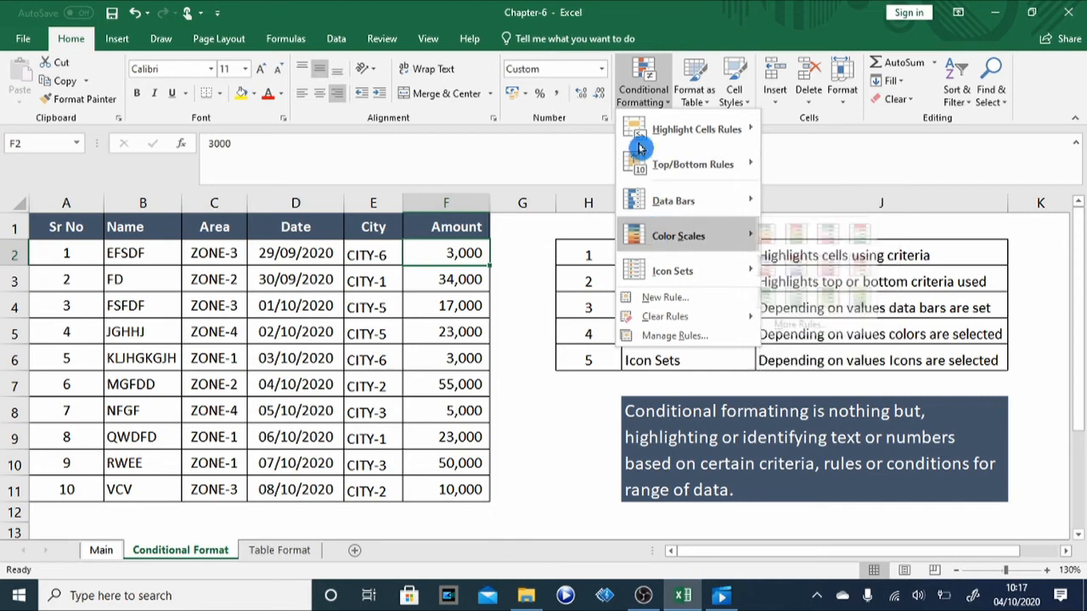
left_click(504, 290)
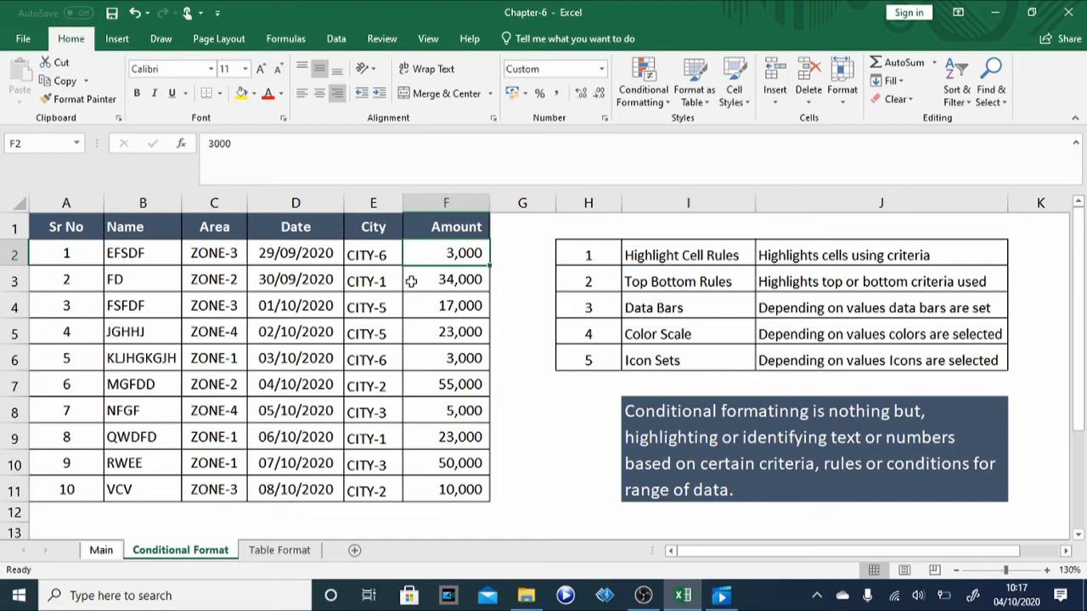
Switch to the Table Format worksheet and select an empty cell beside the data
left_click(282, 552)
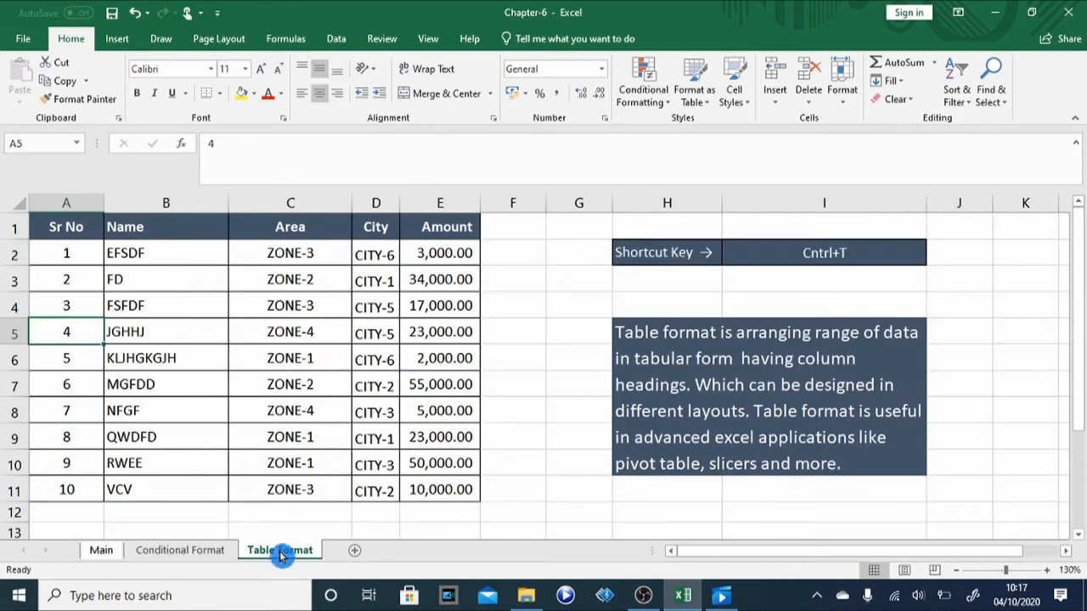
left_click(551, 347)
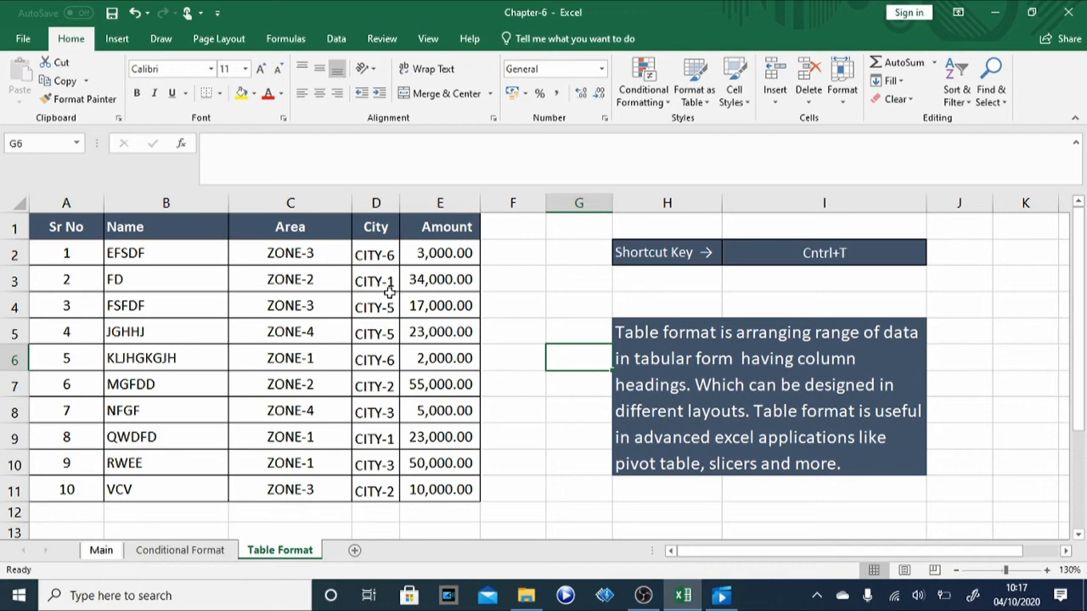
Examine the layout of the data range, going through the column headings and the Sr No entries in A1:A11
left_click(43, 282)
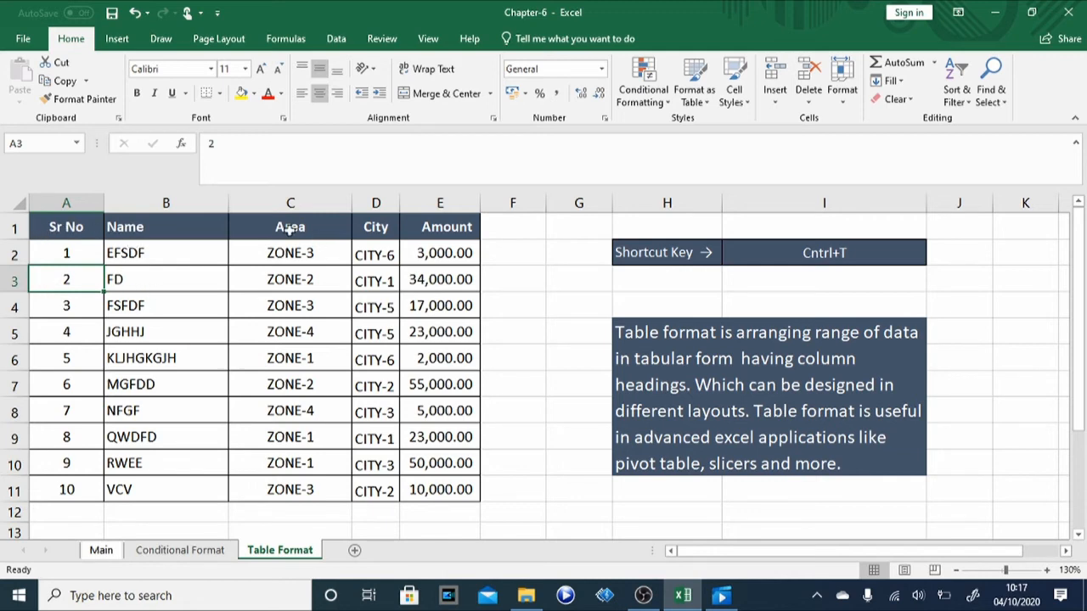
left_click(58, 225)
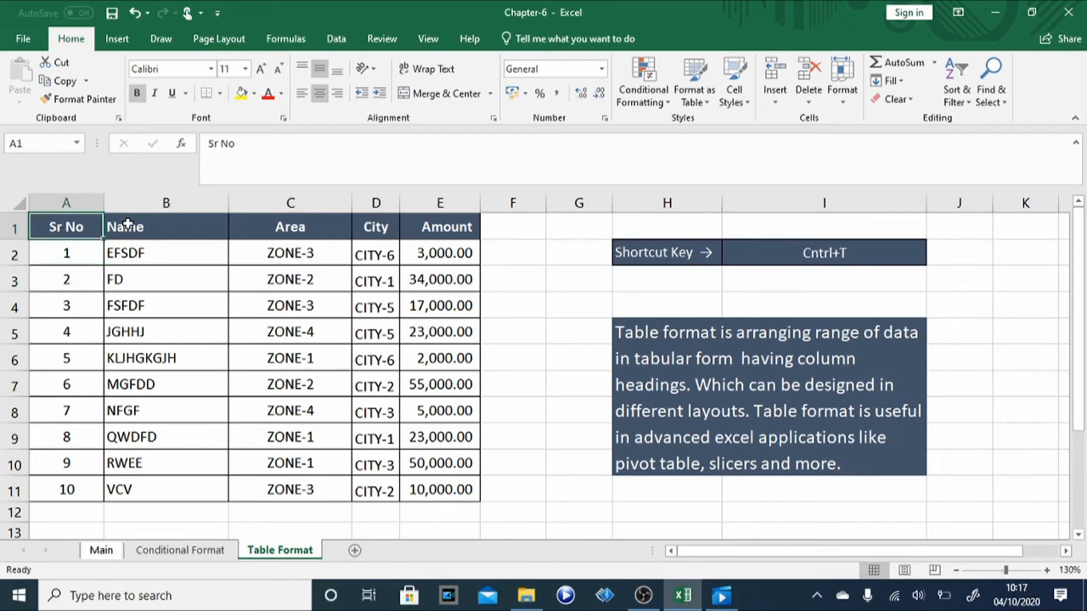
left_click(87, 490)
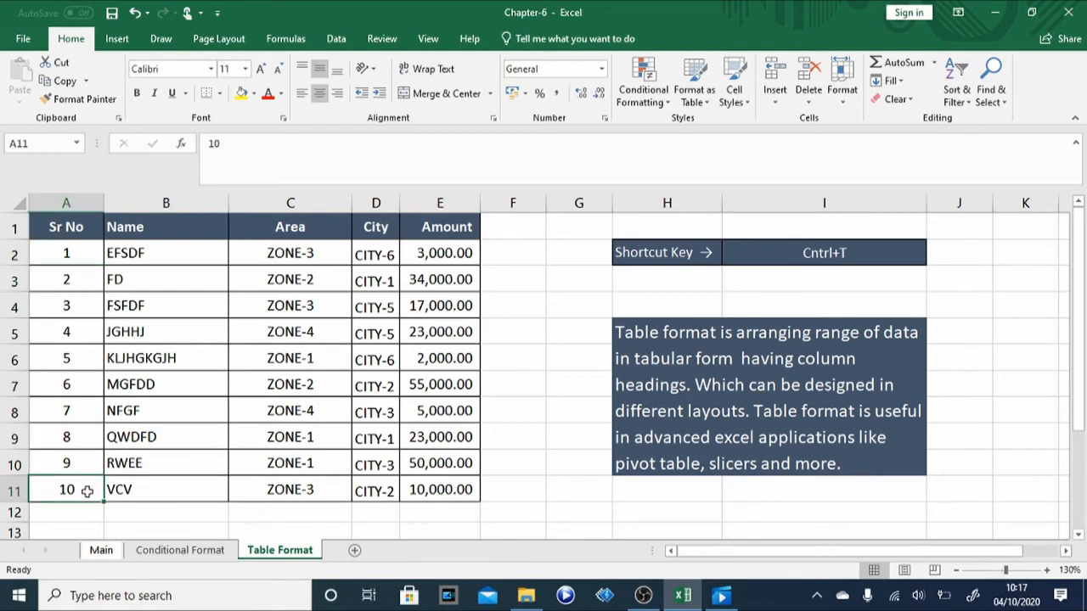
key("Up")
key("Up")
key("Up")
key("Up")
key("Up")
key("Up")
key("Up")
key("Up")
key("Up")
key("Up")
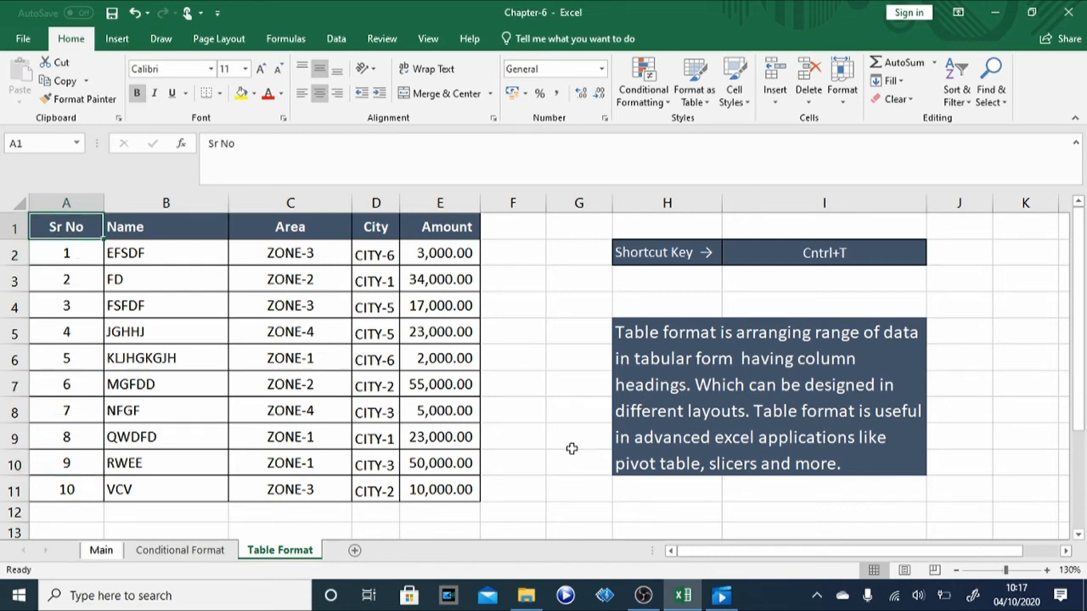
left_click(523, 378)
left_click(107, 326)
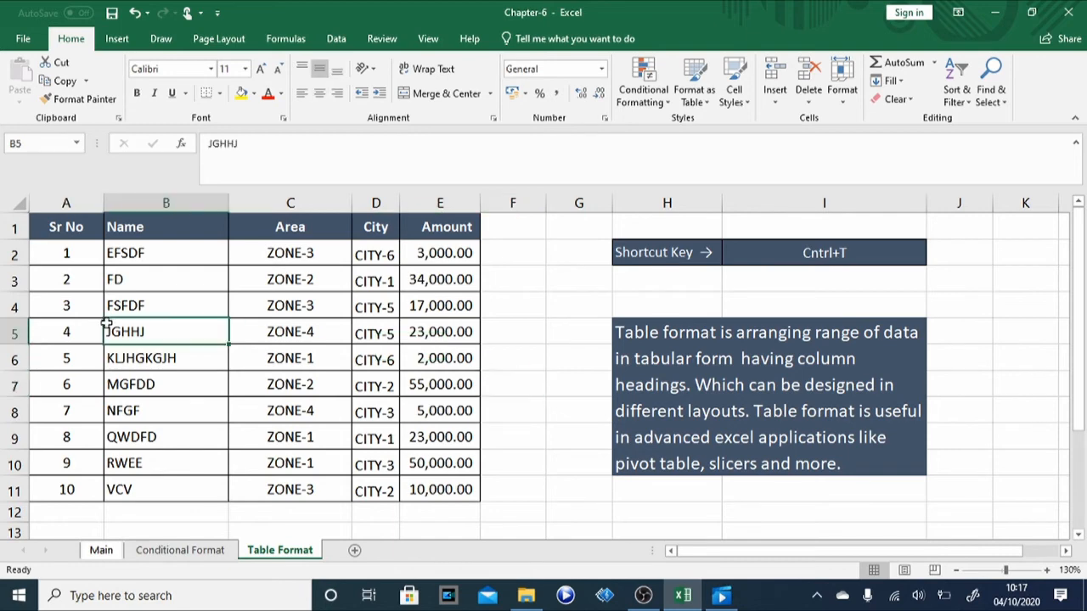
key("Left")
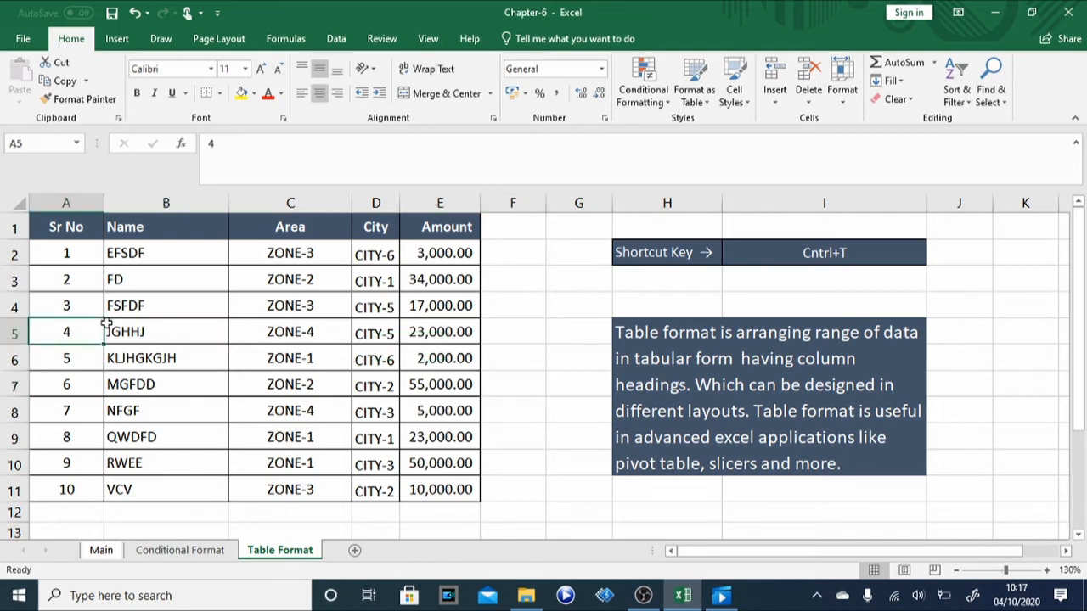
left_click(208, 340)
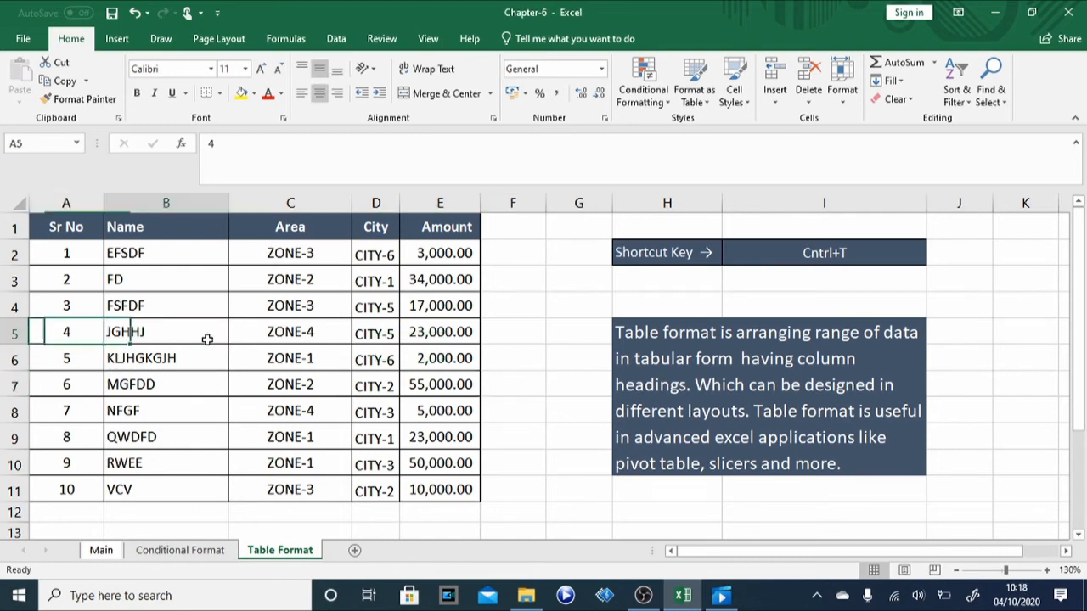
Convert the data range A1:E11 into a table with headers
left_click(270, 306)
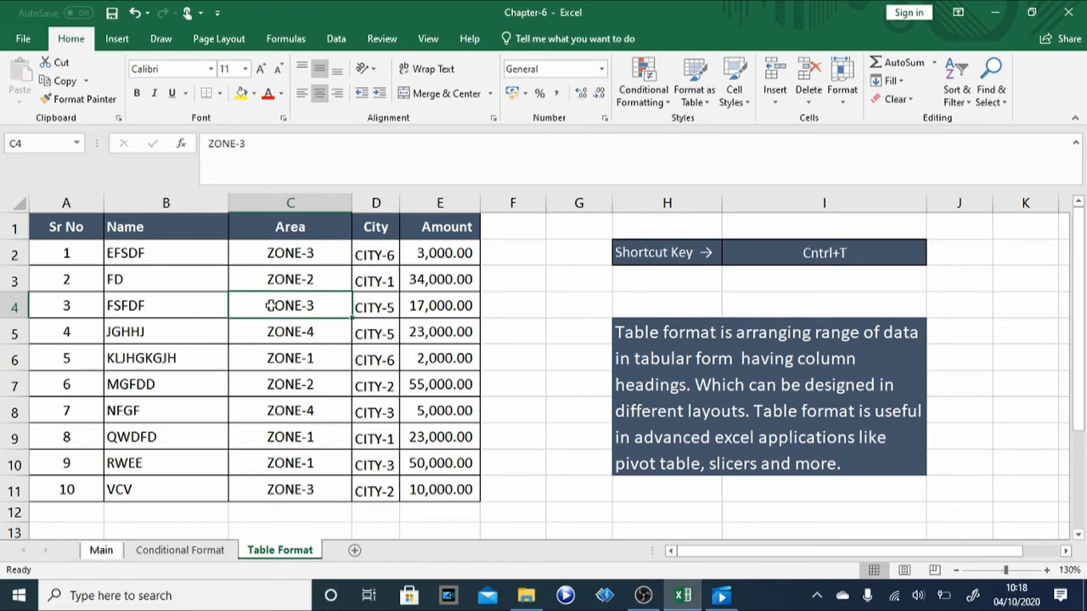
key("ctrl+t")
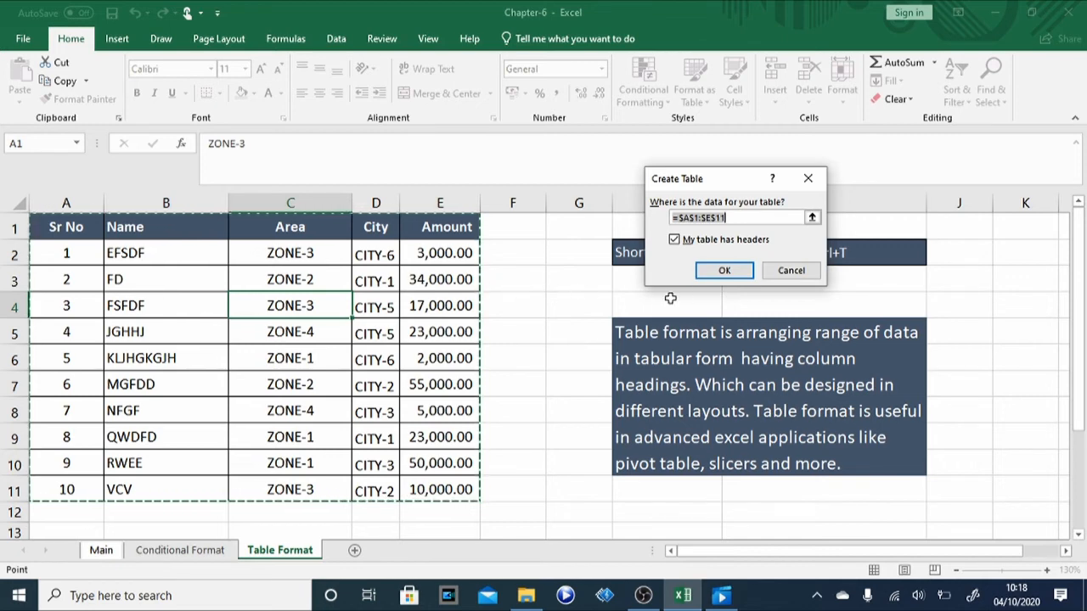
left_click(721, 272)
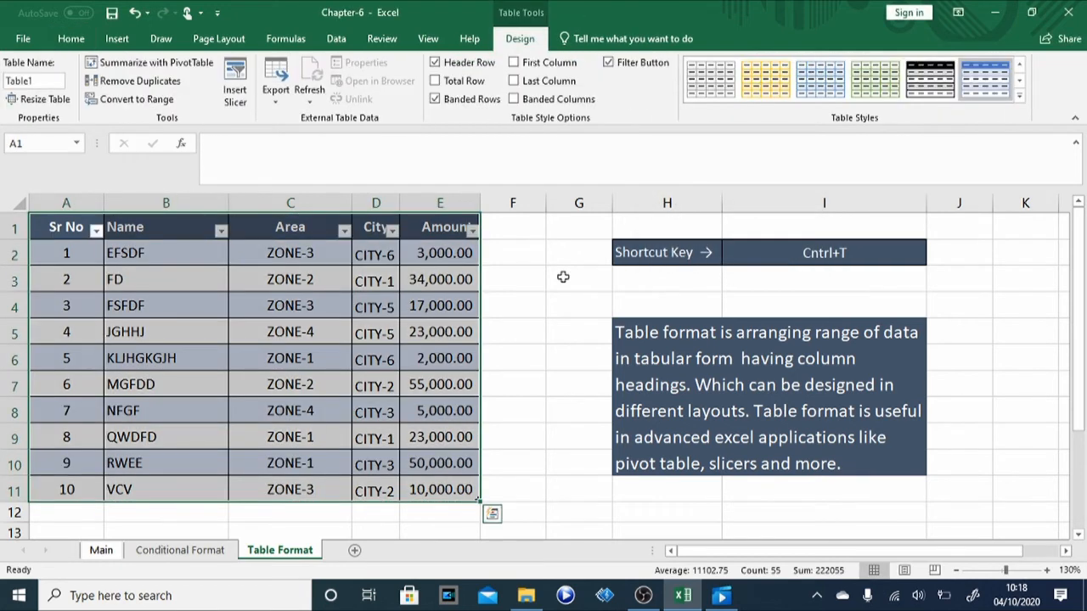
Compare the availability of the table design tools with cells selected inside and outside the new table
left_click(189, 306)
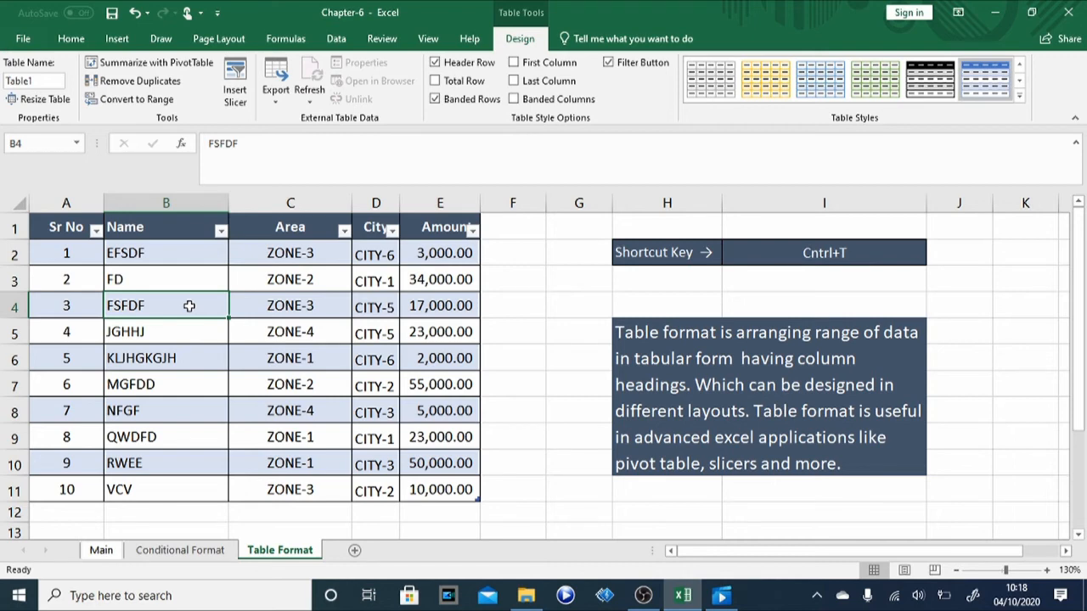
left_click(115, 280)
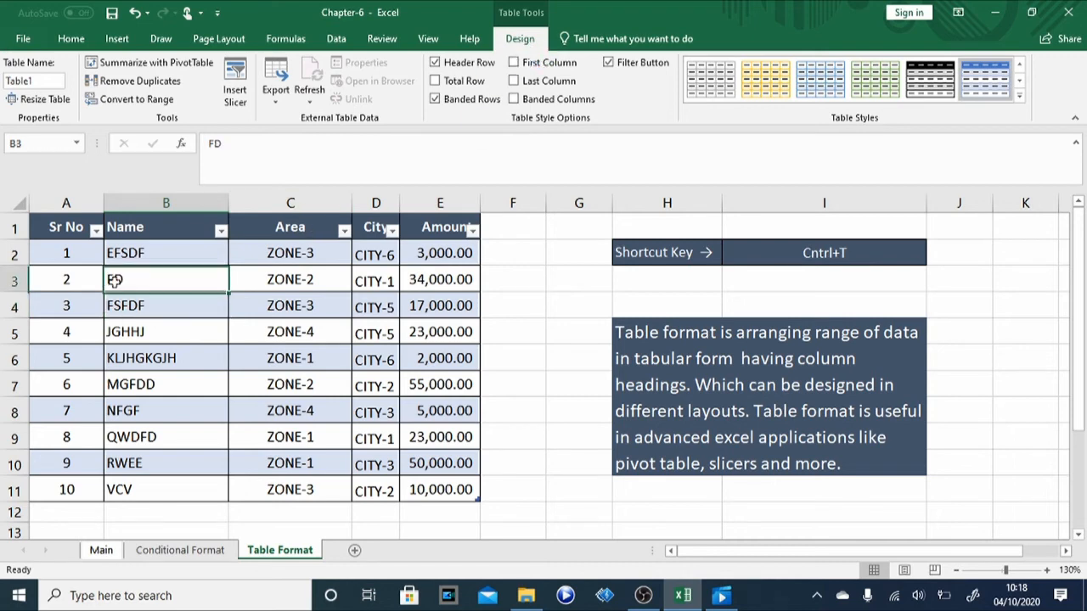
left_click(538, 265)
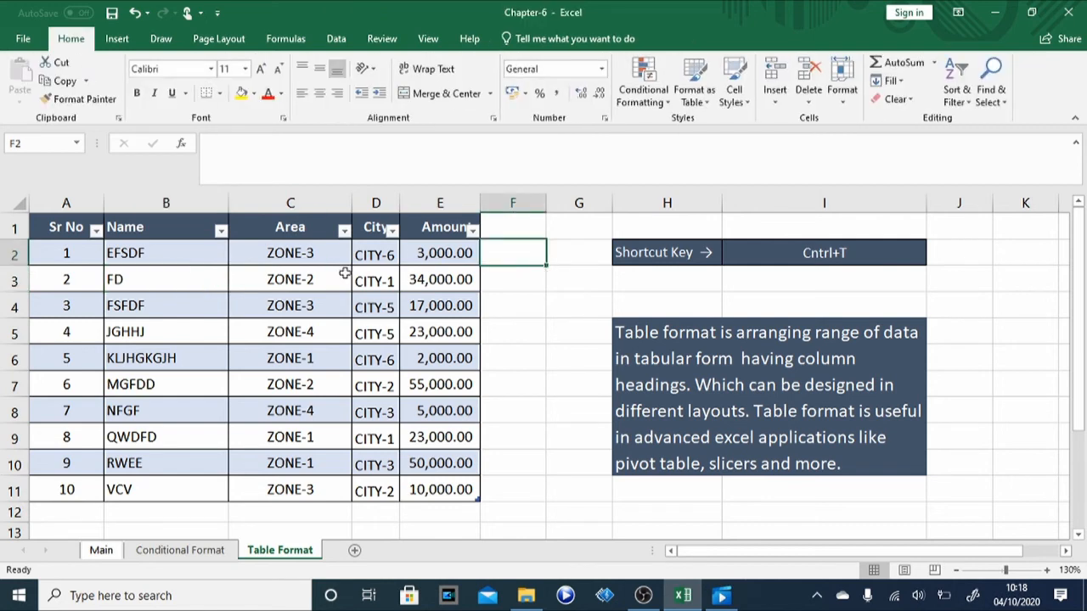
left_click(182, 284)
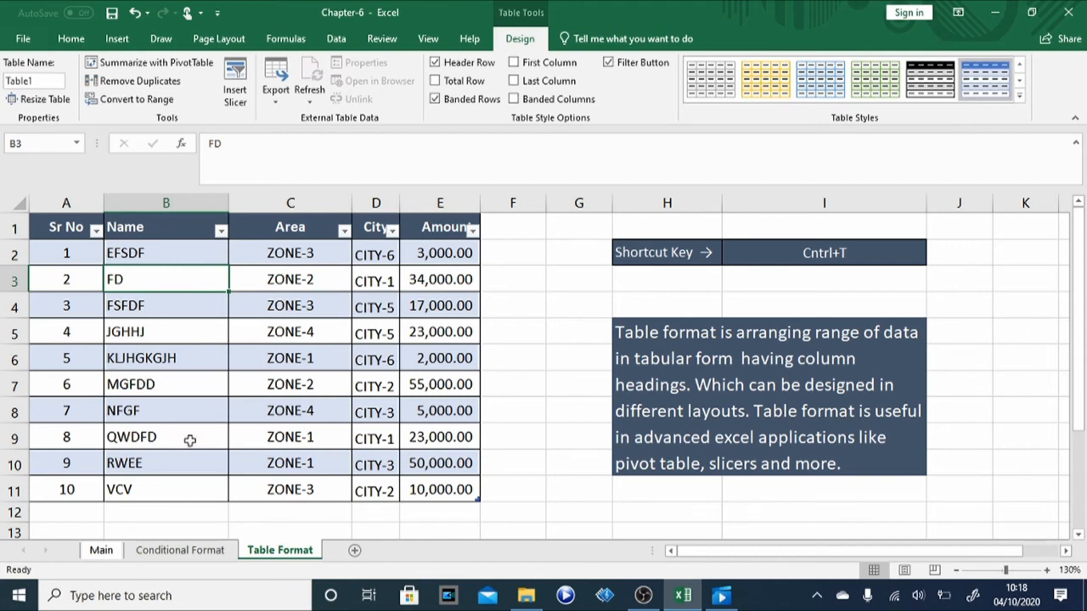
left_click(222, 407)
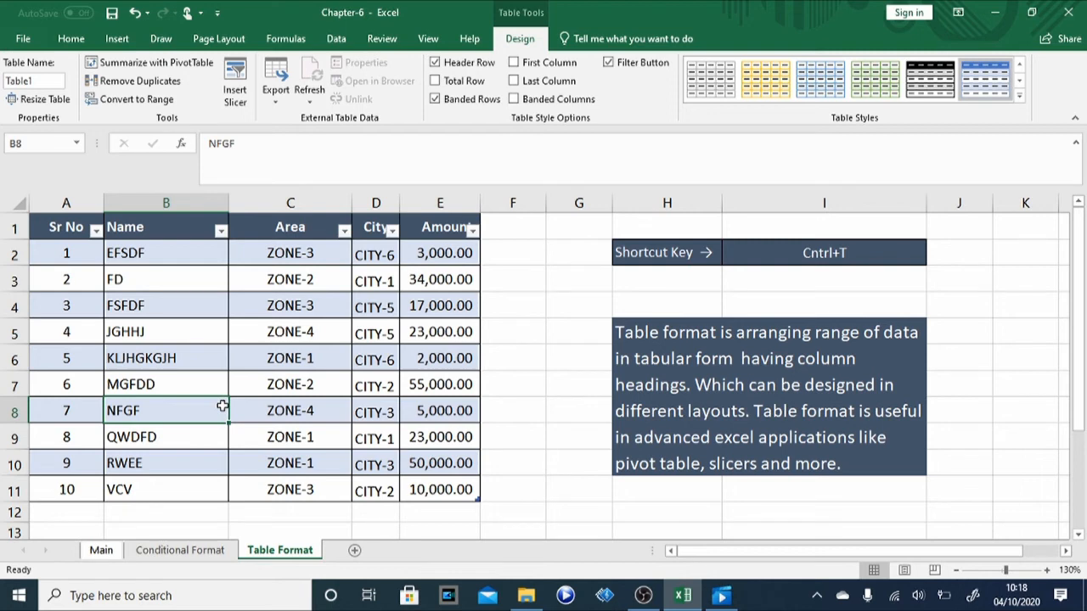
left_click(524, 44)
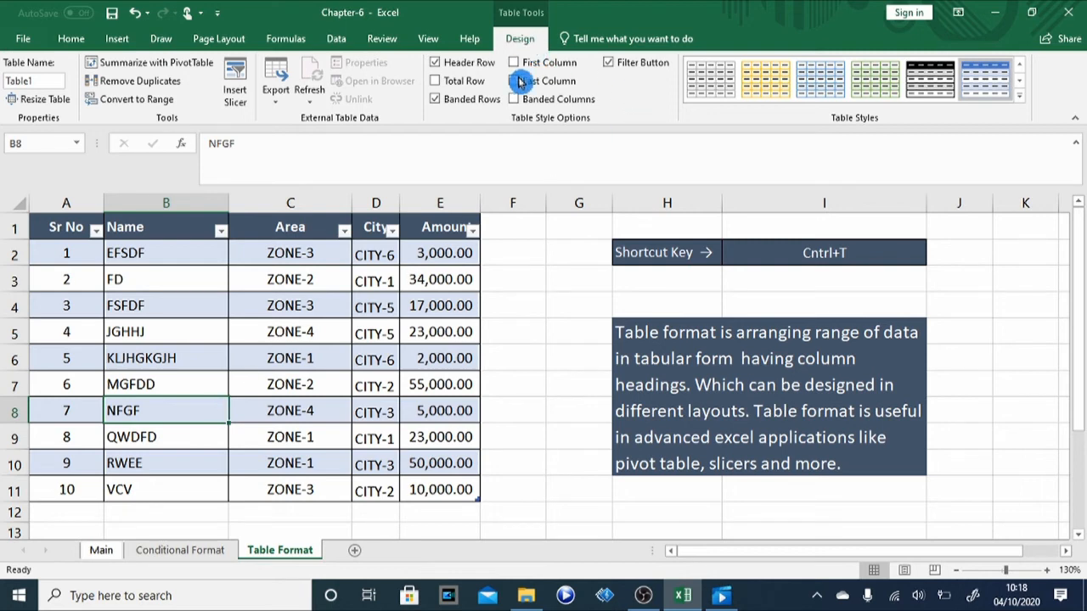
left_click(530, 280)
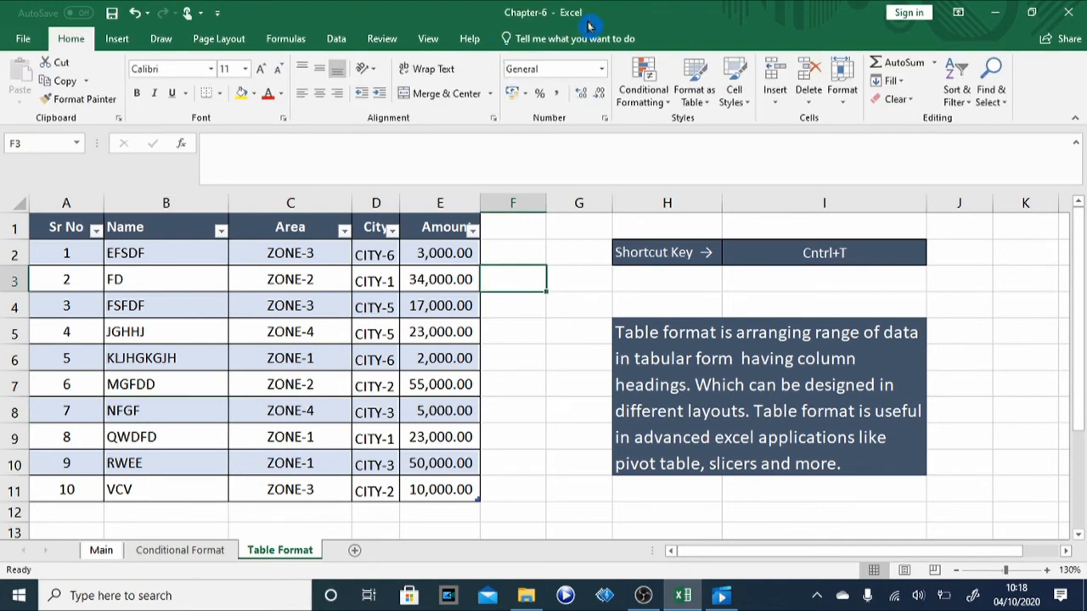
left_click(524, 38)
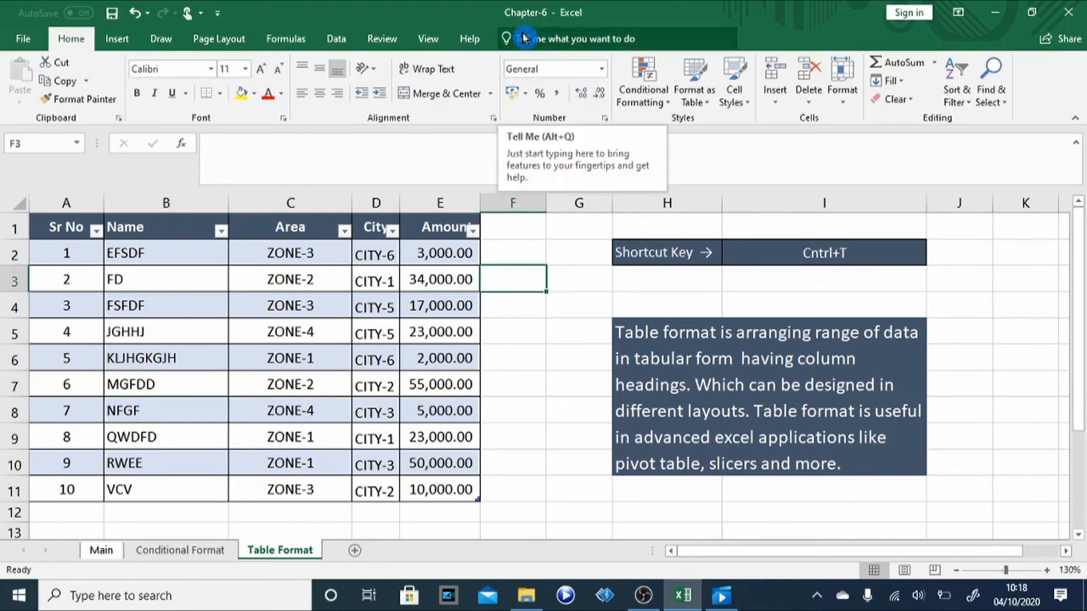
left_click(233, 325)
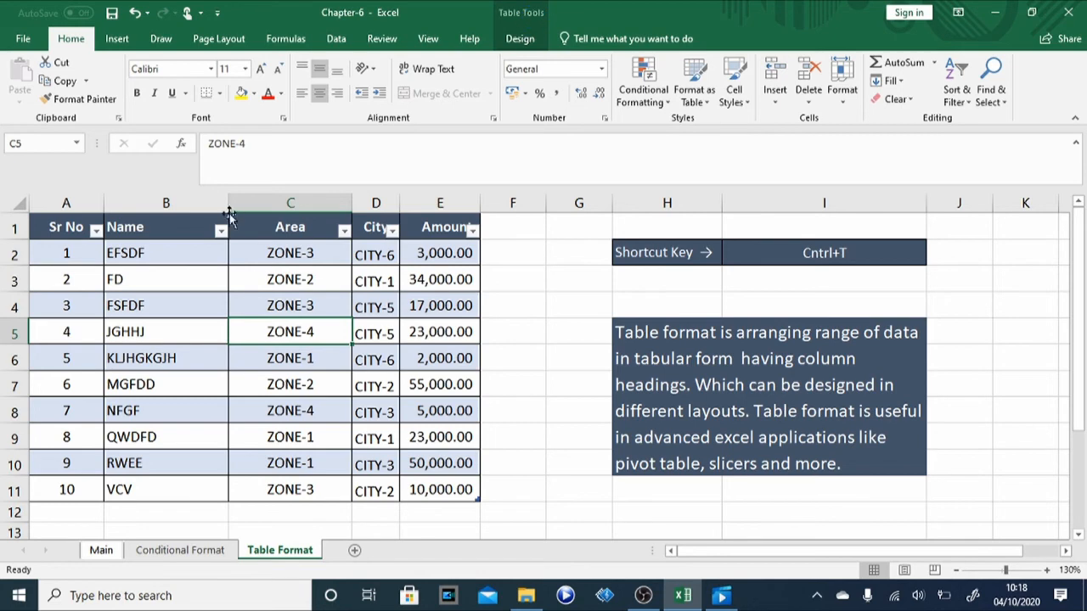
Apply the orange banded style from the first row of the Medium table styles to the table and deselect it
left_click(160, 295)
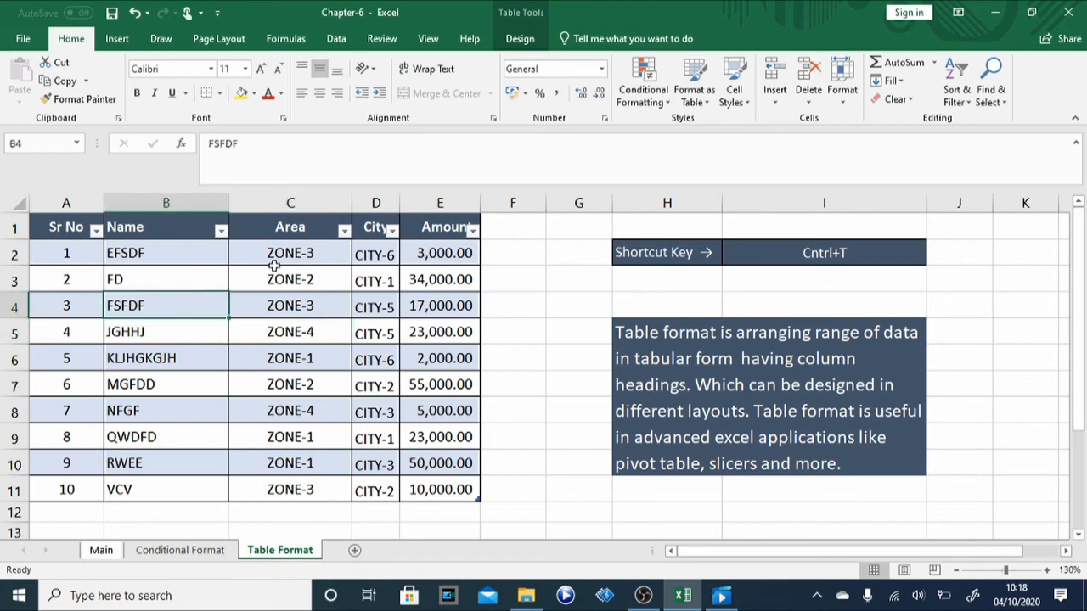
left_click(518, 43)
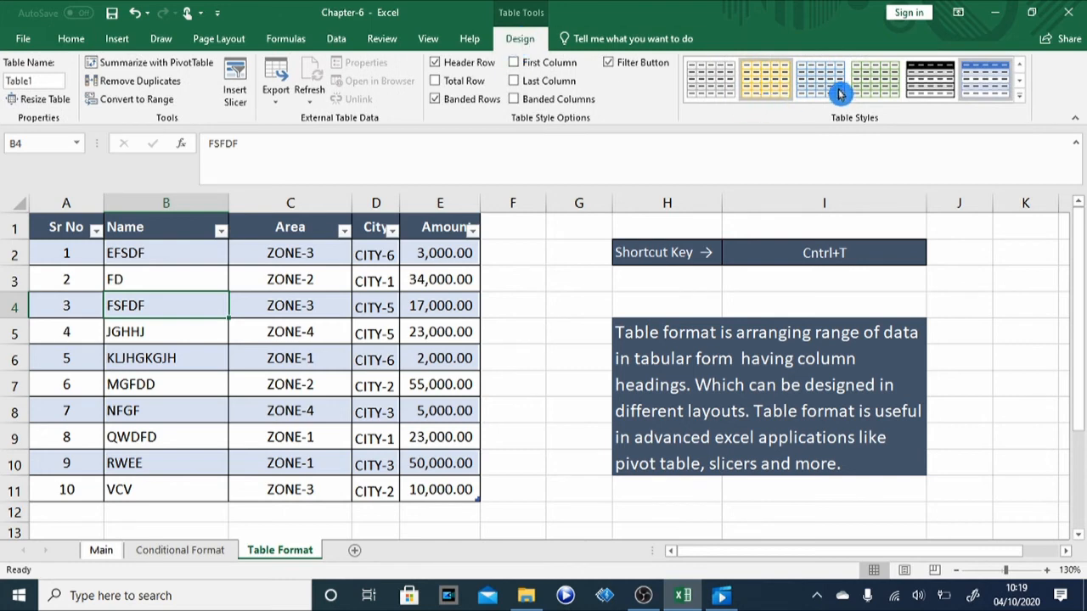
left_click(1020, 96)
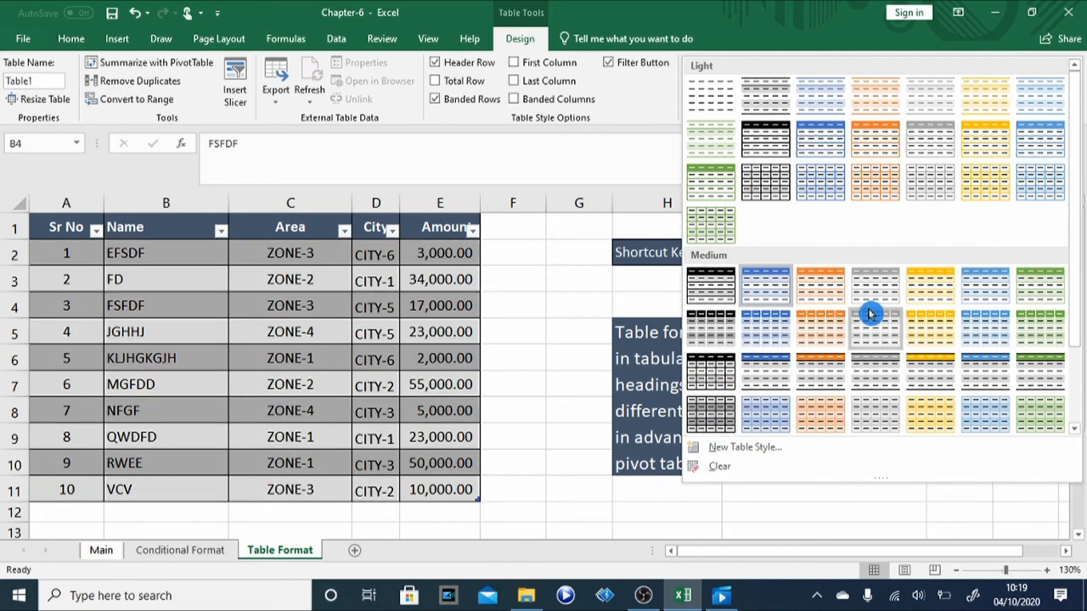
left_click(811, 295)
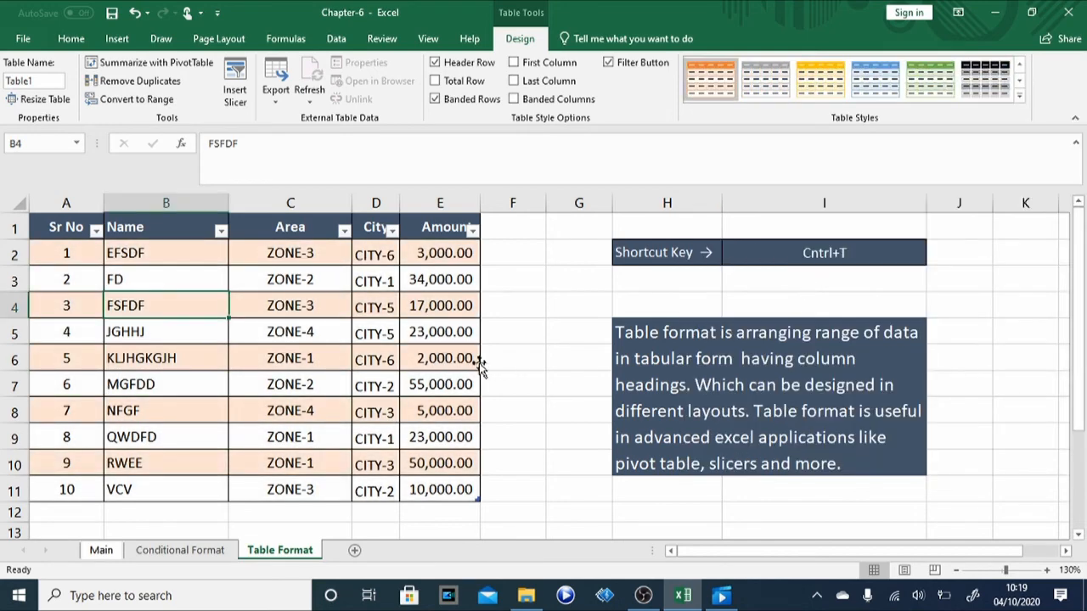
left_click(538, 353)
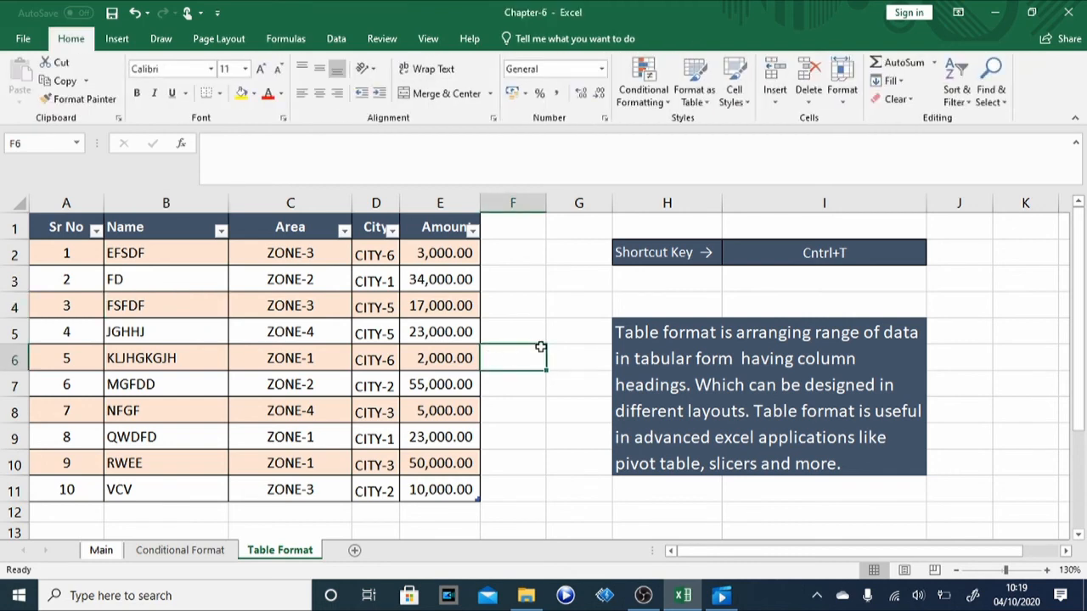
left_click(85, 357)
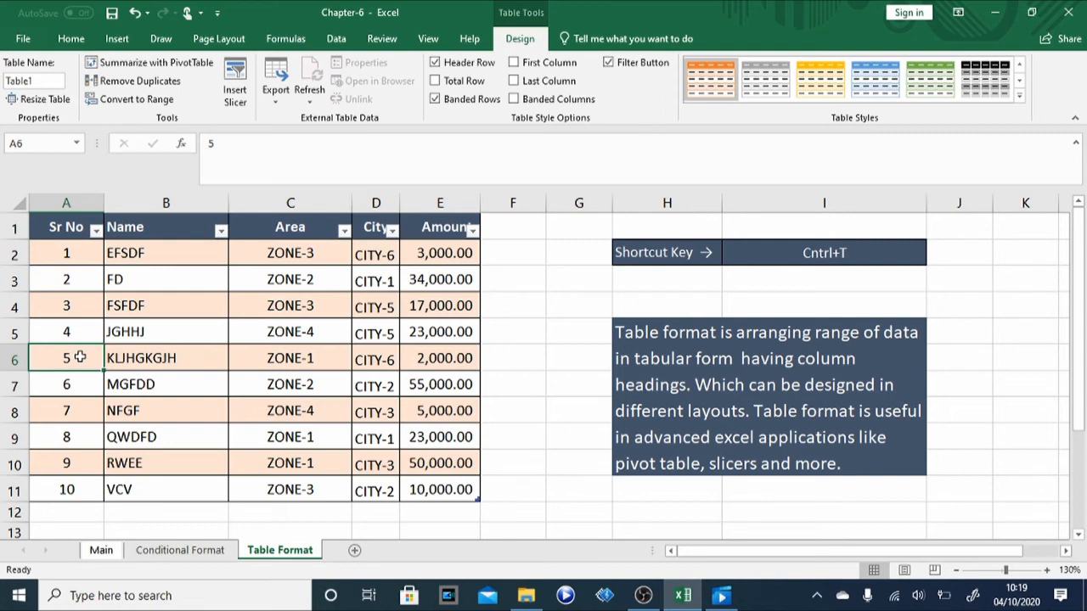
left_click(302, 249)
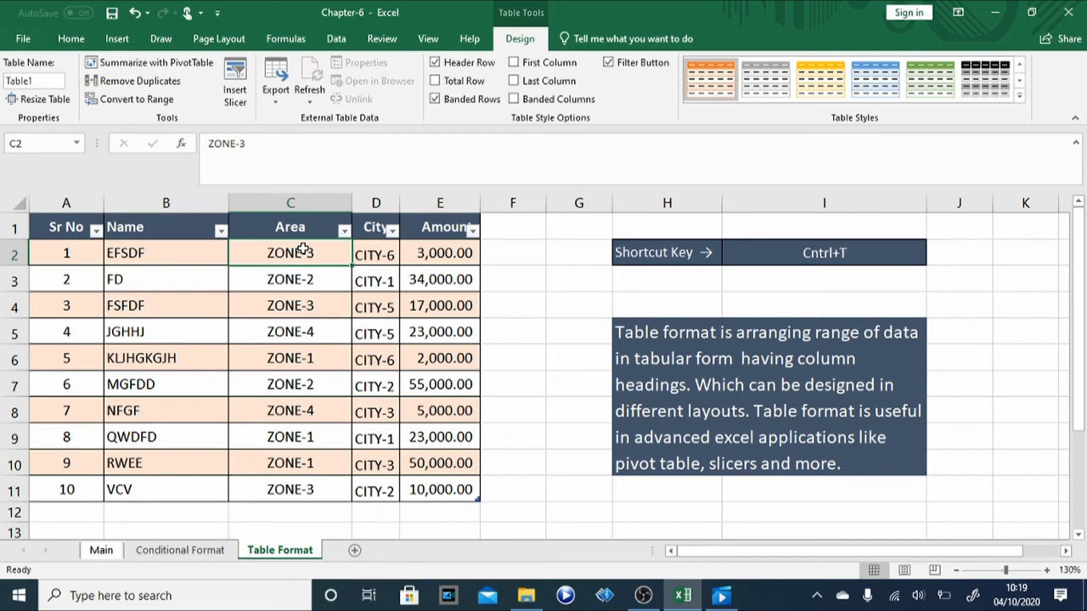
left_click(232, 364)
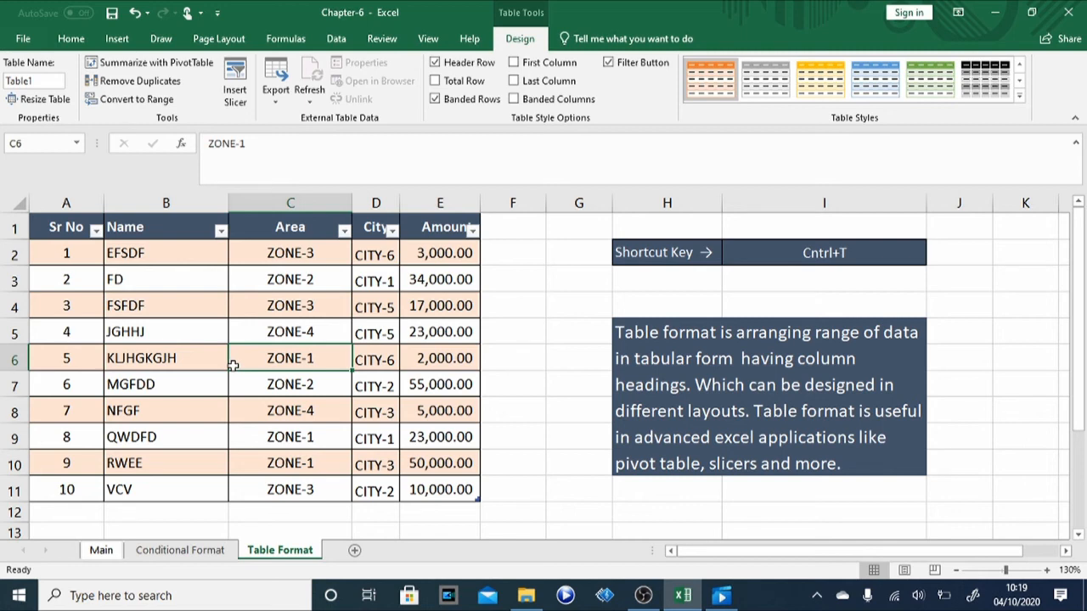
left_click(287, 274)
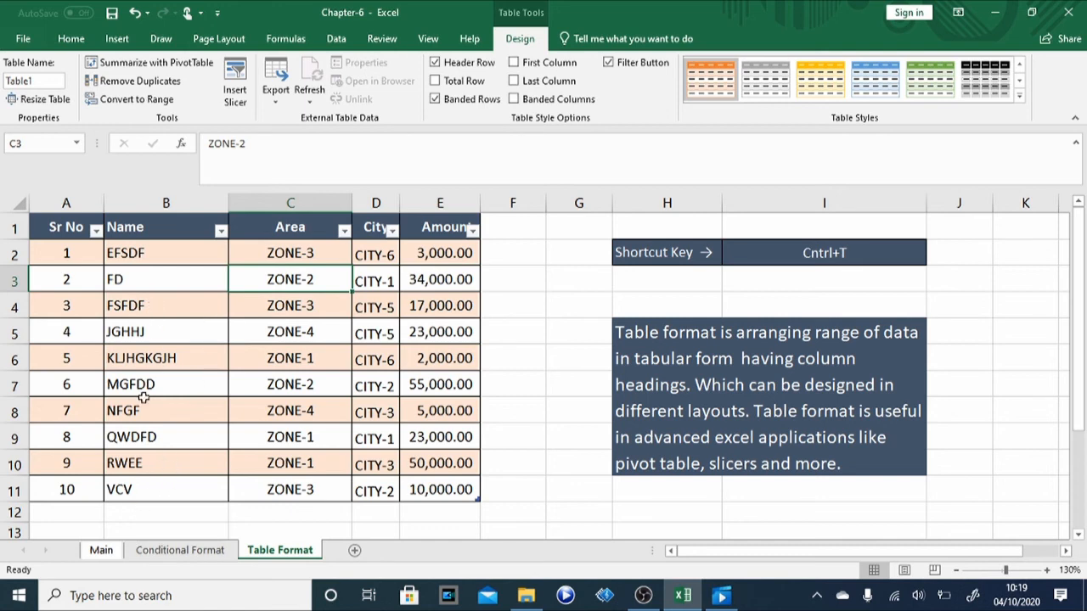
Review the Conditional Format worksheet once more and return to the Table Format worksheet
left_click(176, 554)
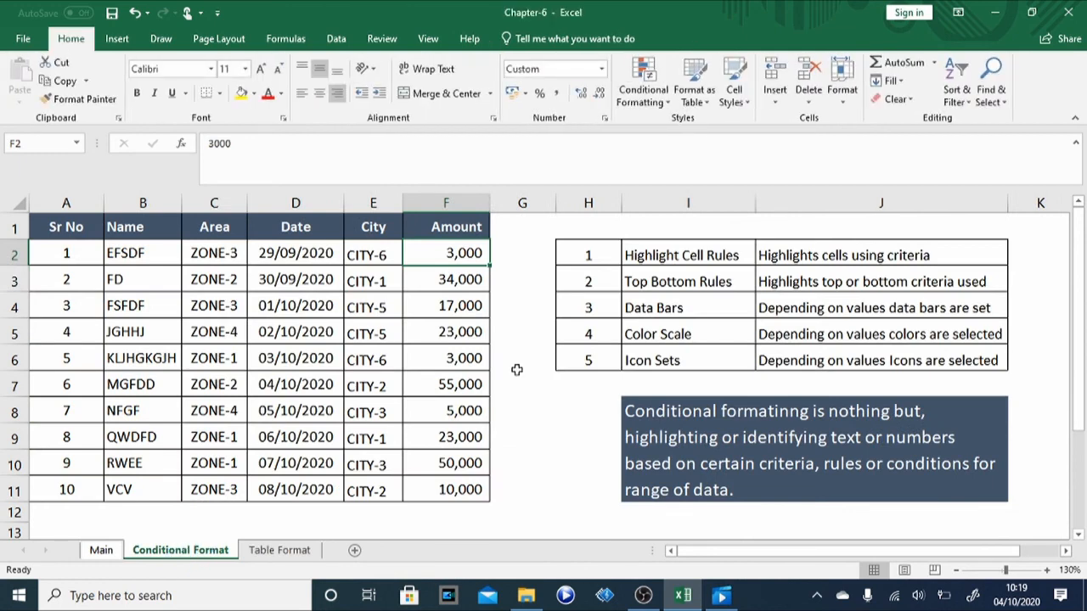
left_click(523, 309)
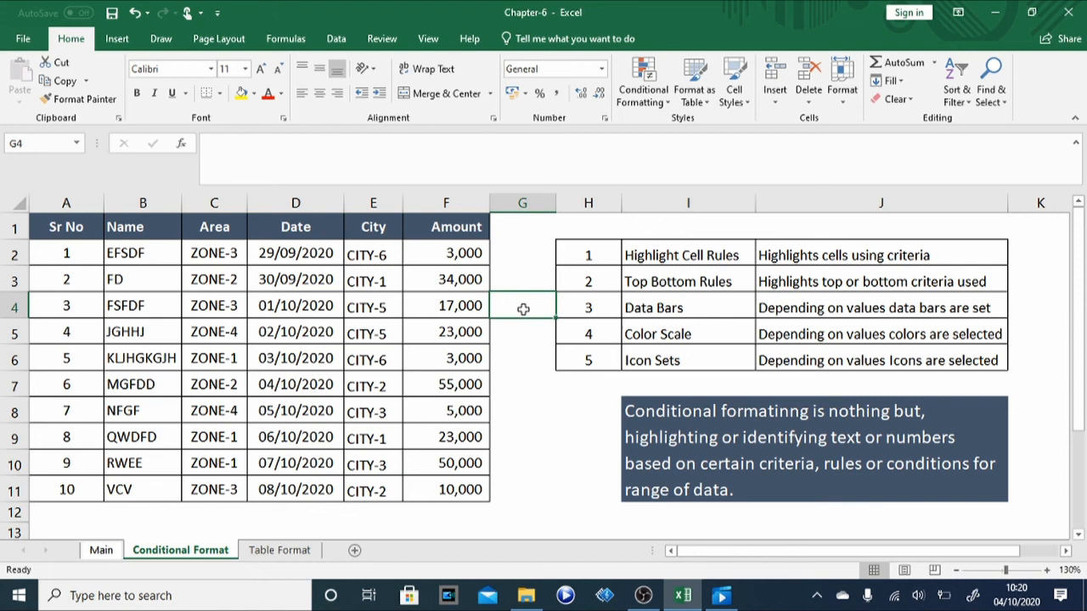
left_click(314, 411)
left_click(261, 552)
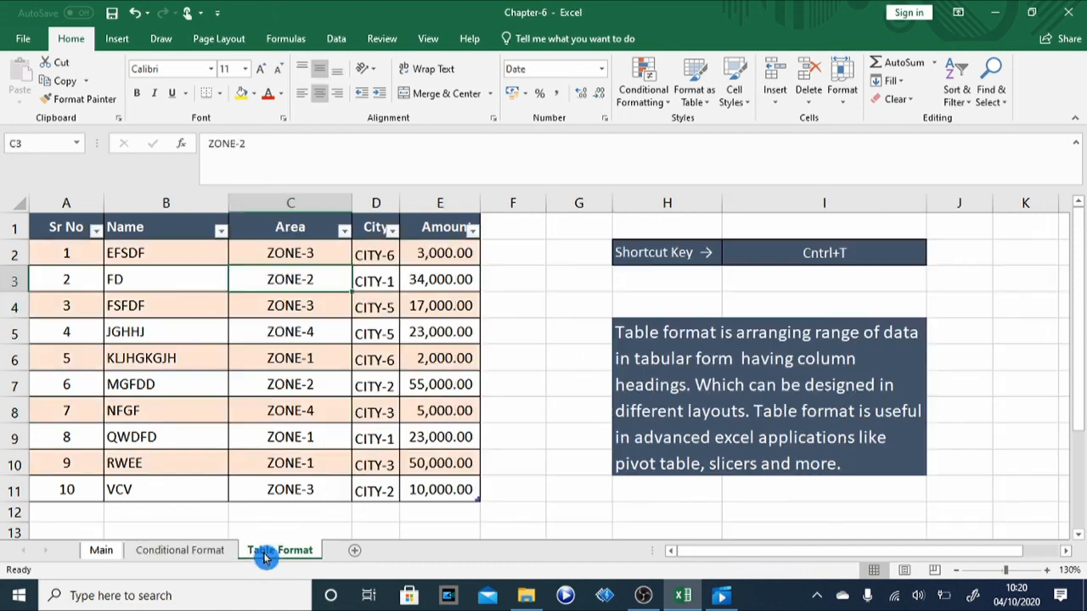
Review the formatted table's data cells and Name header alongside the table format notes, finishing with an empty cell outside the table selected
left_click(530, 345)
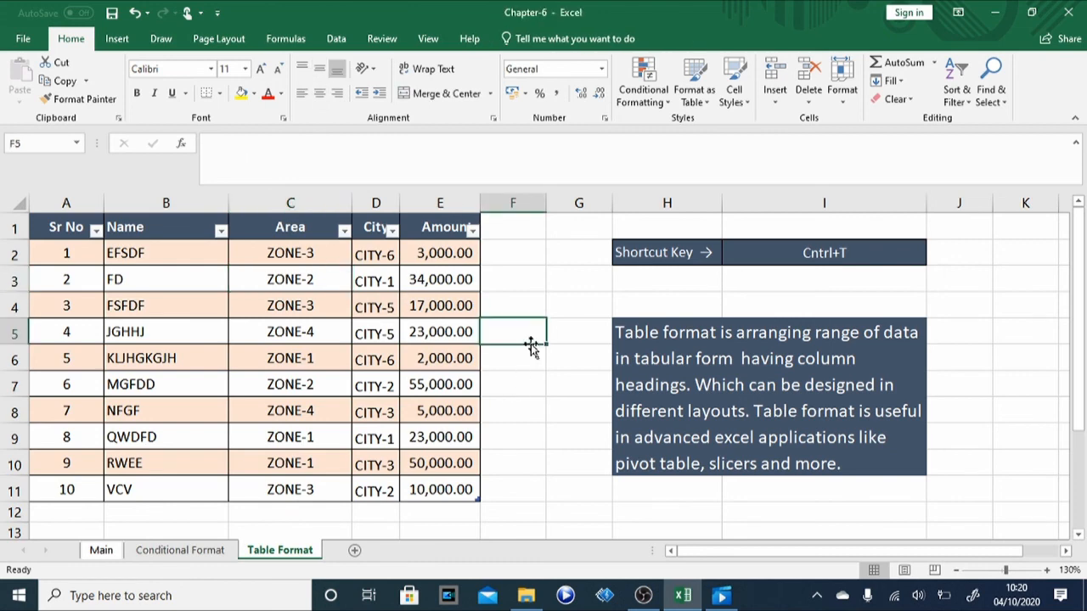
left_click(273, 306)
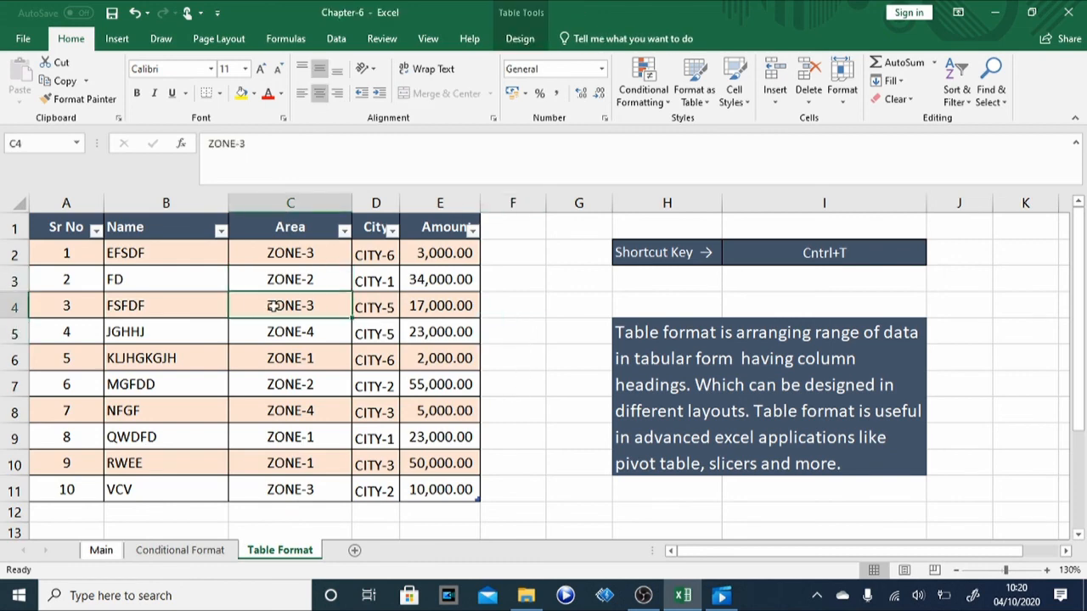
left_click(530, 283)
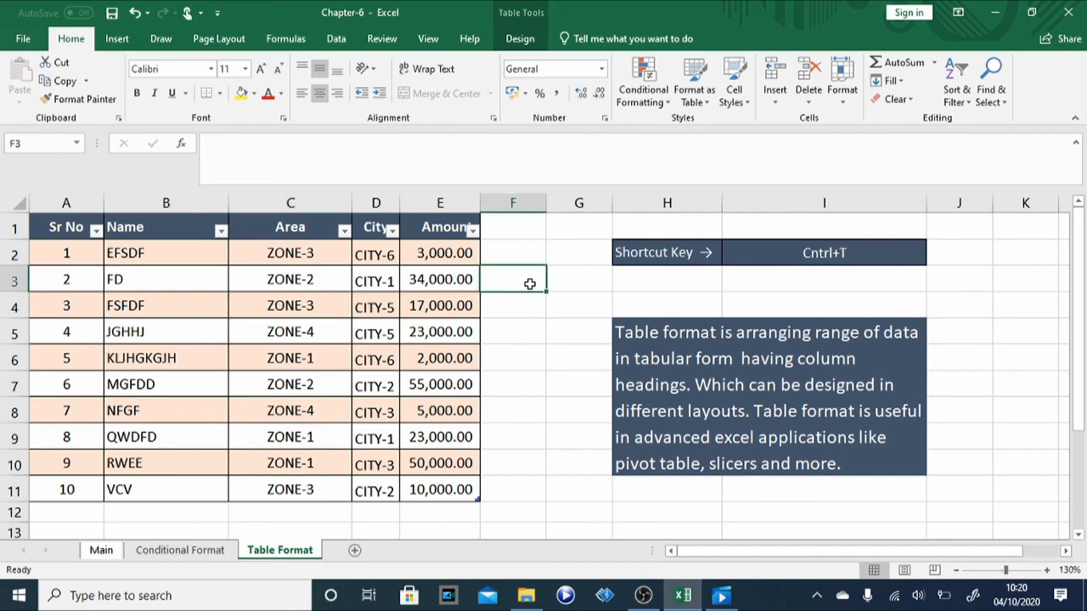
left_click(182, 278)
left_click(143, 246)
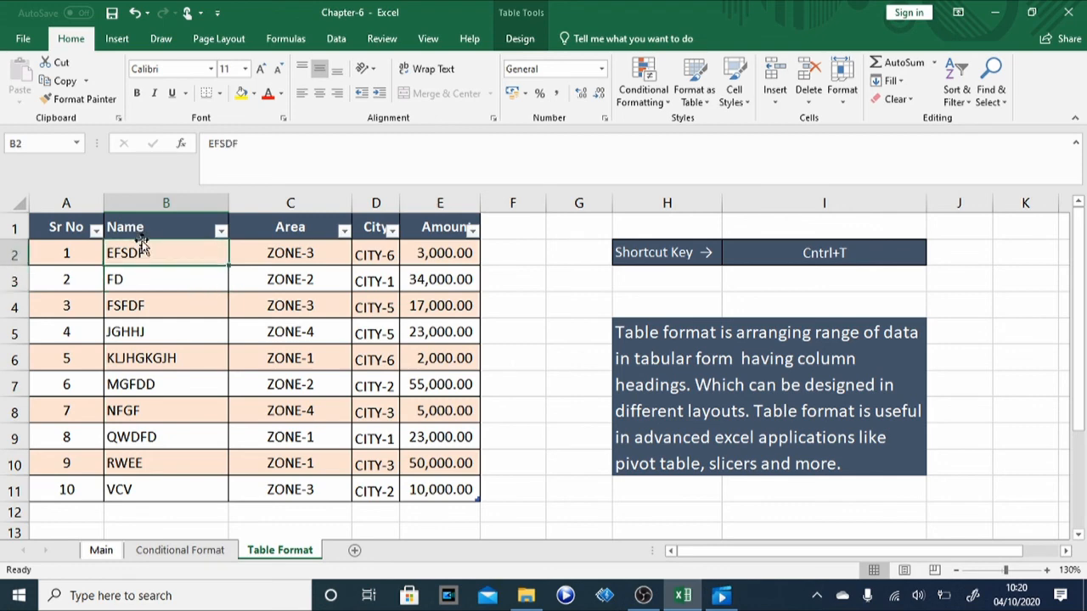
left_click(143, 225)
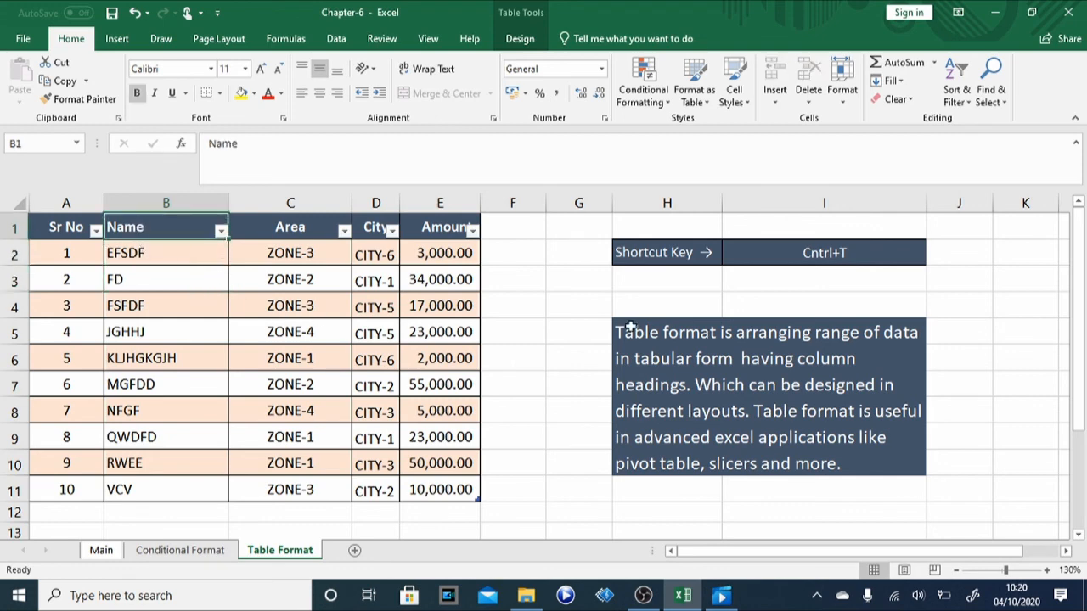
left_click(640, 297)
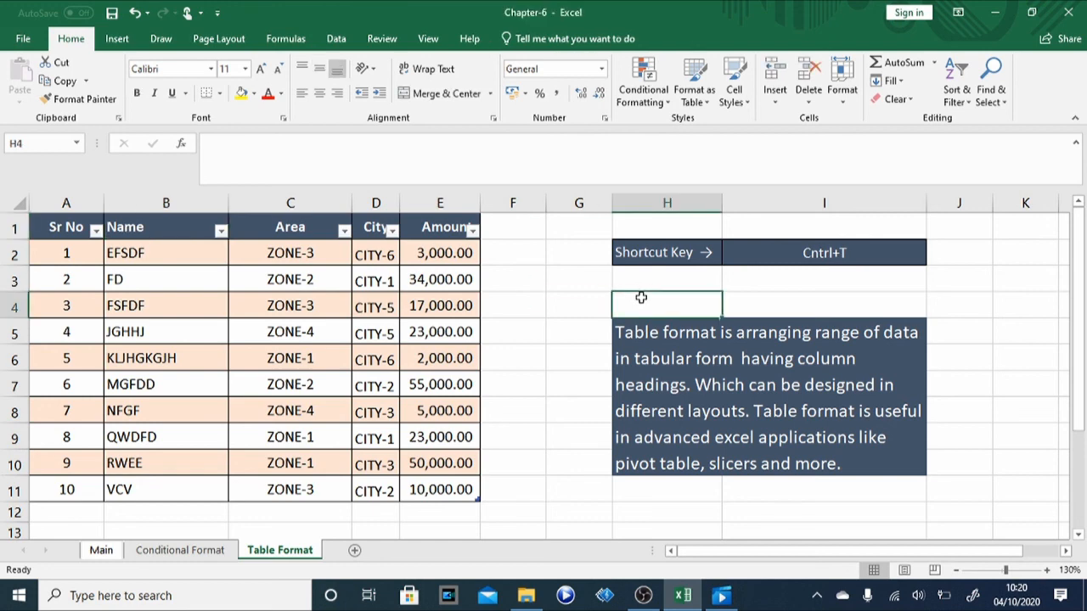
left_click(524, 265)
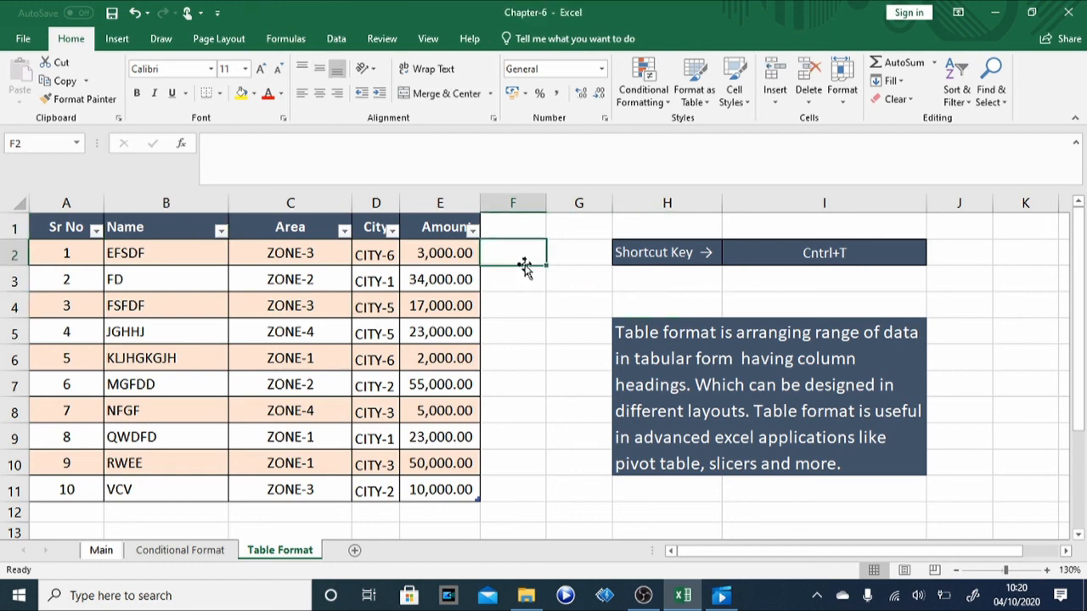